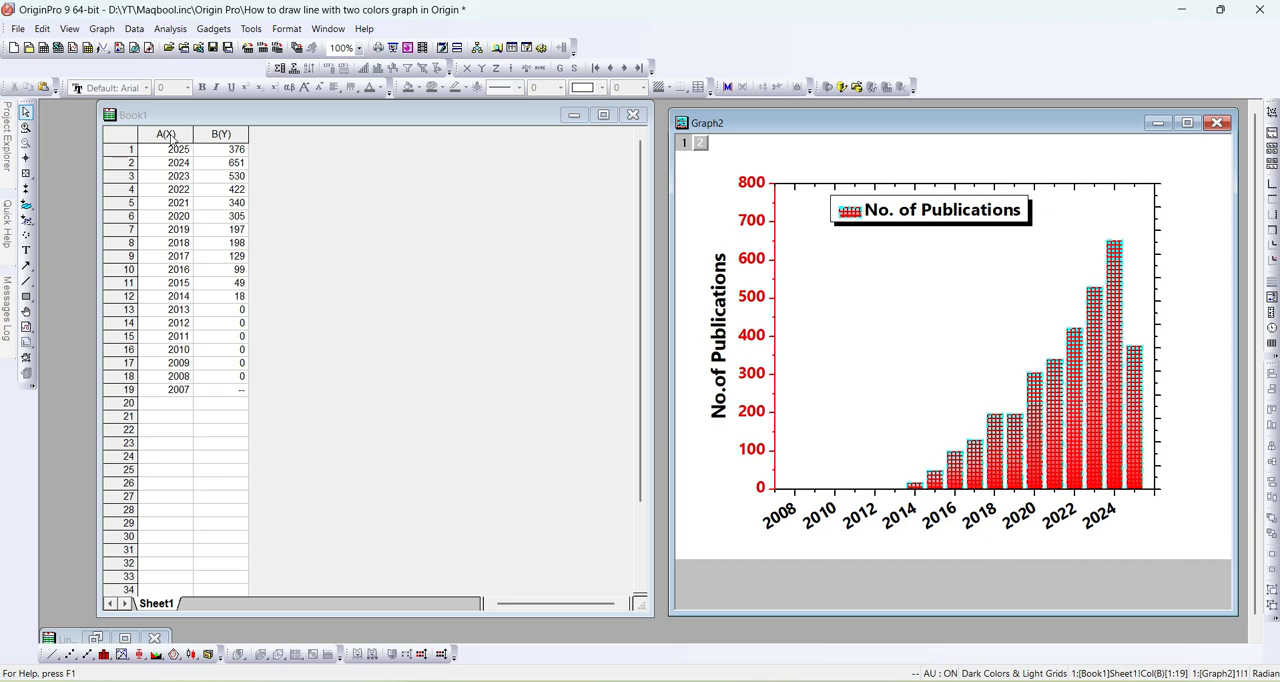
{"action": "left_click", "coordinate": [170, 136]}
{"action": "left_click", "coordinate": [170, 136]}
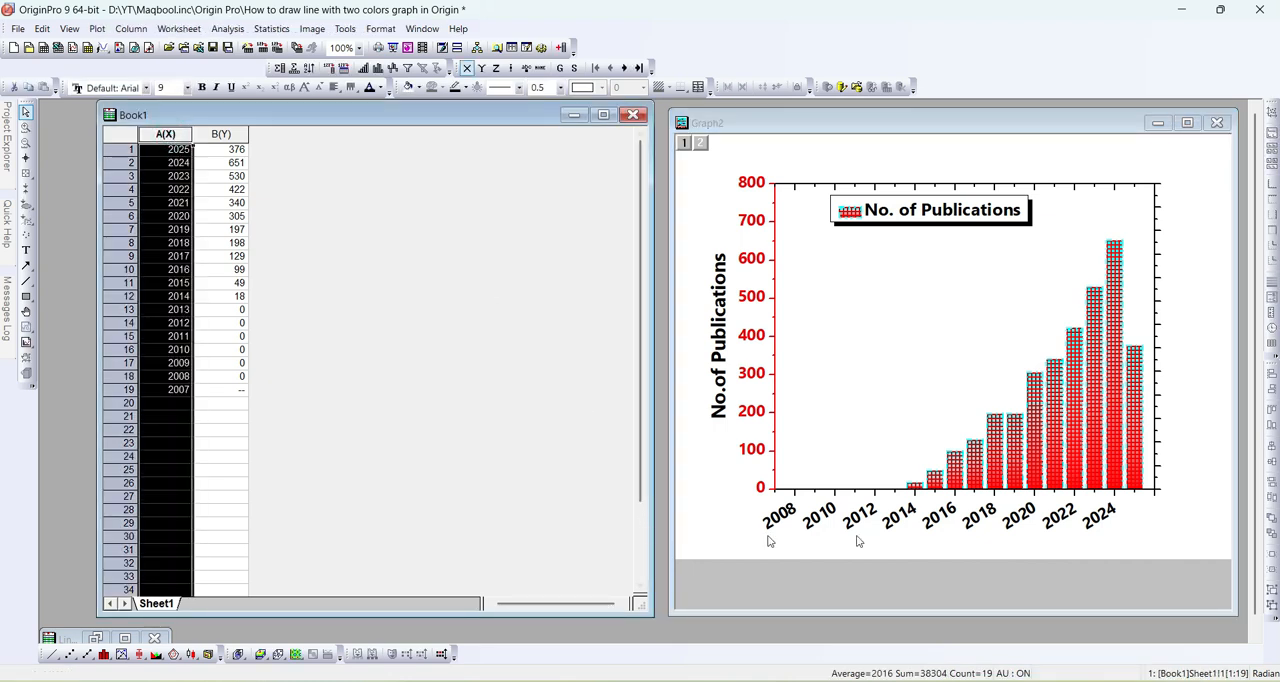
{"action": "left_click", "coordinate": [221, 134]}
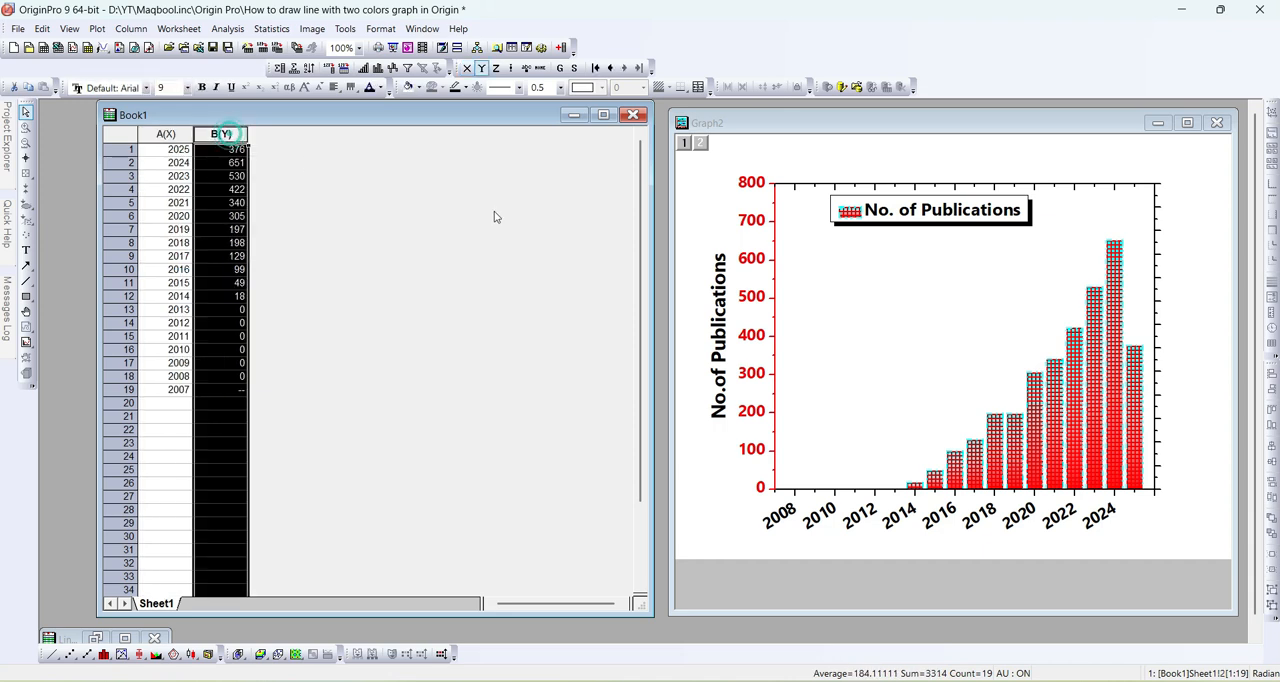
{"action": "left_click", "coordinate": [388, 261]}
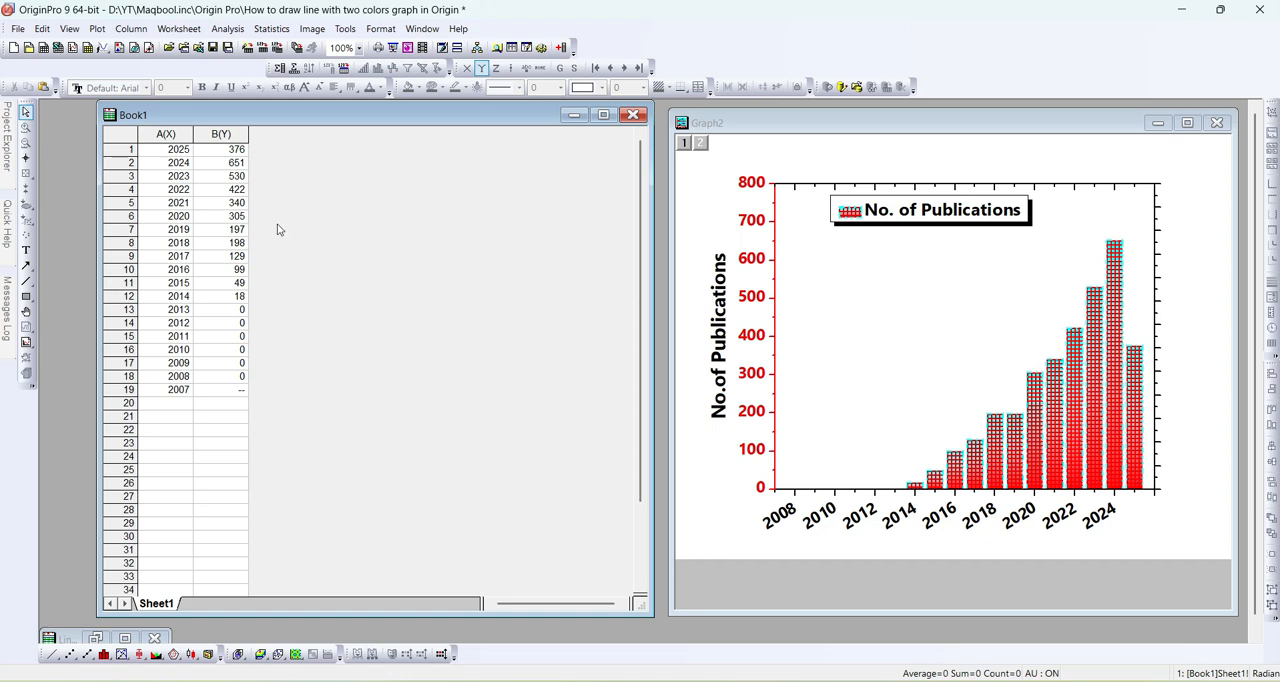
- Plot worksheet columns A(X) and B(Y) together as a vertical column graph
{"action": "left_click", "coordinate": [166, 134]}
{"action": "left_click", "coordinate": [211, 134]}
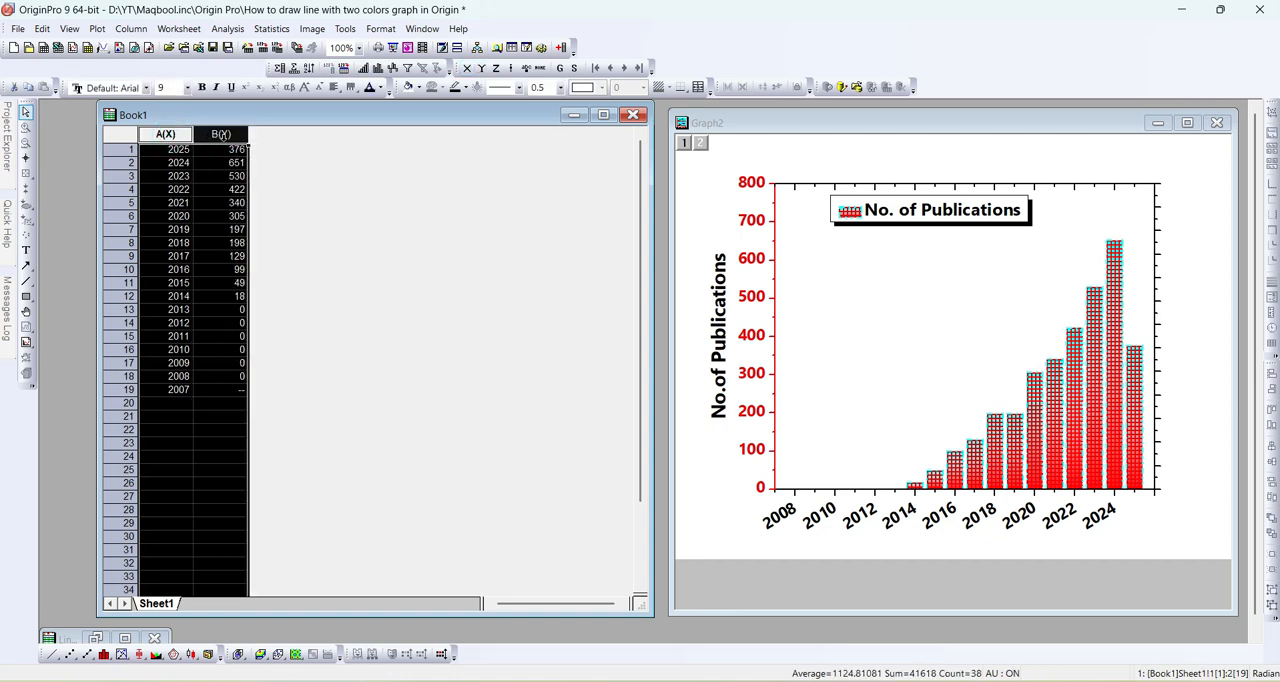
{"action": "left_click", "coordinate": [166, 134], "text": "ctrl"}
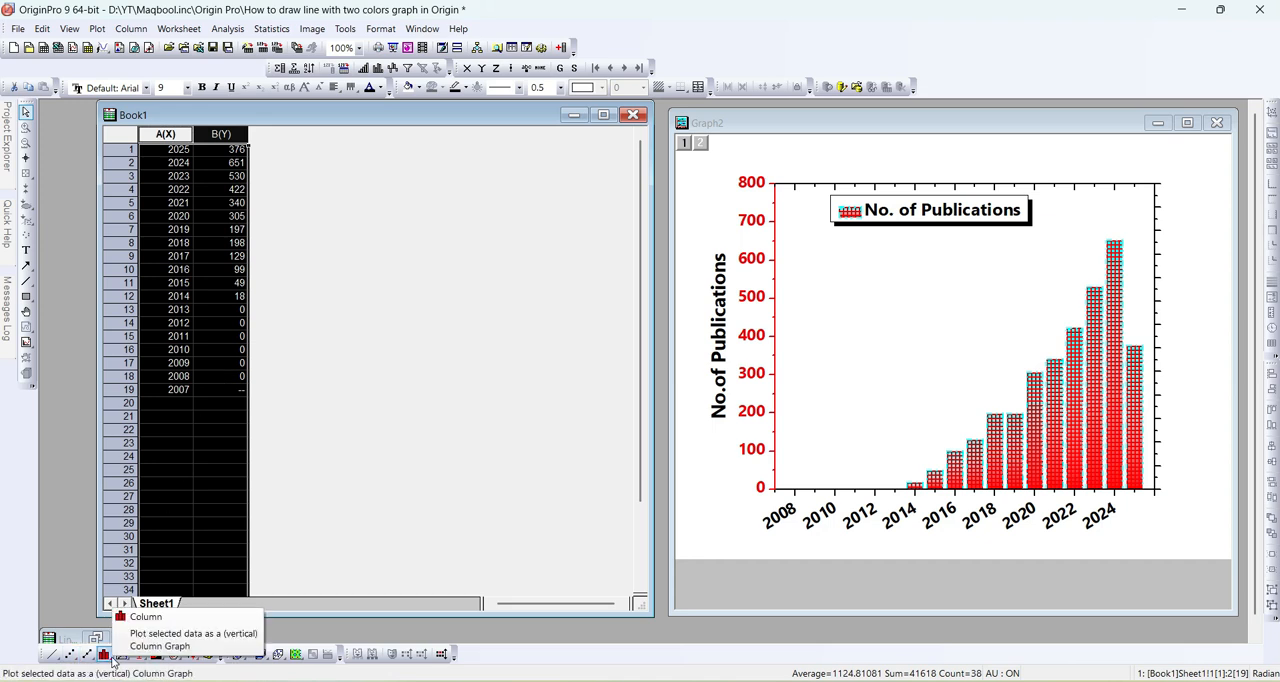
{"action": "left_click", "coordinate": [112, 660]}
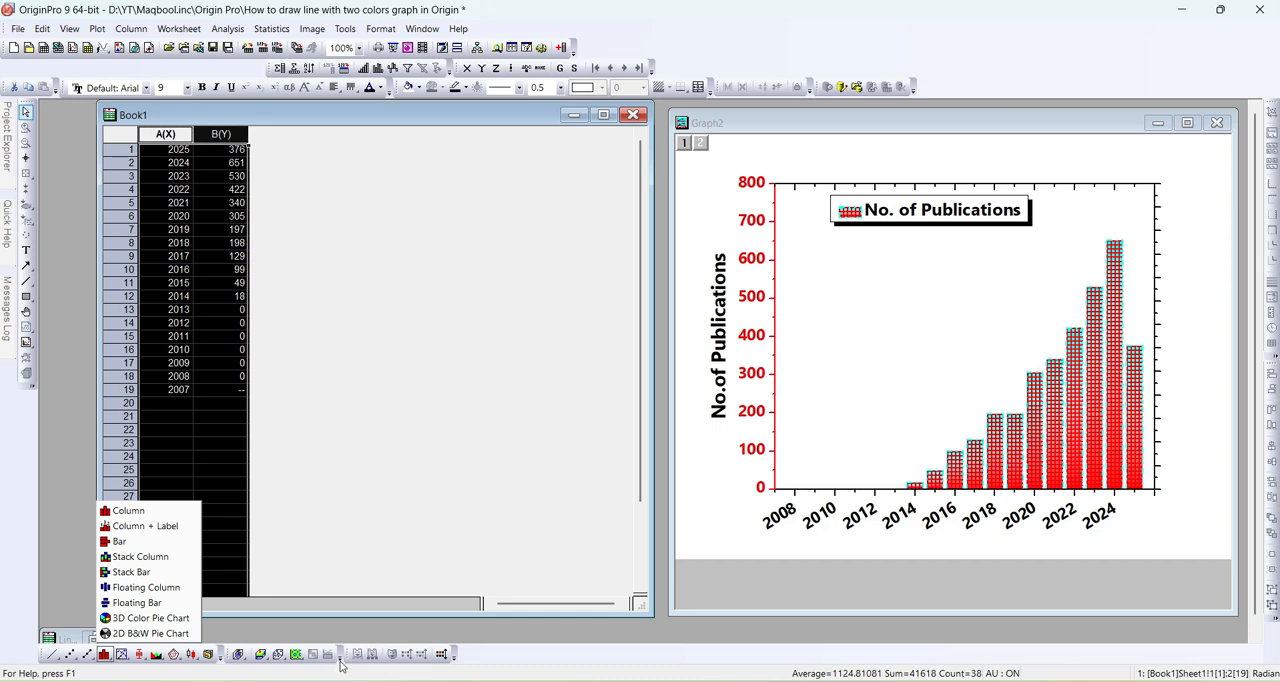
{"action": "left_click", "coordinate": [100, 28]}
{"action": "left_click", "coordinate": [98, 28]}
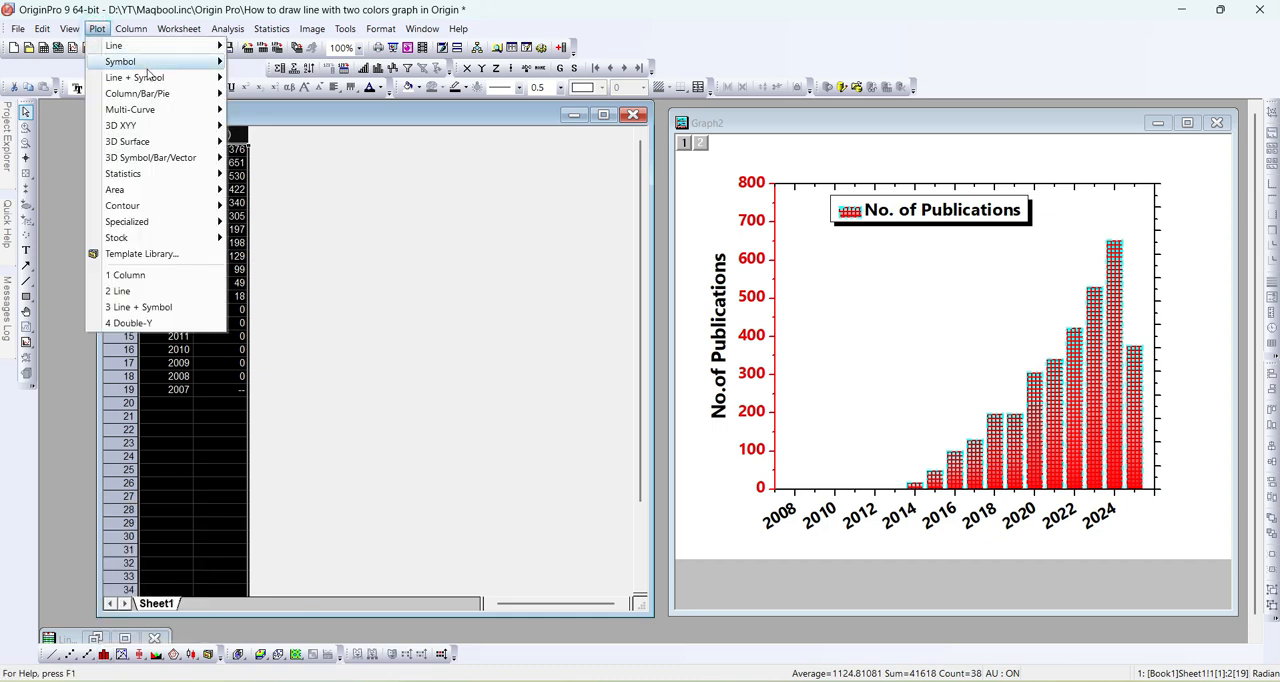
{"action": "mouse_move", "coordinate": [124, 93]}
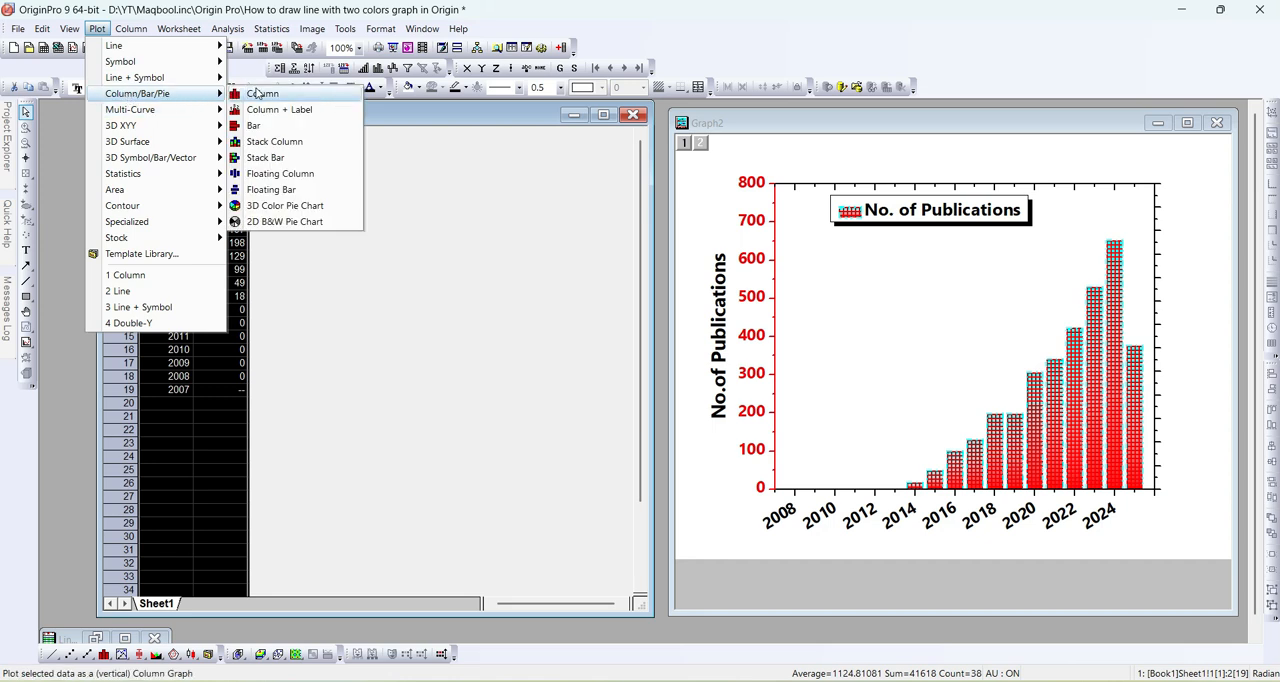
{"action": "left_click", "coordinate": [262, 93]}
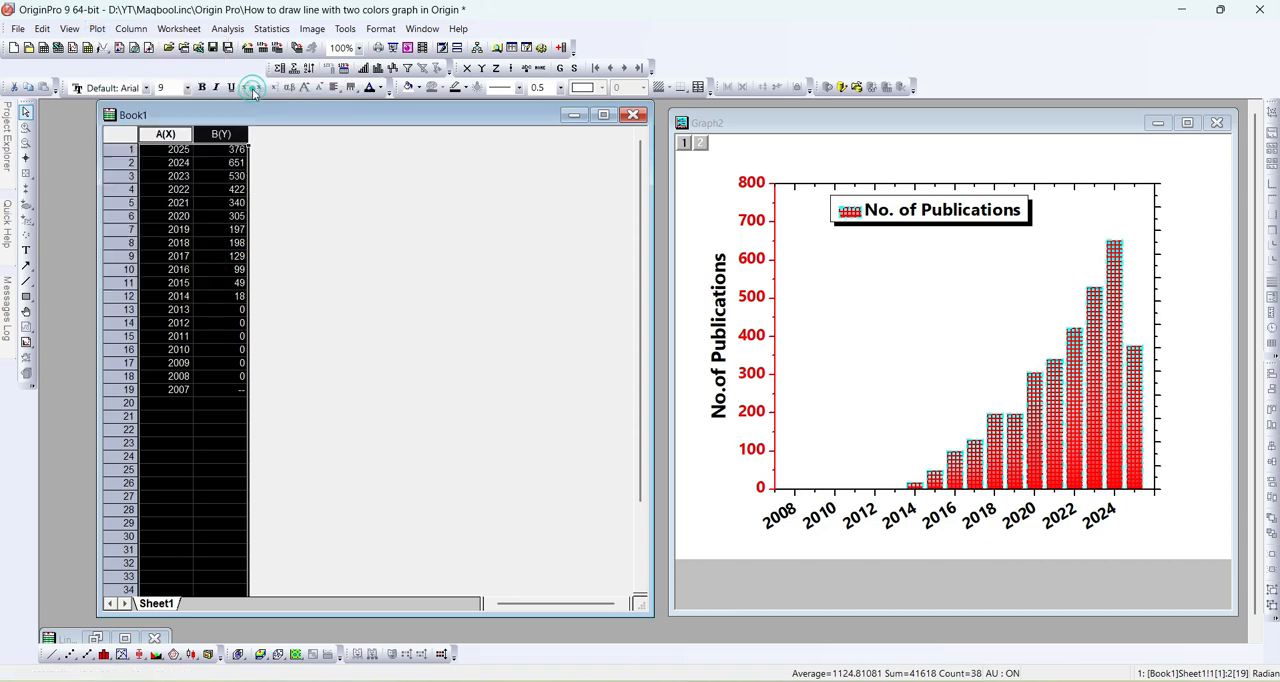
{"action": "left_click", "coordinate": [365, 151]}
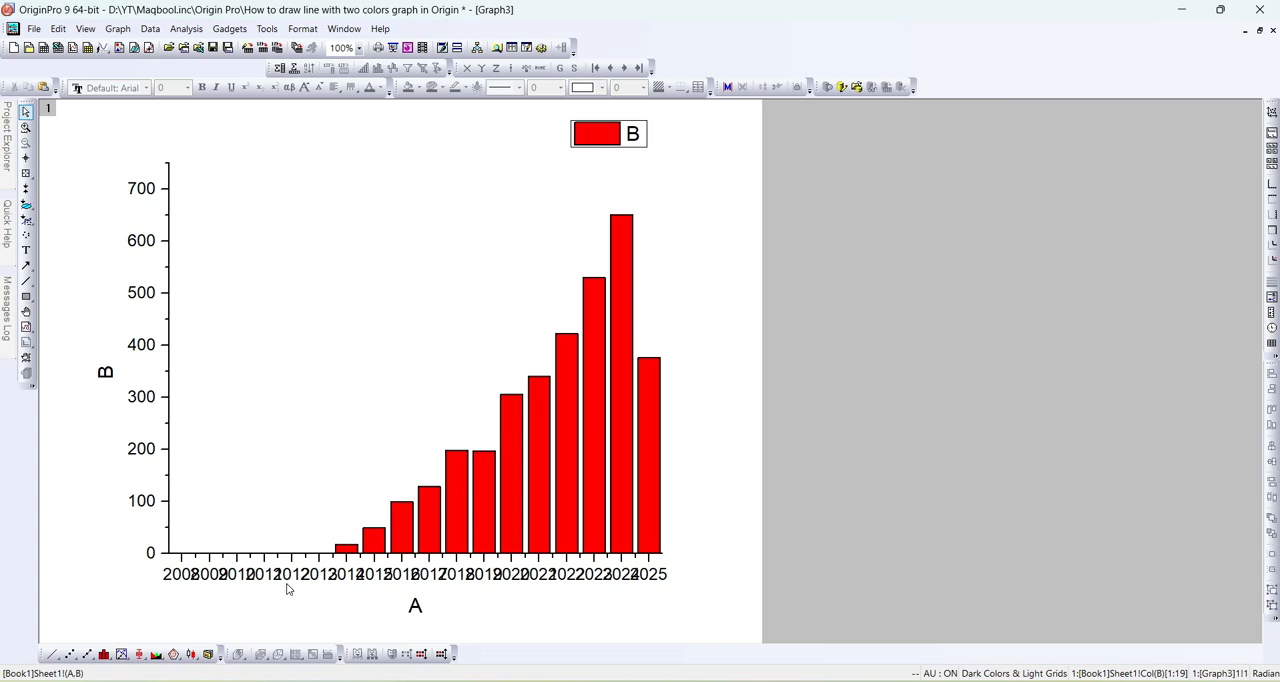
- Frame the plot by enabling the Opposite additional line for both the horizontal and the vertical grid lines
{"action": "double_click", "coordinate": [152, 300]}
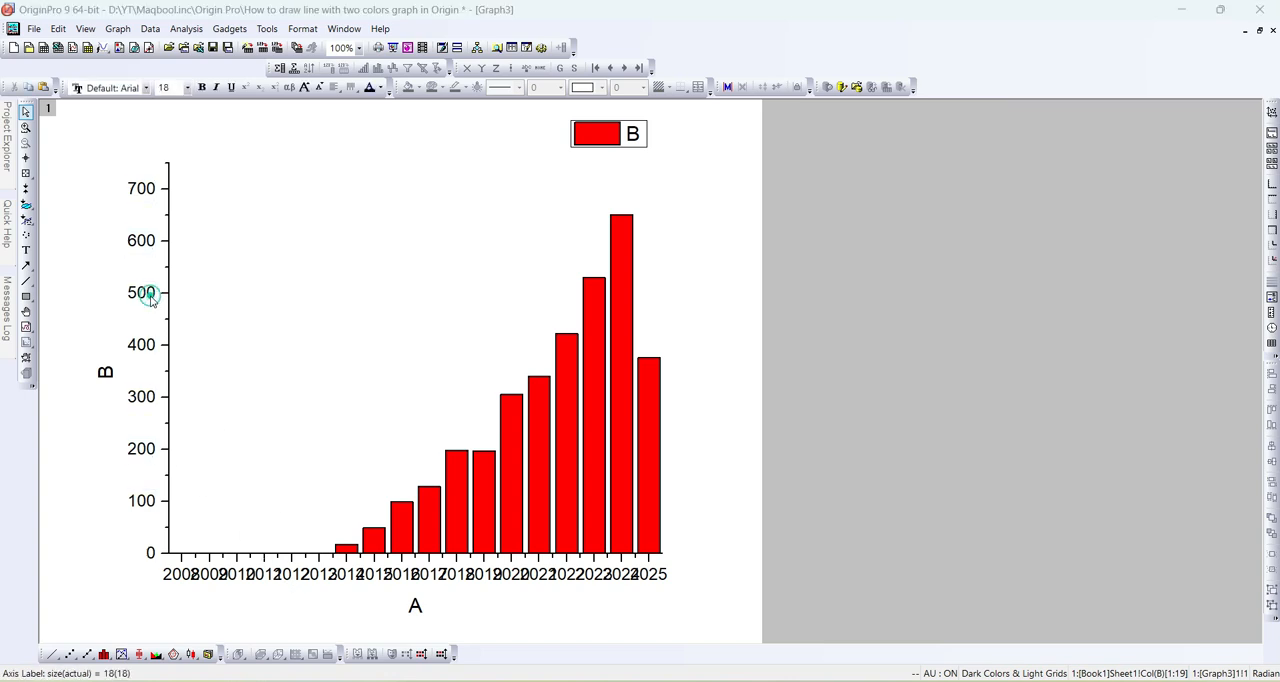
{"action": "left_click_drag", "start_coordinate": [533, 212], "coordinate": [849, 161]}
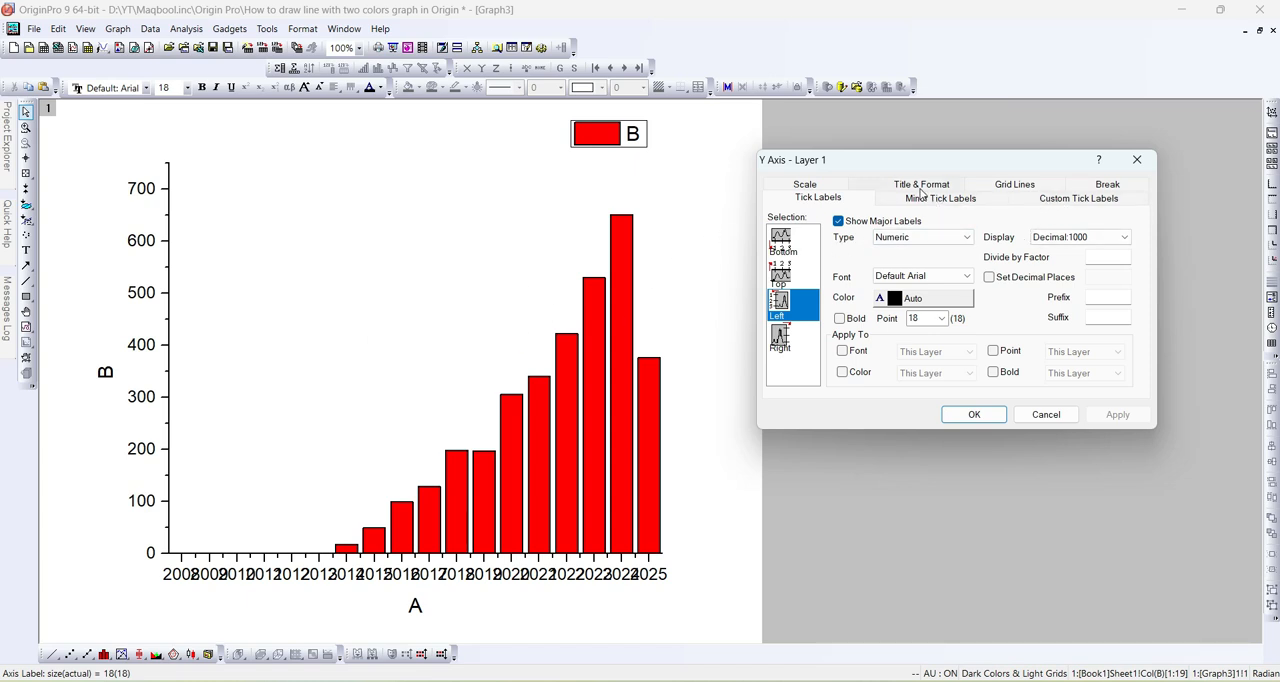
{"action": "left_click", "coordinate": [1015, 185]}
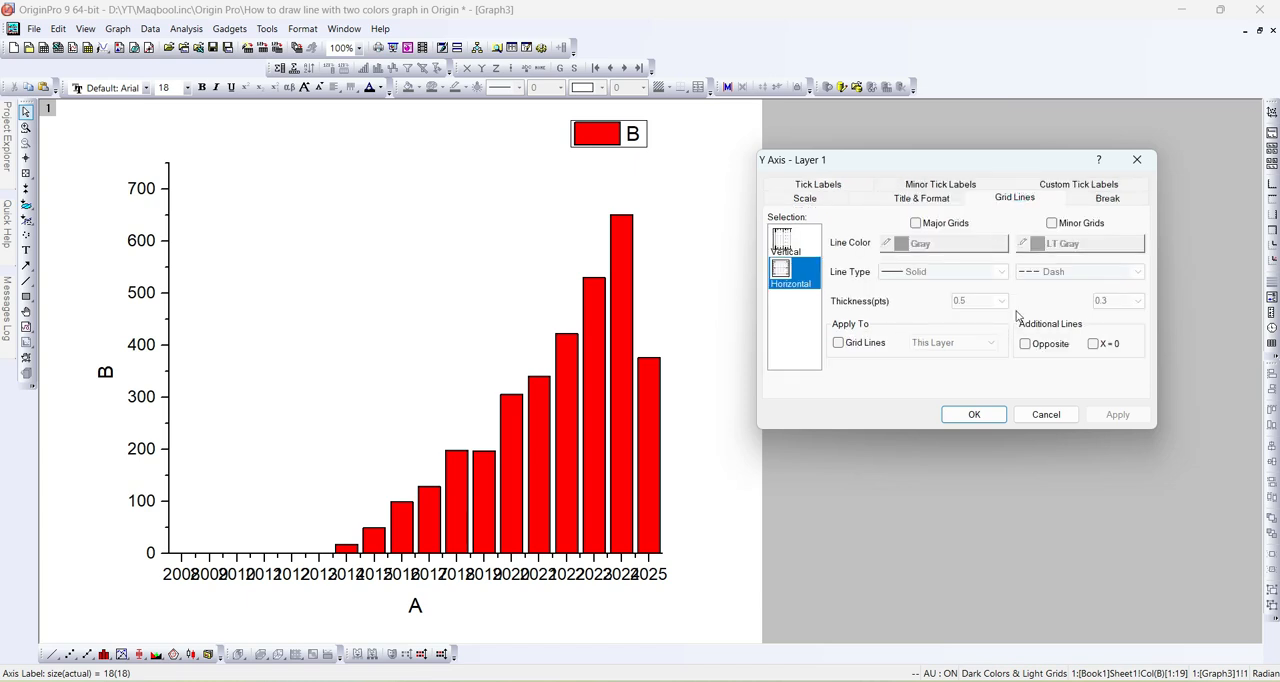
{"action": "left_click", "coordinate": [1026, 345]}
{"action": "left_click", "coordinate": [782, 243]}
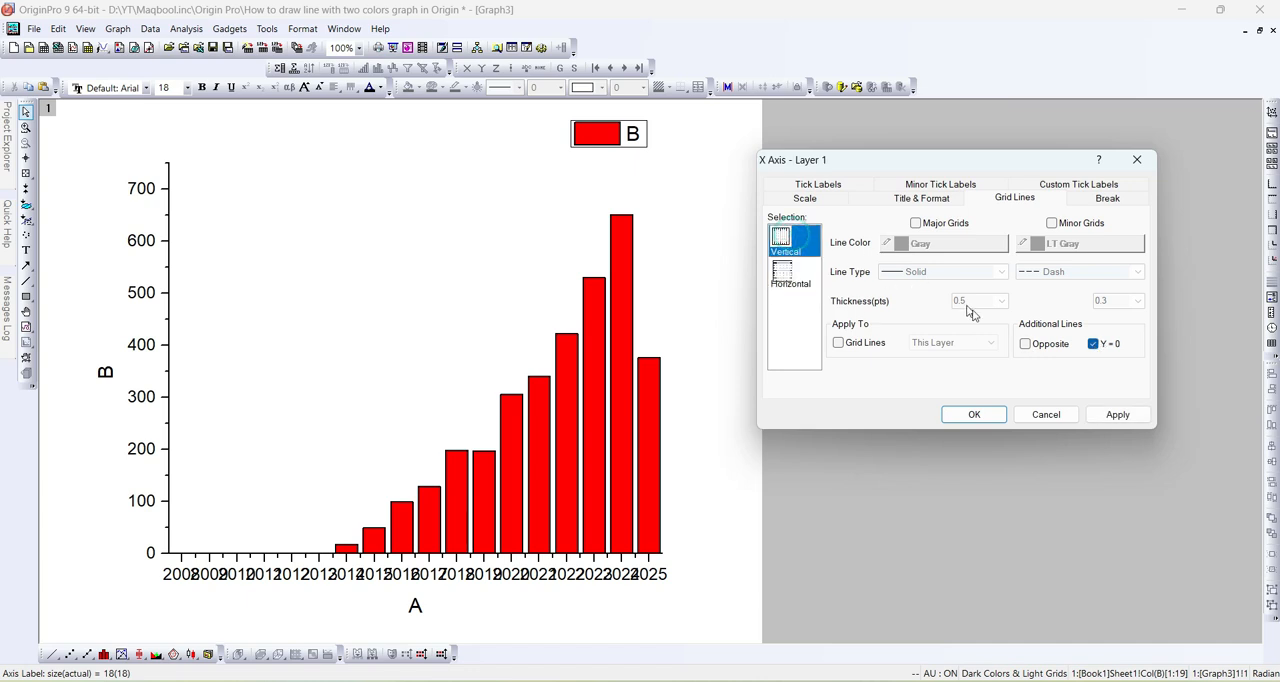
{"action": "left_click", "coordinate": [1117, 414]}
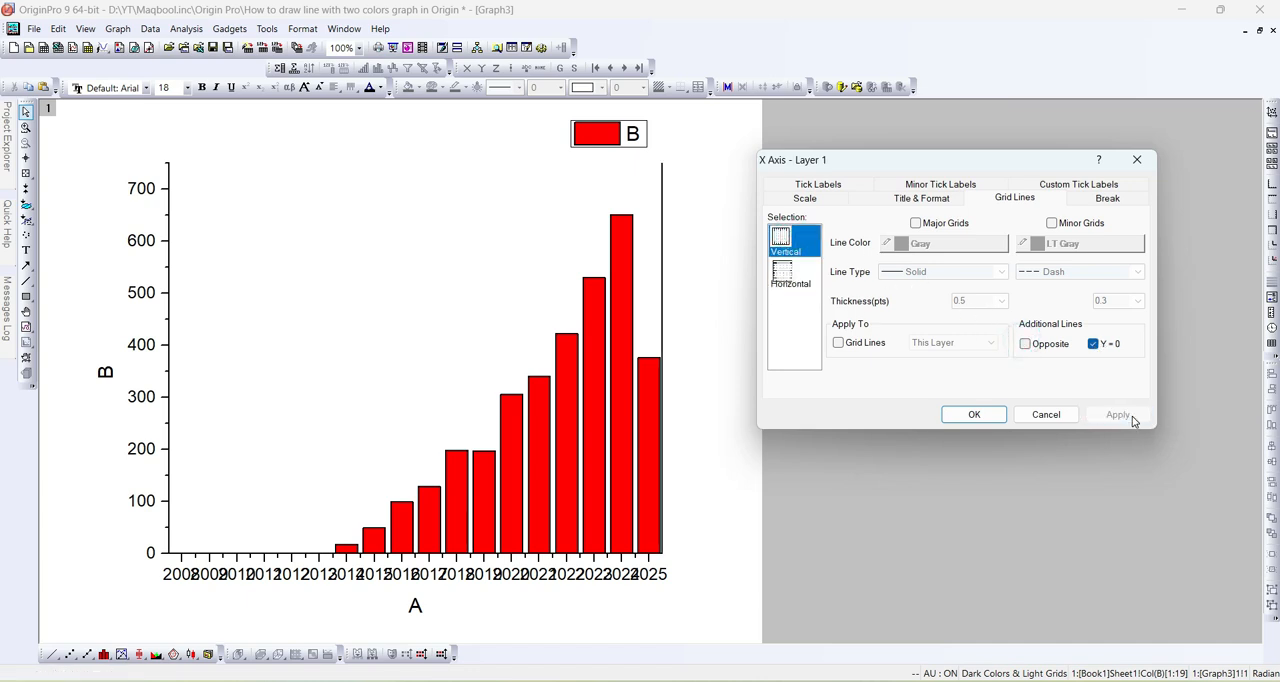
{"action": "left_click", "coordinate": [790, 278]}
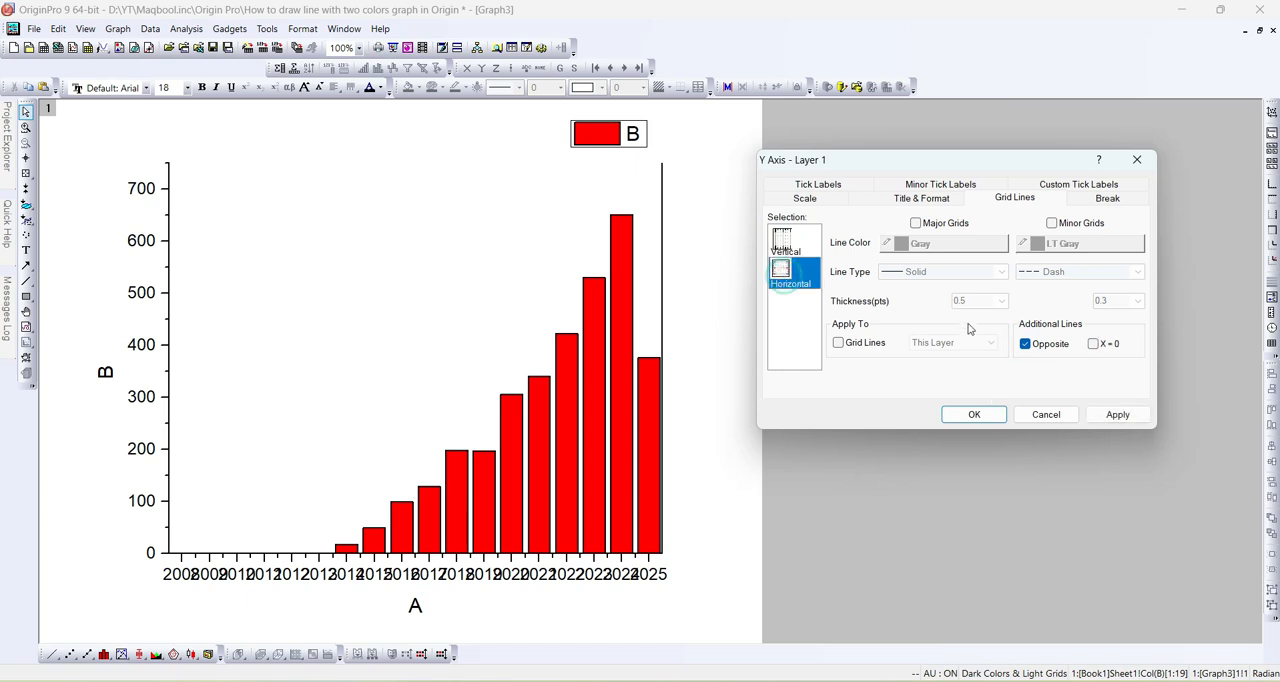
{"action": "left_click", "coordinate": [792, 246]}
{"action": "left_click", "coordinate": [1025, 343]}
{"action": "left_click", "coordinate": [1104, 416]}
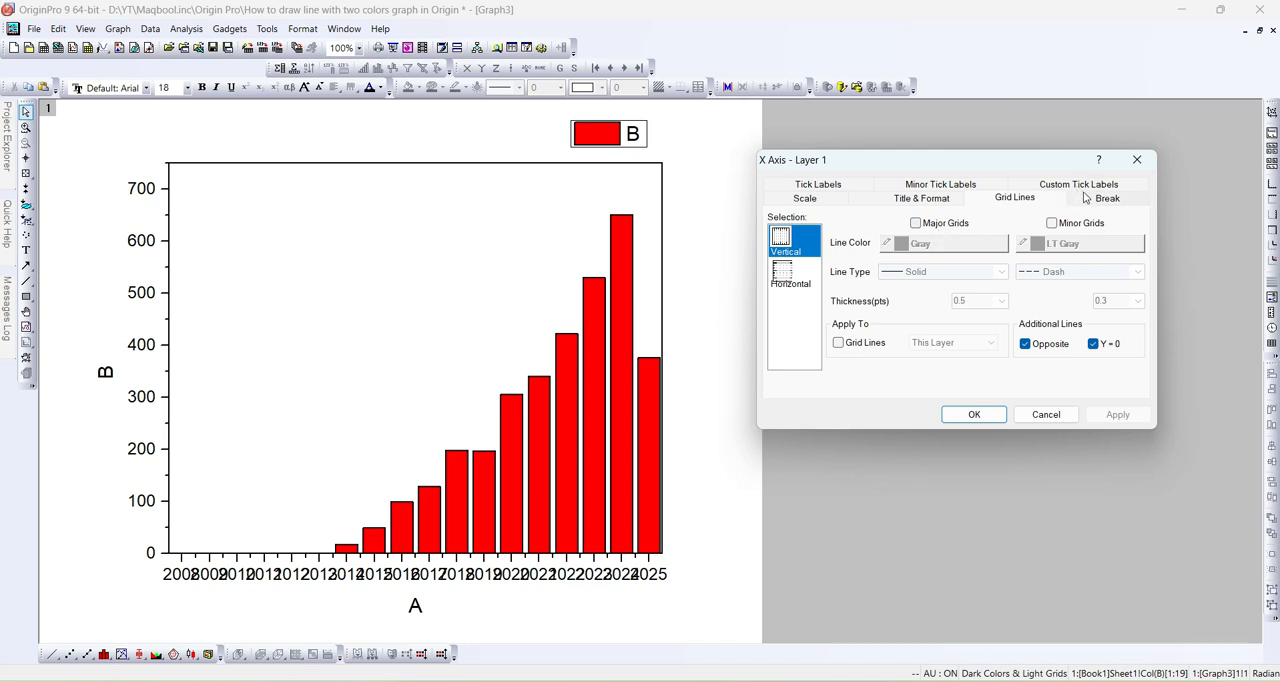
- Set the X axis major tick increment to 2 and apply it
{"action": "left_click", "coordinate": [803, 199]}
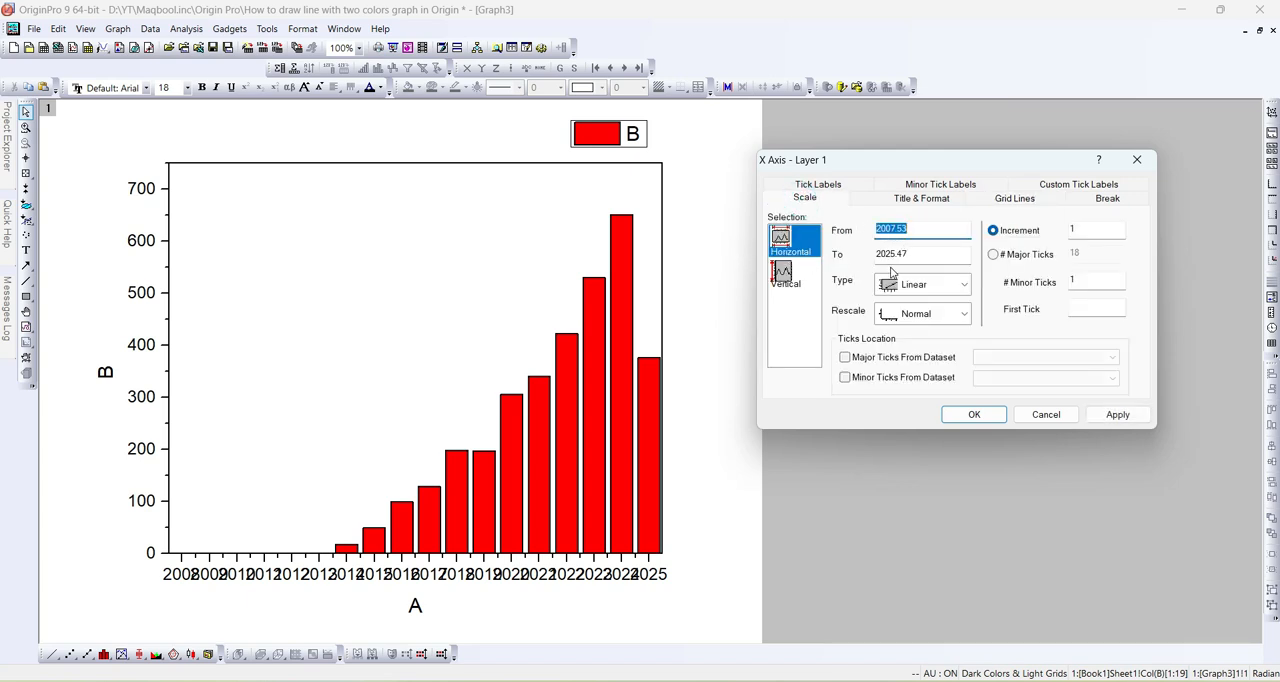
{"action": "double_click", "coordinate": [1096, 229]}
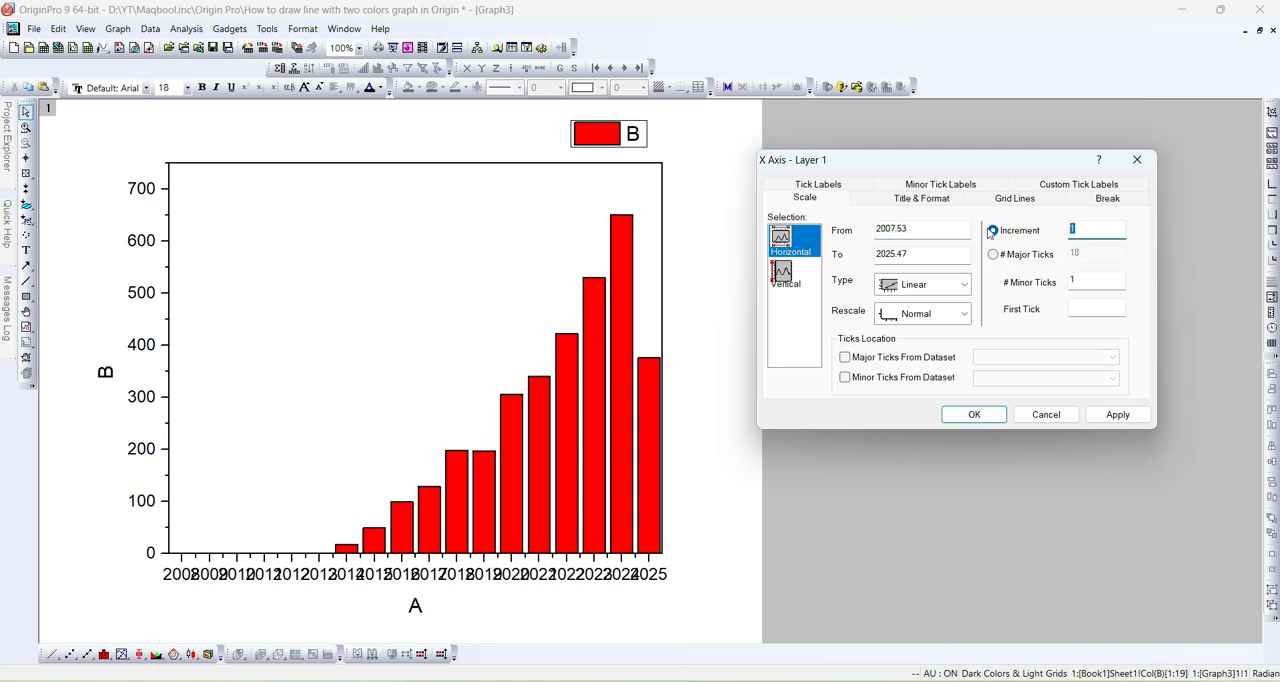
{"action": "type", "text": "2"}
{"action": "left_click", "coordinate": [1110, 414]}
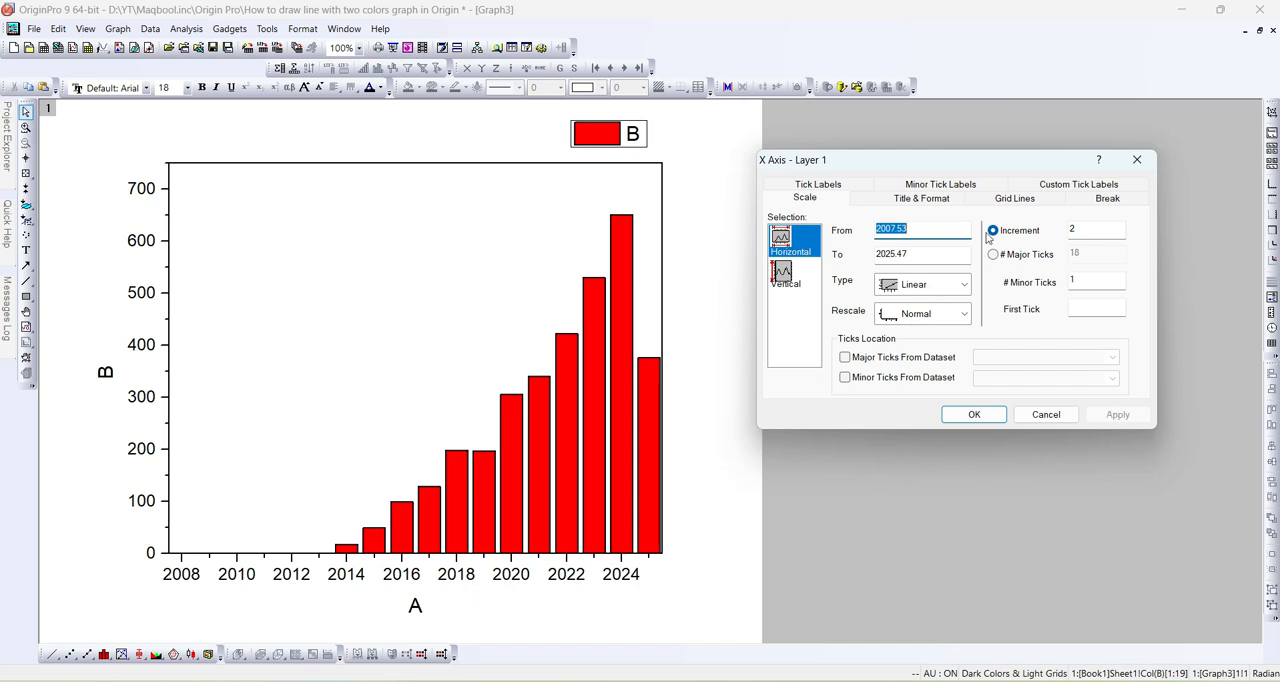
- Rotate the bottom axis tick labels, trying 45 and 90 degrees and finally applying 45 degrees
{"action": "left_click", "coordinate": [1049, 189]}
{"action": "type", "text": "45"}
{"action": "left_click", "coordinate": [1117, 414]}
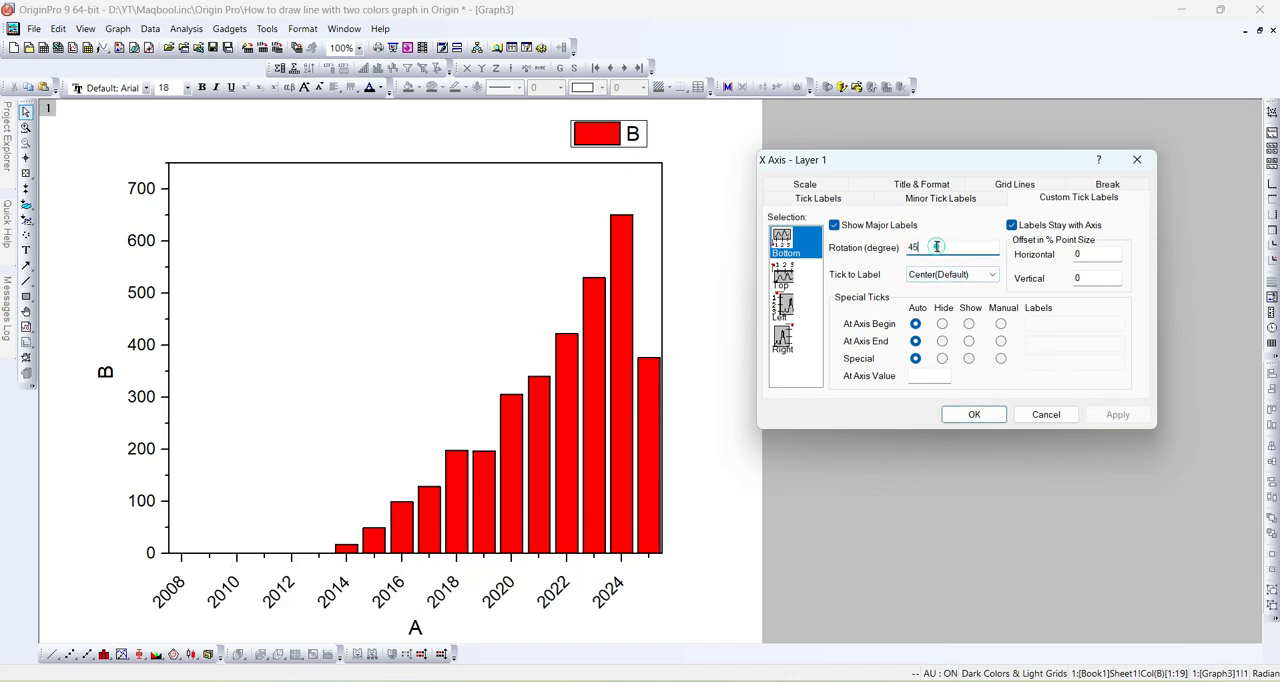
{"action": "type", "text": "90"}
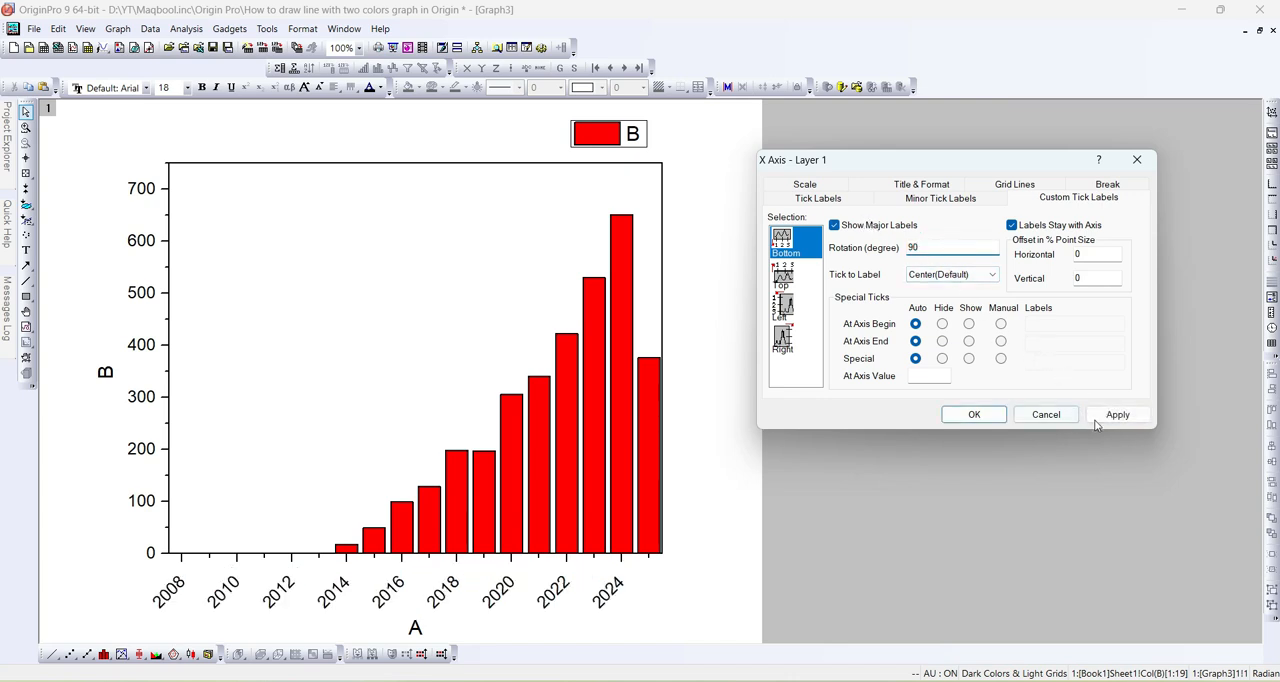
{"action": "left_click", "coordinate": [1112, 415]}
{"action": "type", "text": "45"}
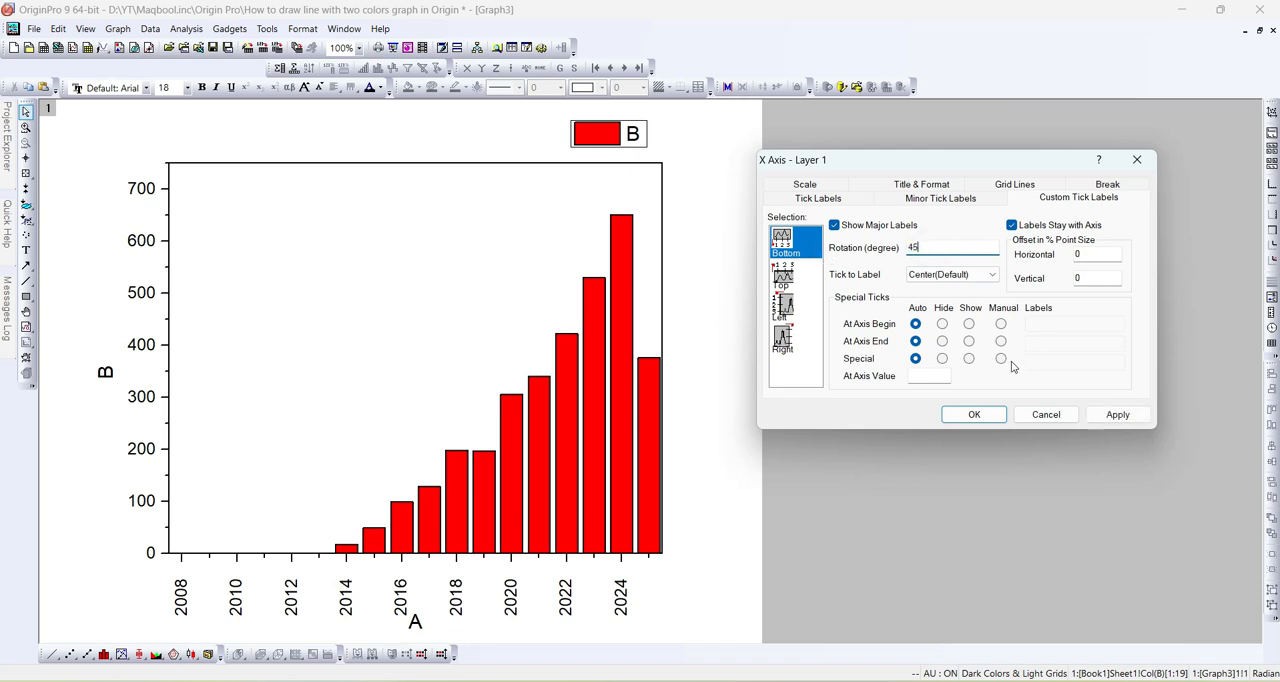
{"action": "left_click", "coordinate": [1115, 416]}
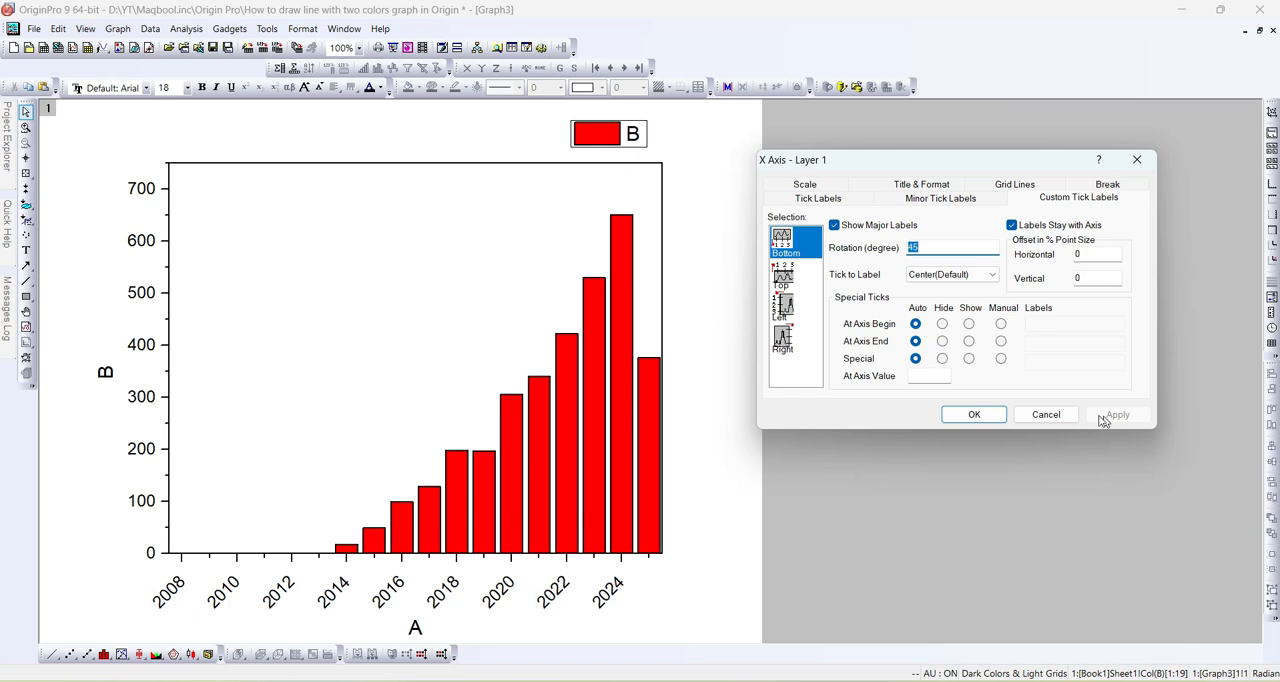
{"action": "left_click", "coordinate": [966, 416]}
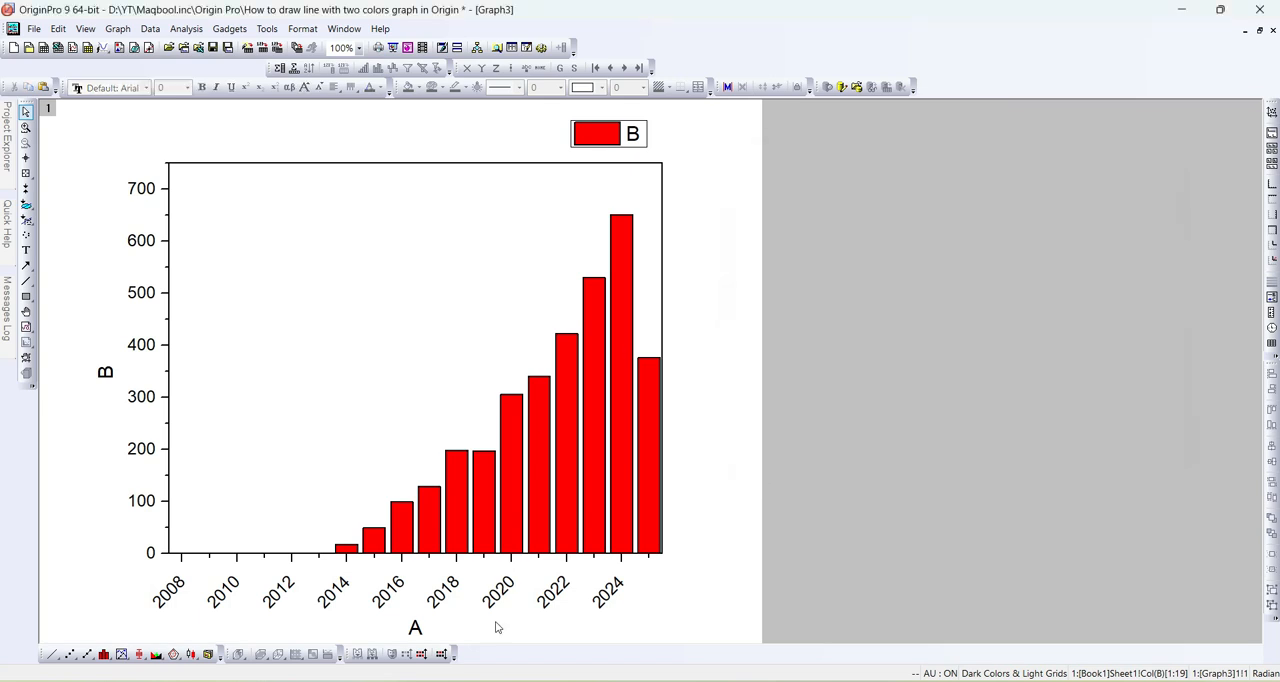
- Remove the X axis title below the year labels
{"action": "double_click", "coordinate": [417, 627]}
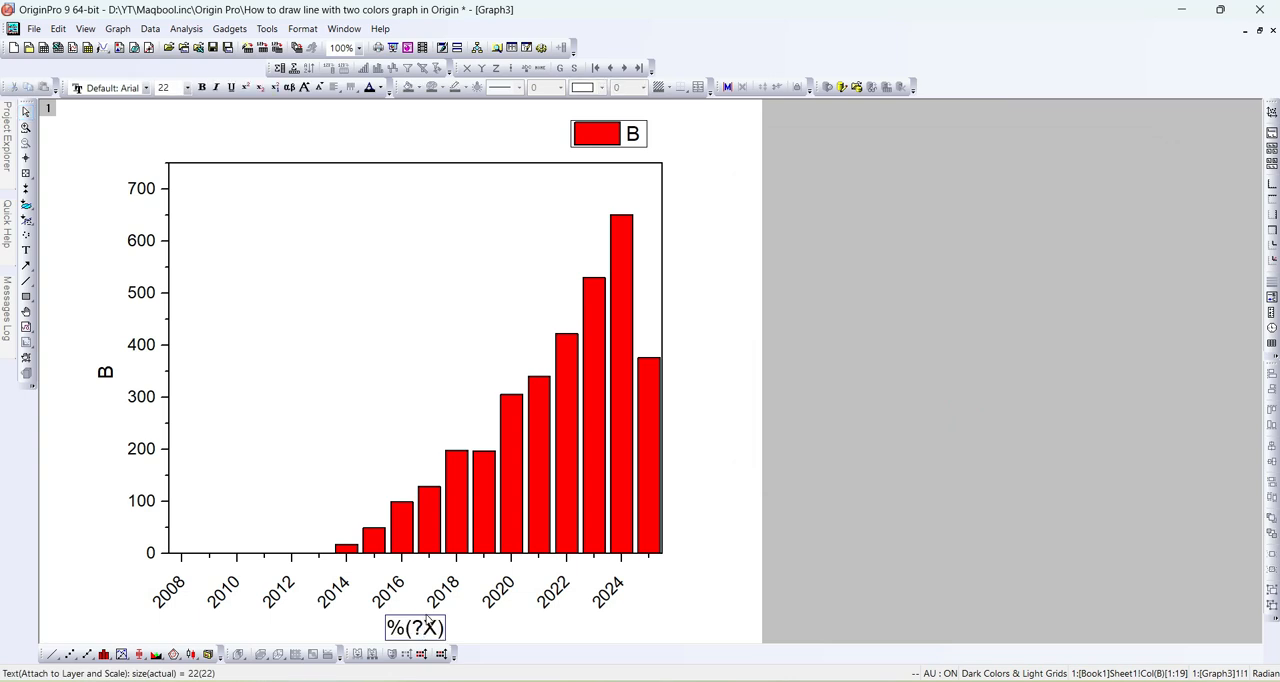
{"action": "key", "text": "ctrl+a"}
{"action": "type", "text": "Year"}
{"action": "key", "text": "BackSpace"}
{"action": "key", "text": "BackSpace"}
{"action": "key", "text": "BackSpace"}
{"action": "key", "text": "BackSpace"}
{"action": "left_click", "coordinate": [726, 519]}
- Make the tick labels of the X and Y axes bold and enlarge them to size 22
{"action": "left_click", "coordinate": [450, 593]}
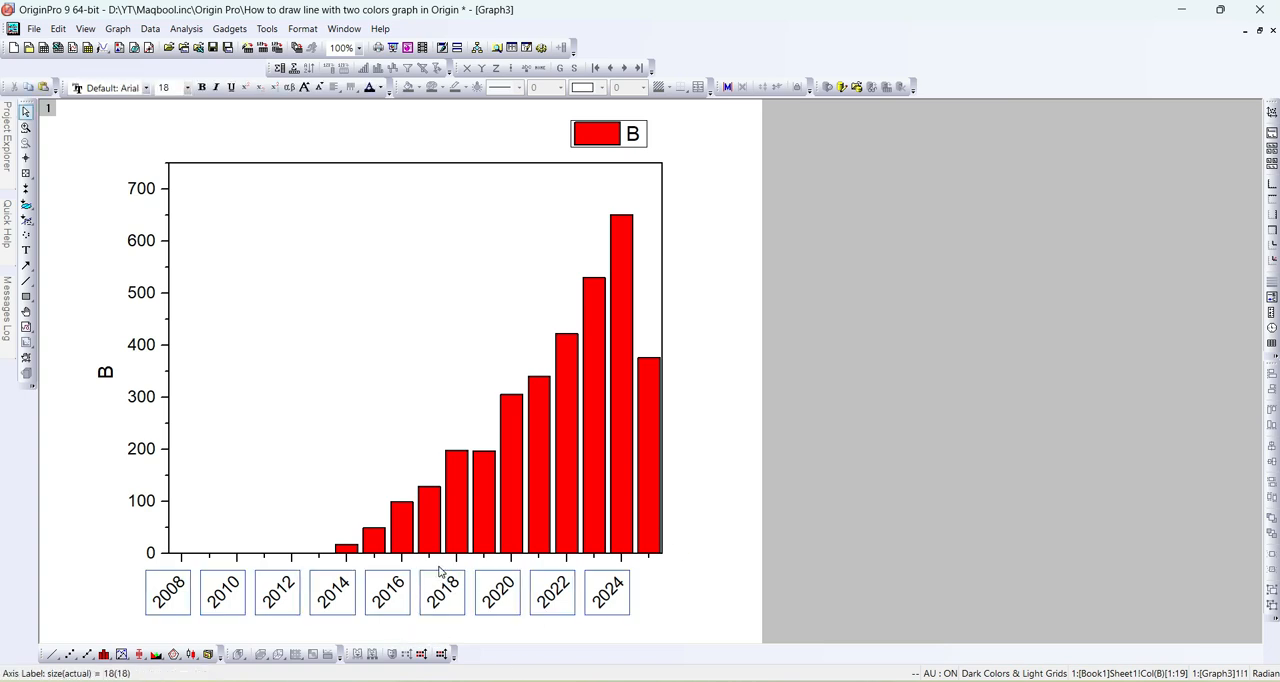
{"action": "left_click", "coordinate": [201, 87]}
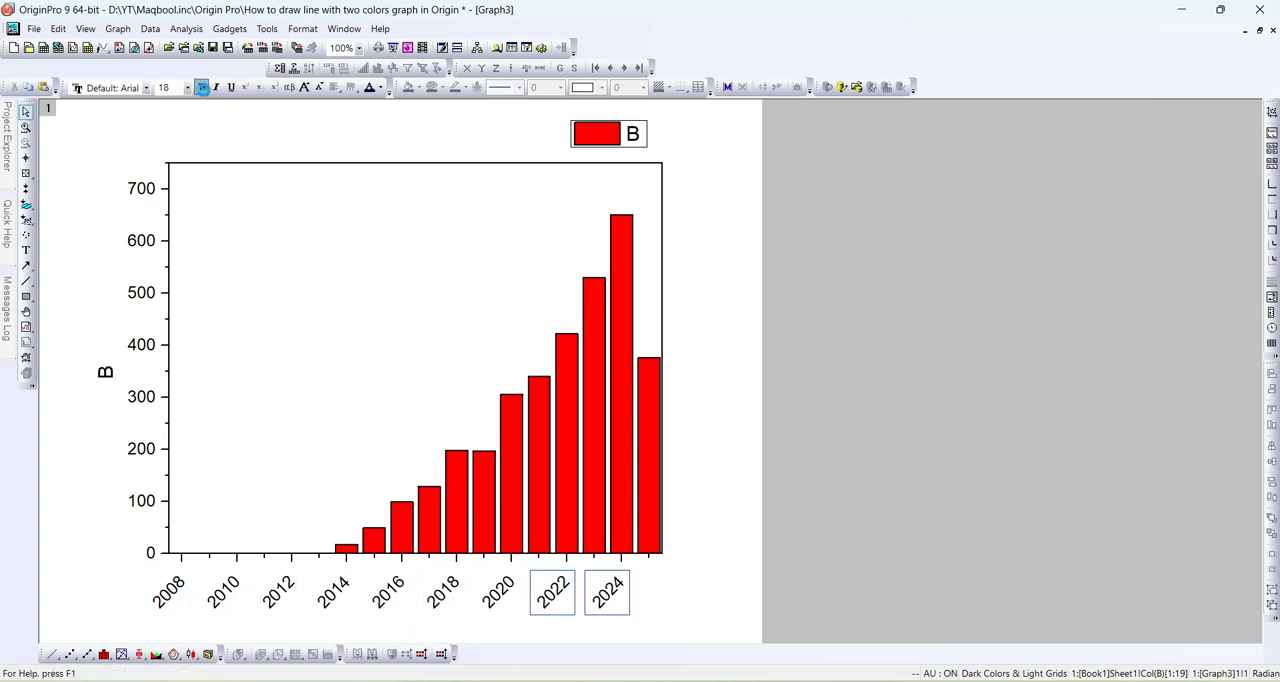
{"action": "left_click", "coordinate": [305, 87]}
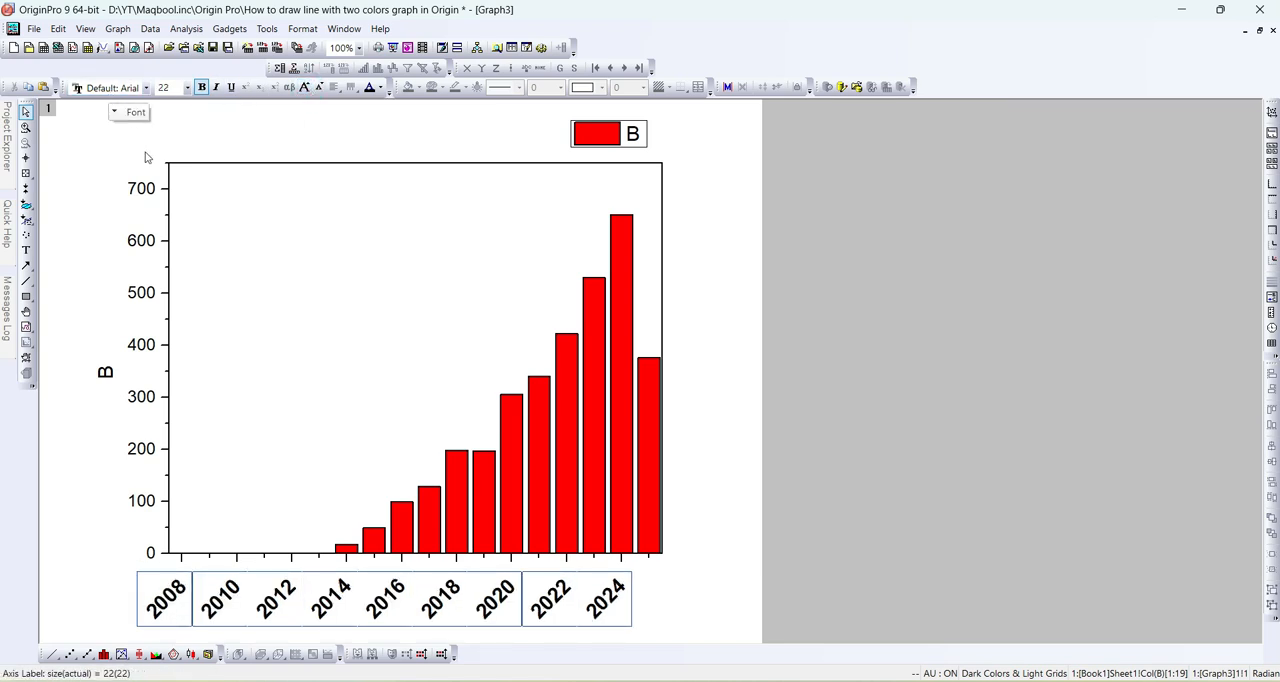
{"action": "left_click", "coordinate": [140, 188]}
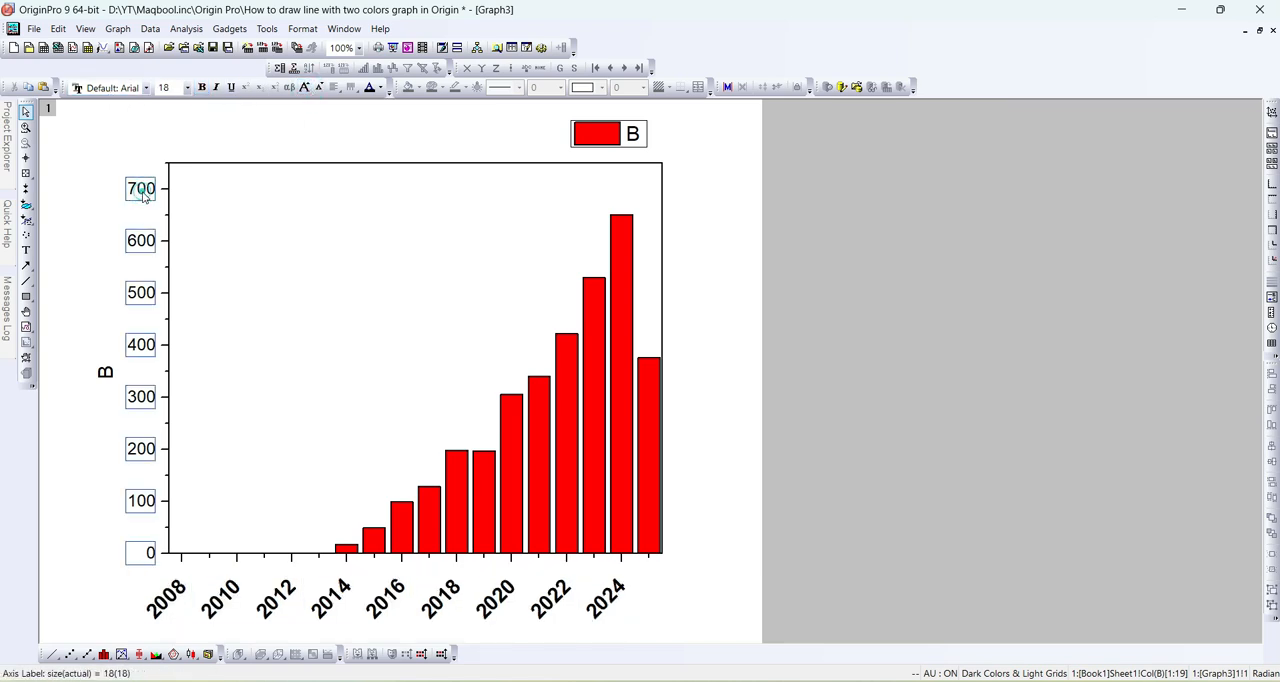
{"action": "left_click", "coordinate": [201, 87]}
{"action": "left_click", "coordinate": [305, 87]}
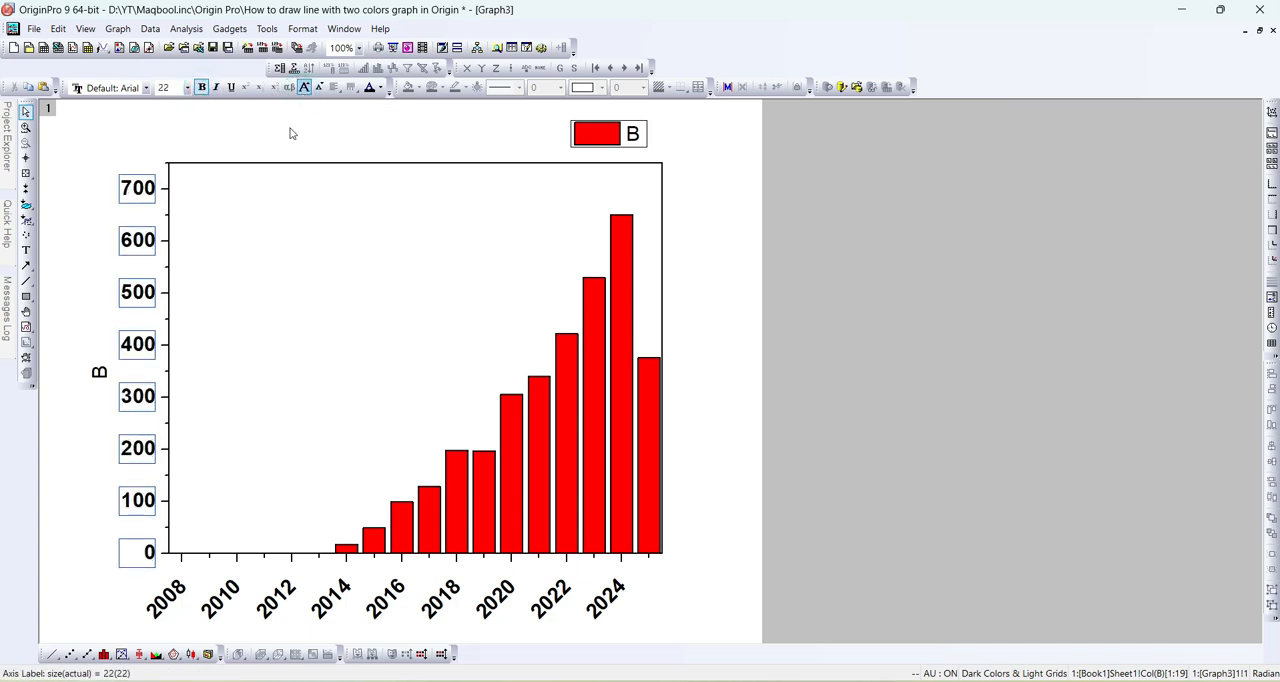
- Change the Y axis title to "No. of Publications" and make it bold
{"action": "double_click", "coordinate": [99, 371]}
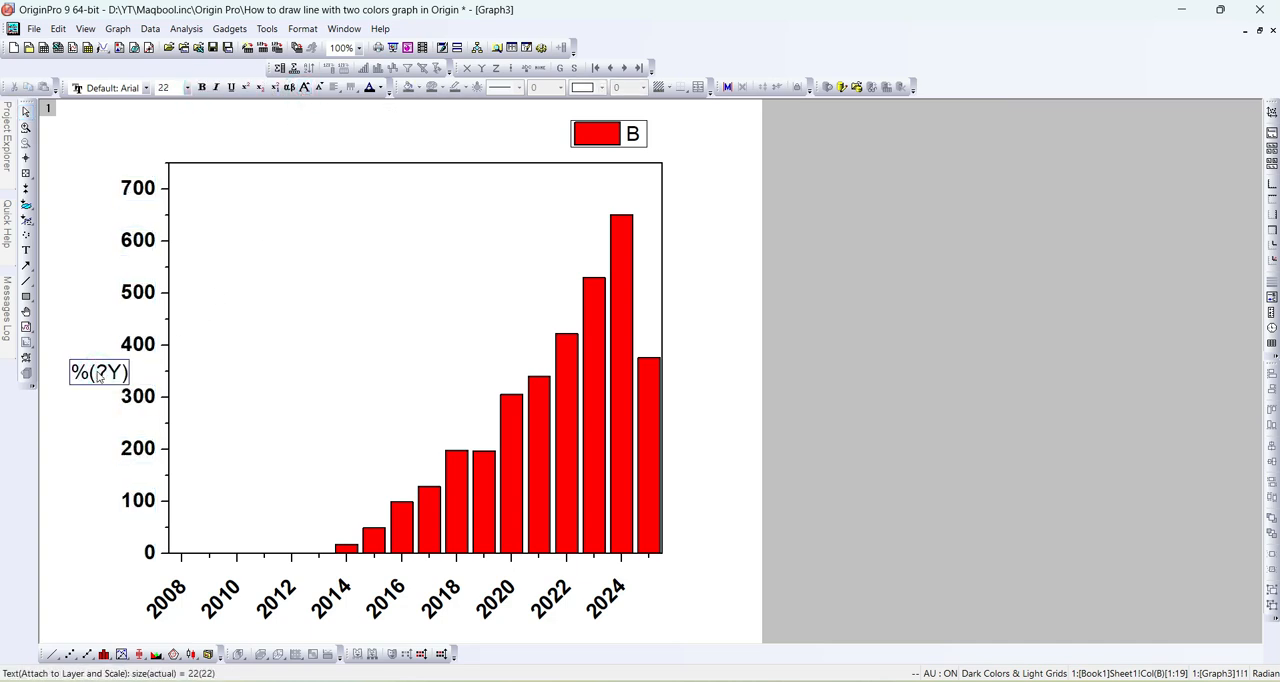
{"action": "double_click", "coordinate": [99, 374]}
{"action": "type", "text": "No. of Publicatios"}
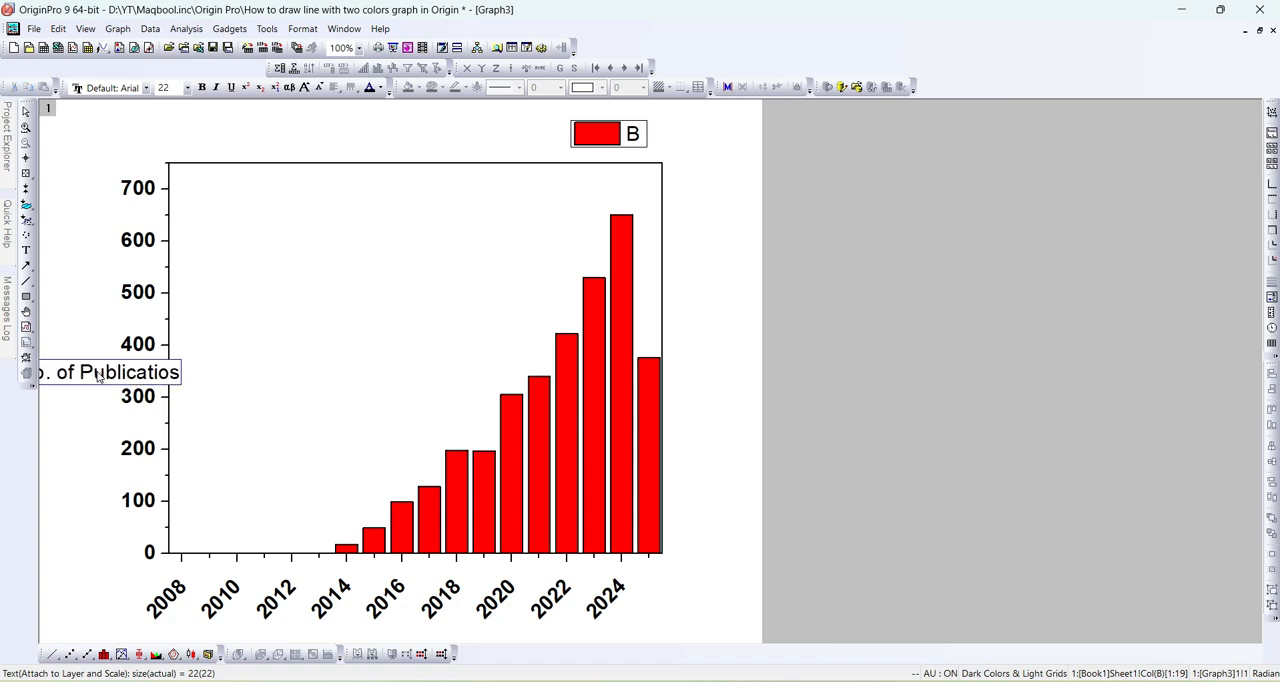
{"action": "key", "text": "BackSpace"}
{"action": "key", "text": "BackSpace"}
{"action": "type", "text": "ns"}
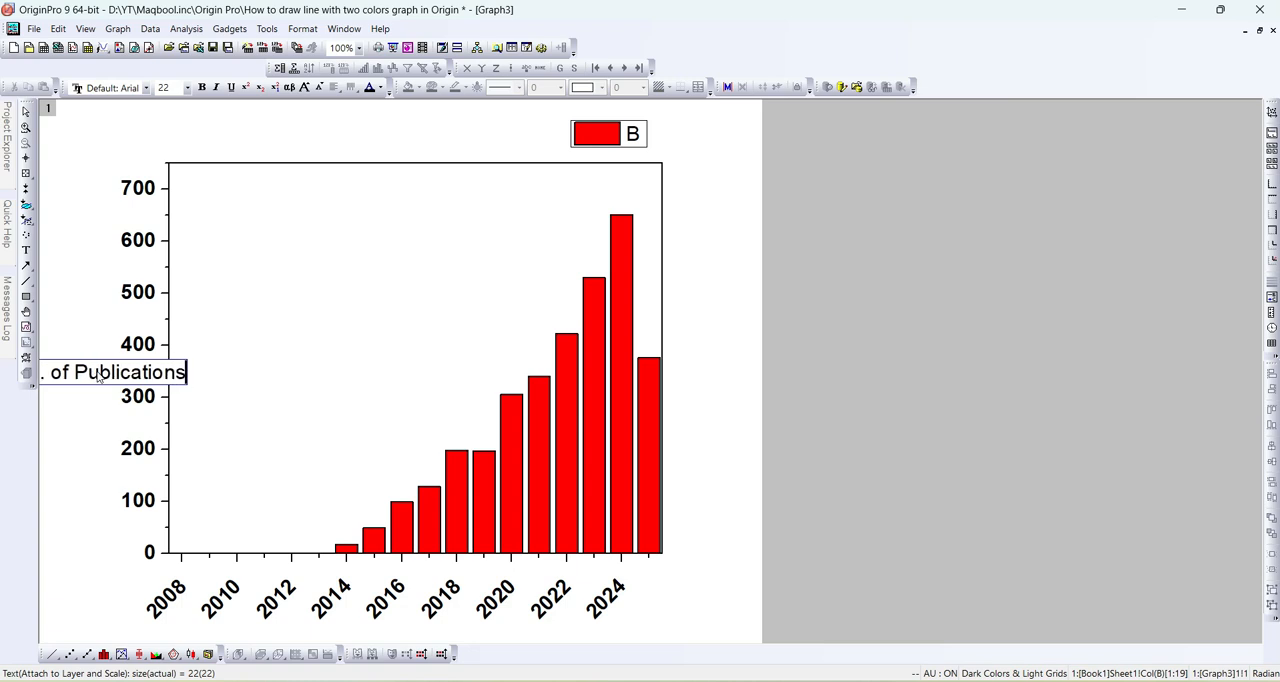
{"action": "key", "text": "ctrl+a"}
{"action": "key", "text": "ctrl+b"}
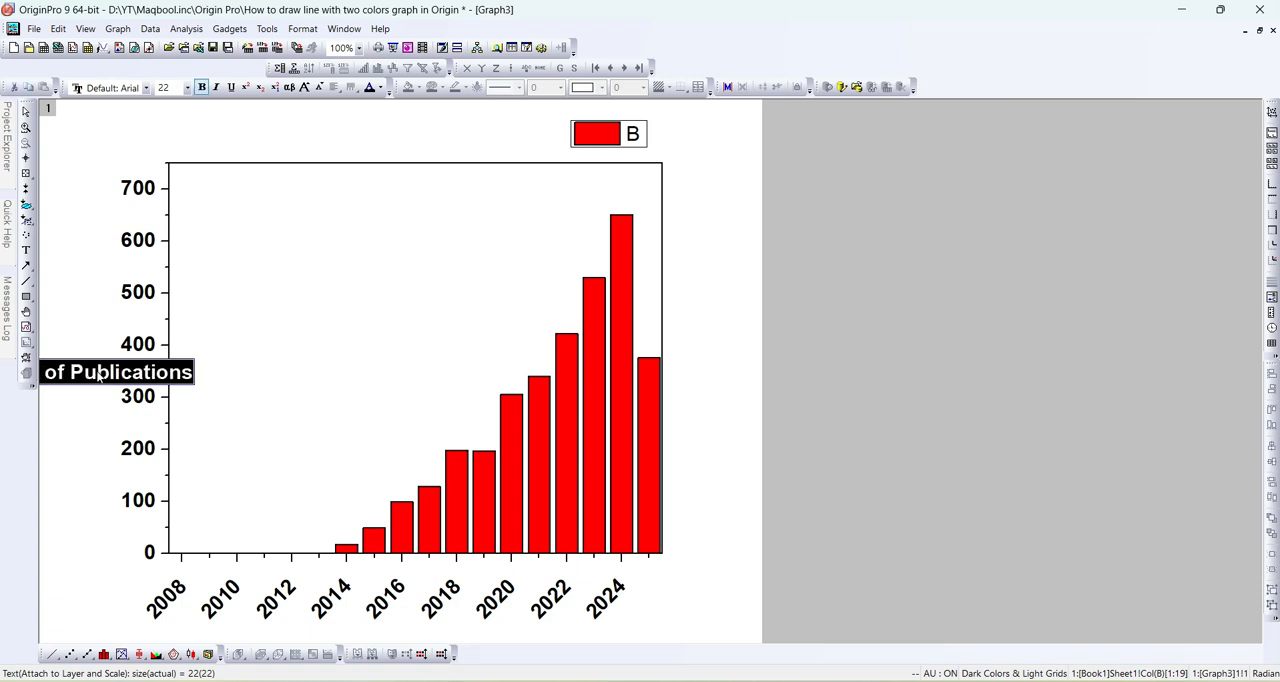
- Finish editing the Y axis title and shift it slightly away from the tick labels
{"action": "left_click", "coordinate": [66, 412]}
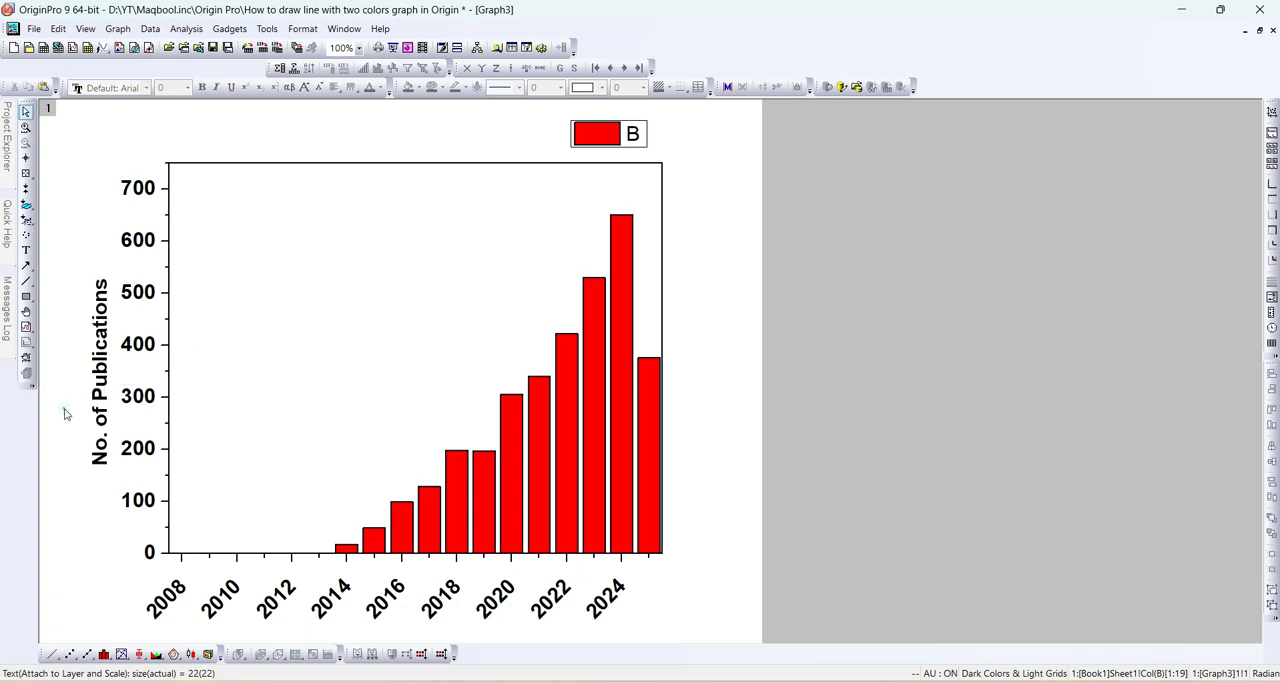
{"action": "left_click", "coordinate": [100, 350]}
- Move the legend from above the plot frame into the empty upper-left area inside it
{"action": "left_click", "coordinate": [631, 157]}
{"action": "left_click", "coordinate": [632, 135]}
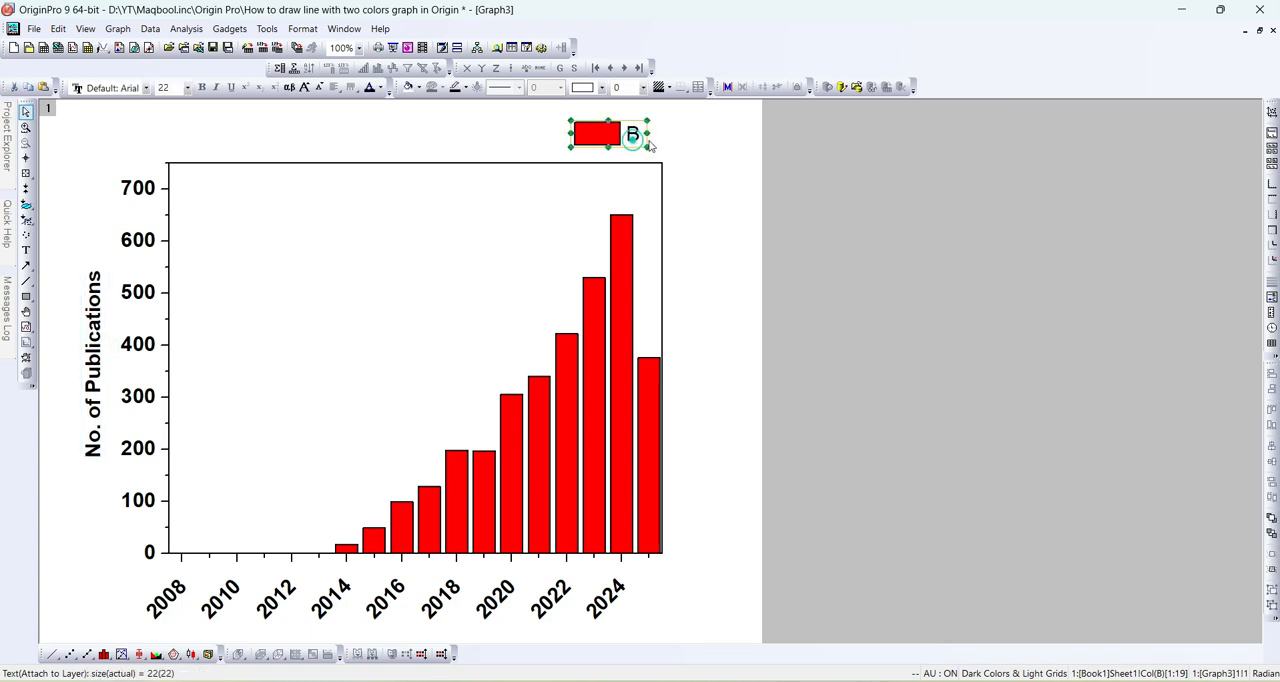
{"action": "left_click", "coordinate": [689, 143]}
{"action": "left_click", "coordinate": [605, 135]}
{"action": "left_click_drag", "start_coordinate": [631, 140], "coordinate": [329, 214]}
- Replace the legend's label text with "No. of Publications"
{"action": "double_click", "coordinate": [271, 212]}
{"action": "key", "text": "Delete"}
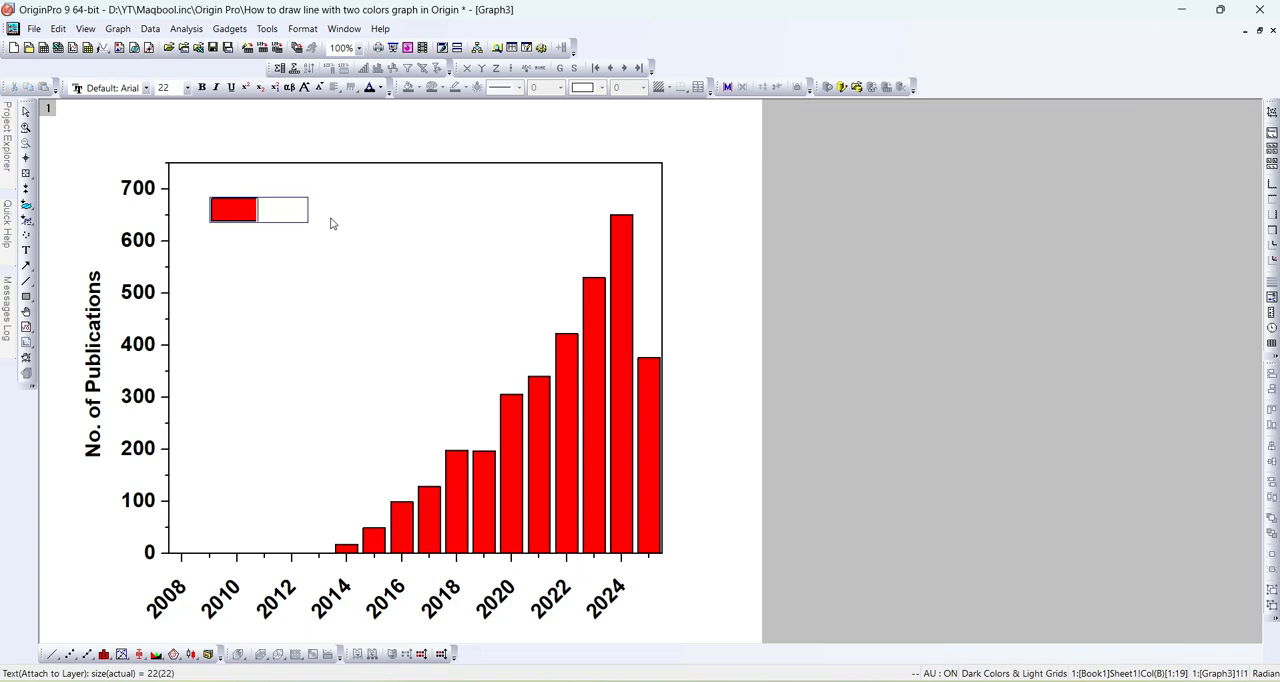
{"action": "type", "text": "No. of Publications"}
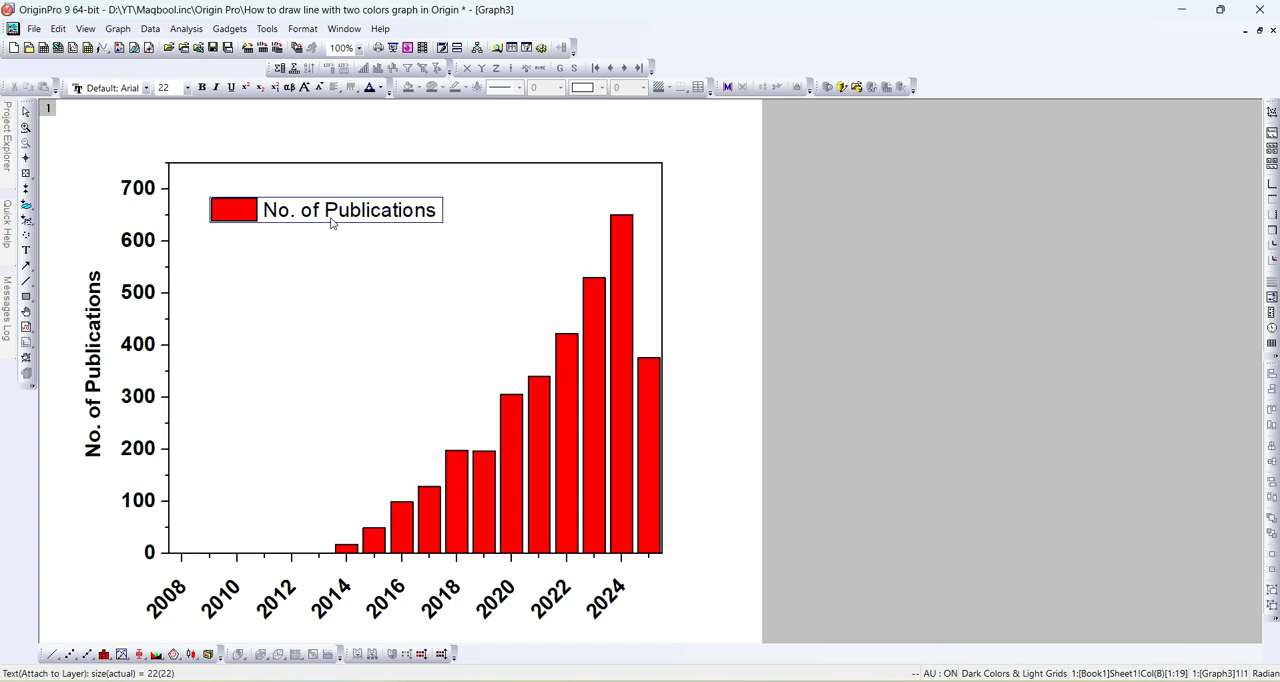
- Make the legend text bold and place the legend in the upper-left corner of the plot frame
{"action": "key", "text": "ctrl+a"}
{"action": "key", "text": "ctrl+b"}
{"action": "left_click", "coordinate": [346, 248]}
{"action": "left_click_drag", "start_coordinate": [346, 205], "coordinate": [324, 181]}
{"action": "left_click", "coordinate": [360, 278]}
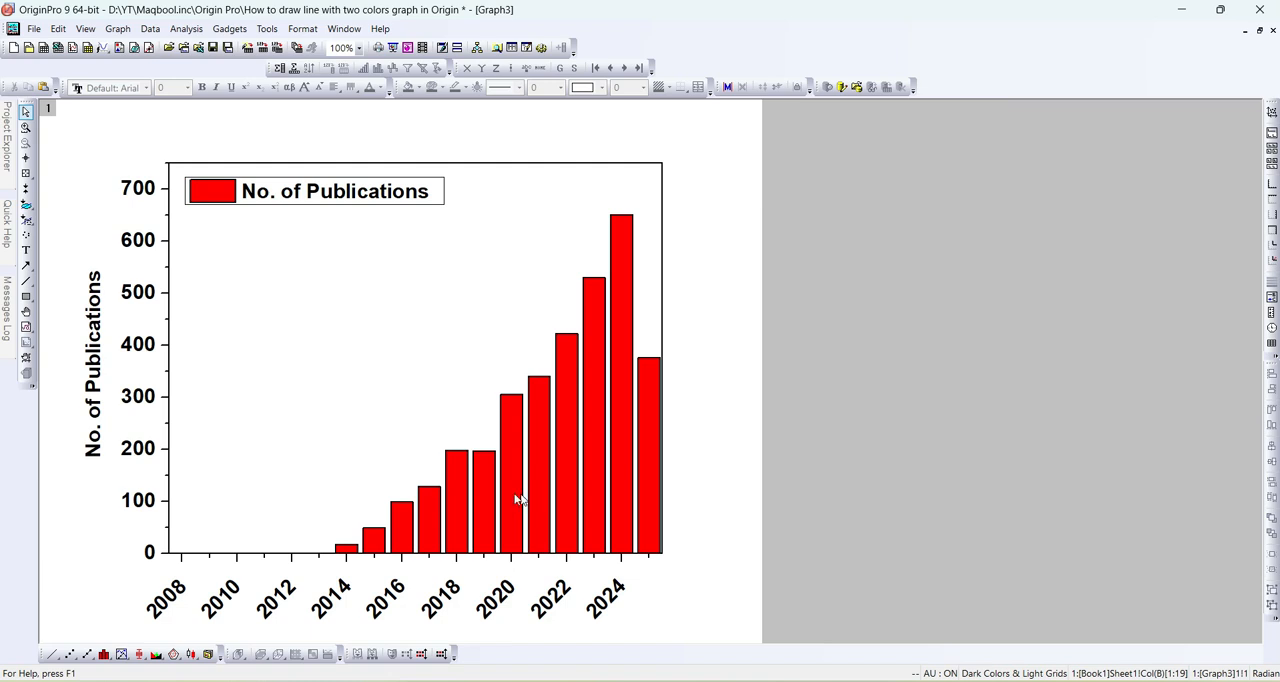
- Open the plot properties of the columns and apply 5 Cyan as their border color
{"action": "left_click", "coordinate": [508, 447]}
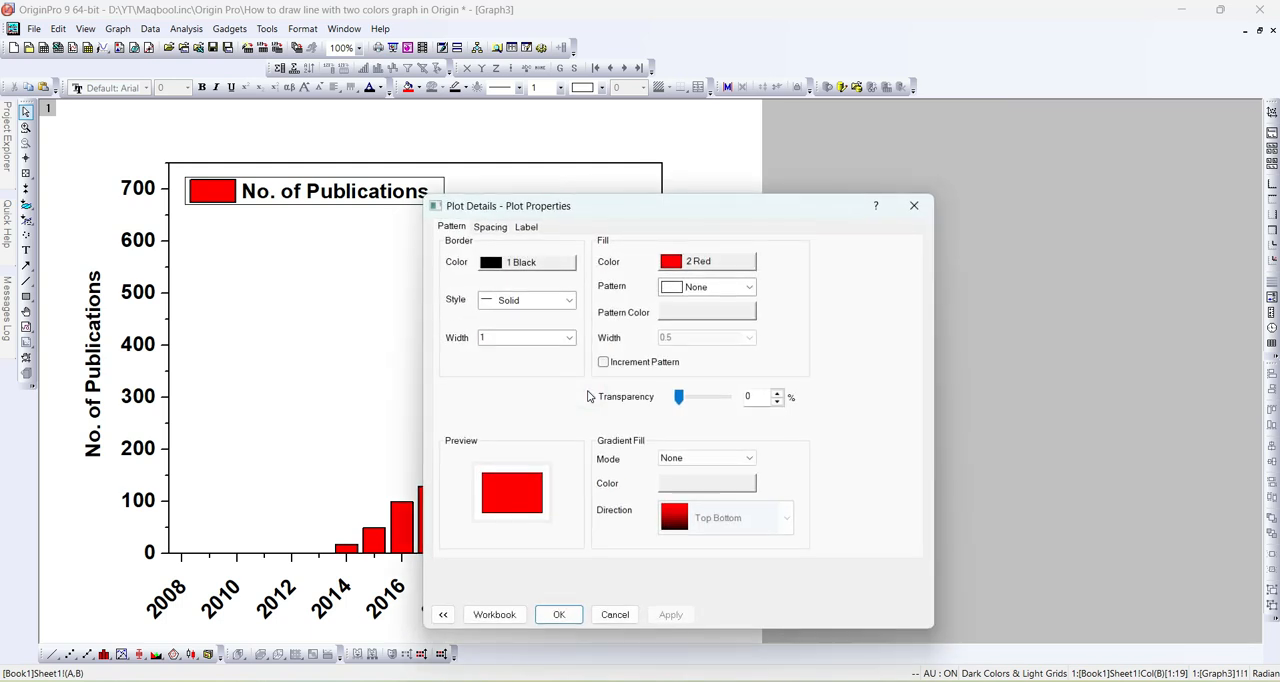
{"action": "left_click_drag", "start_coordinate": [646, 222], "coordinate": [962, 75]}
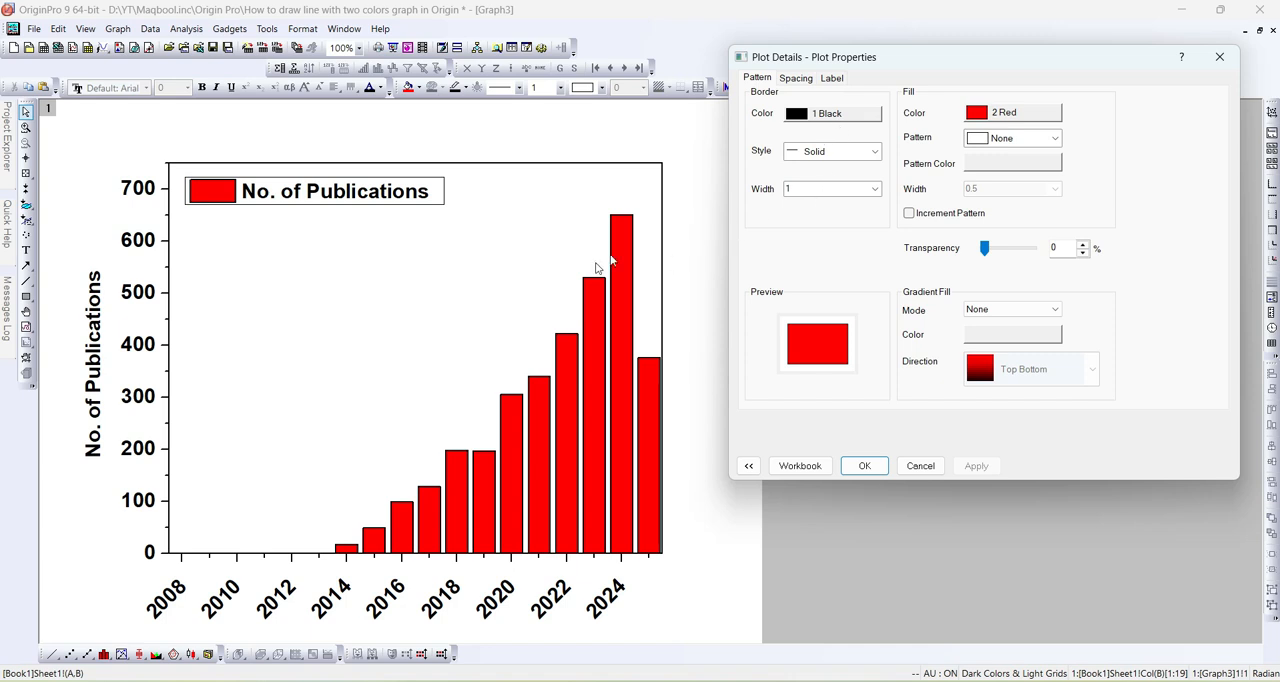
{"action": "left_click", "coordinate": [826, 114]}
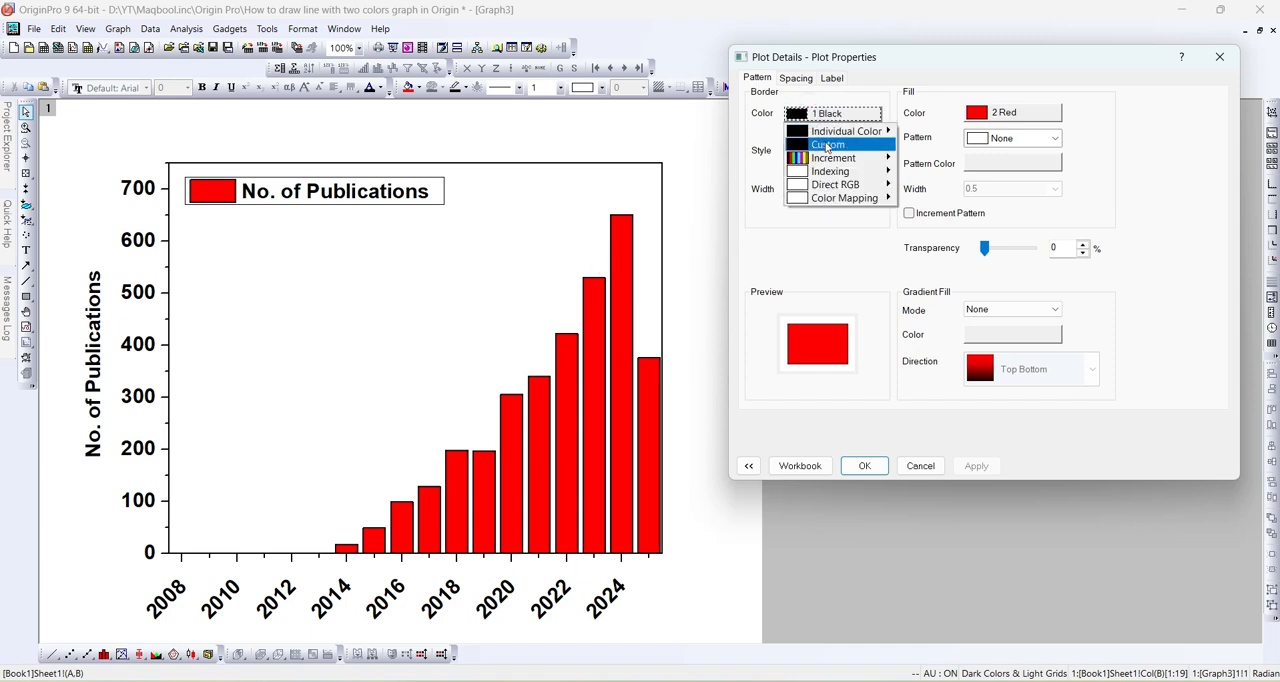
{"action": "mouse_move", "coordinate": [828, 134]}
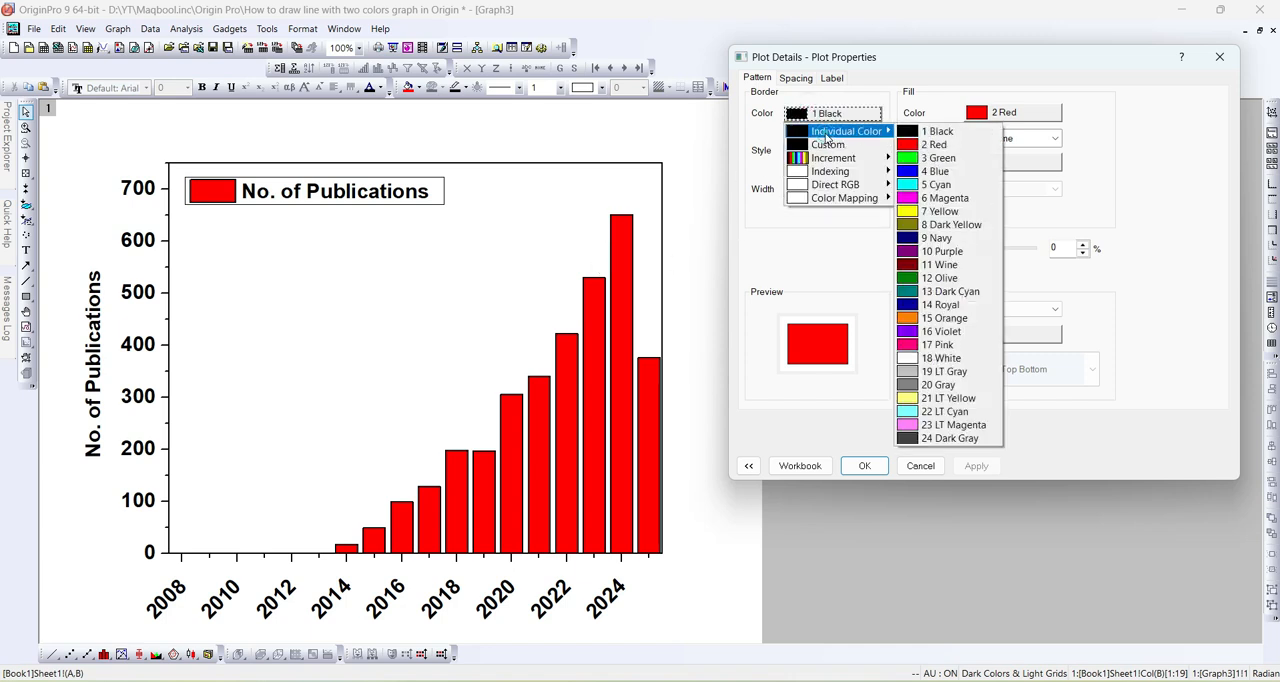
{"action": "left_click", "coordinate": [915, 186]}
{"action": "left_click", "coordinate": [976, 463]}
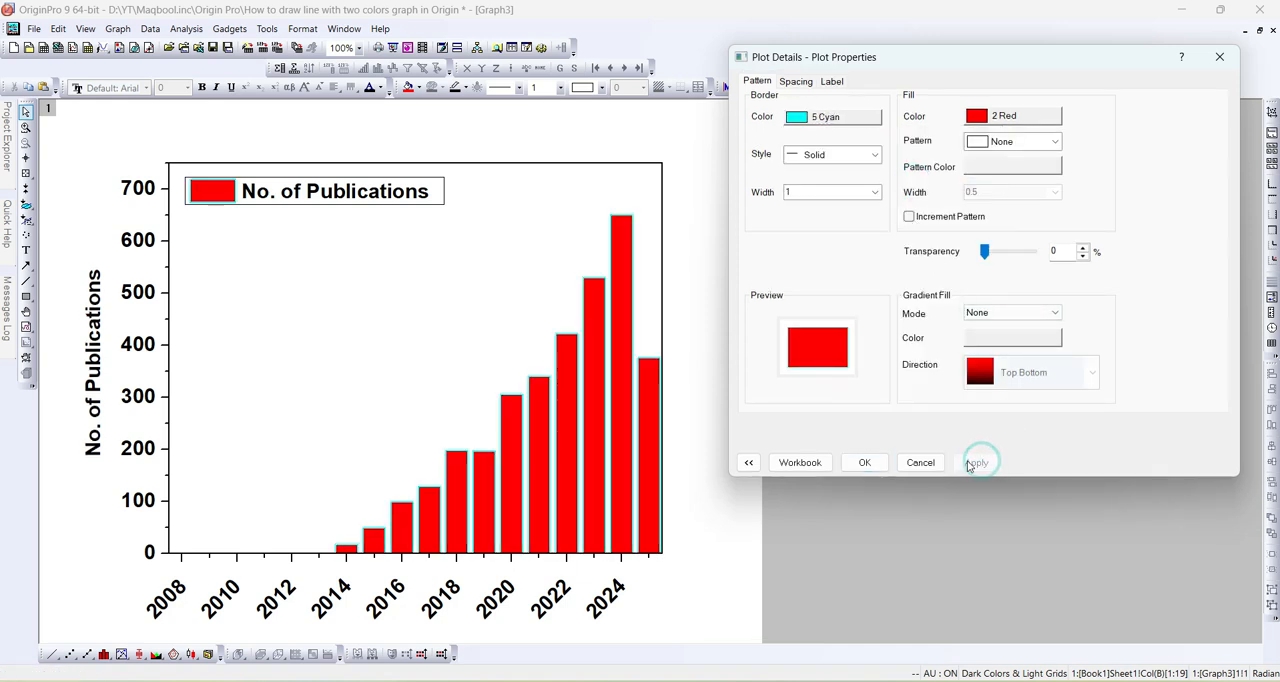
- Try a Dot border style with a width of 3 on the columns
{"action": "left_click", "coordinate": [874, 155]}
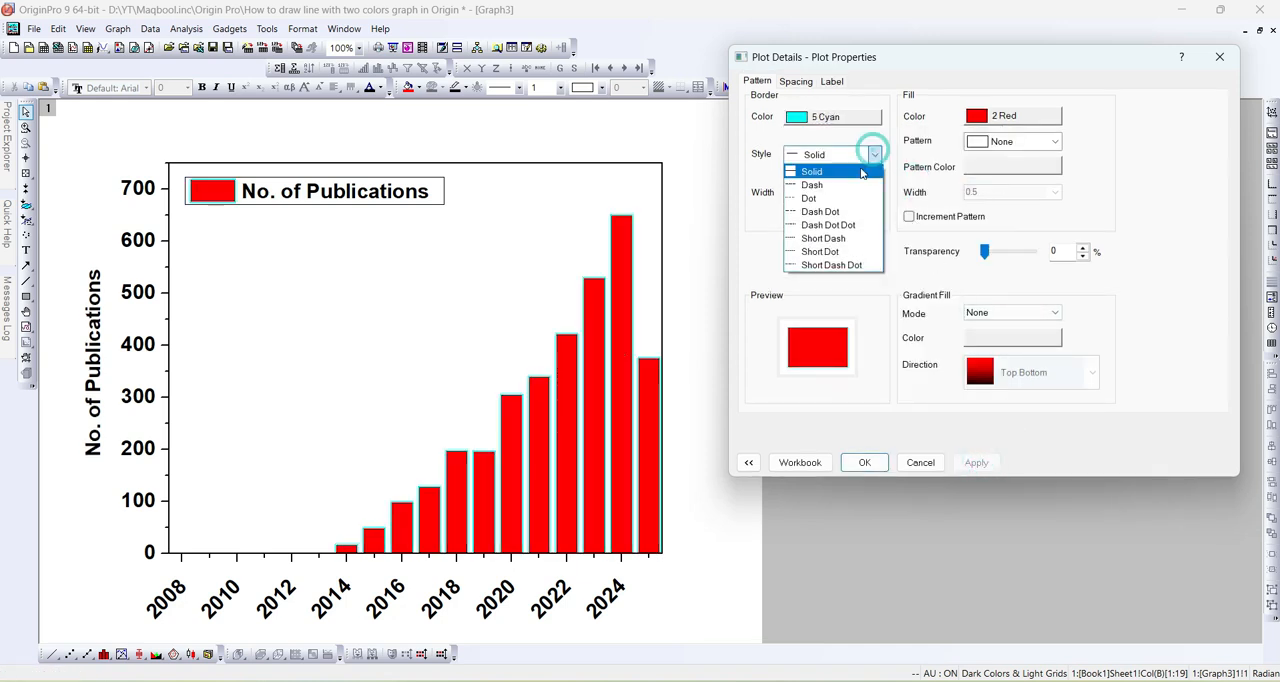
{"action": "left_click", "coordinate": [811, 192]}
{"action": "left_click", "coordinate": [977, 464]}
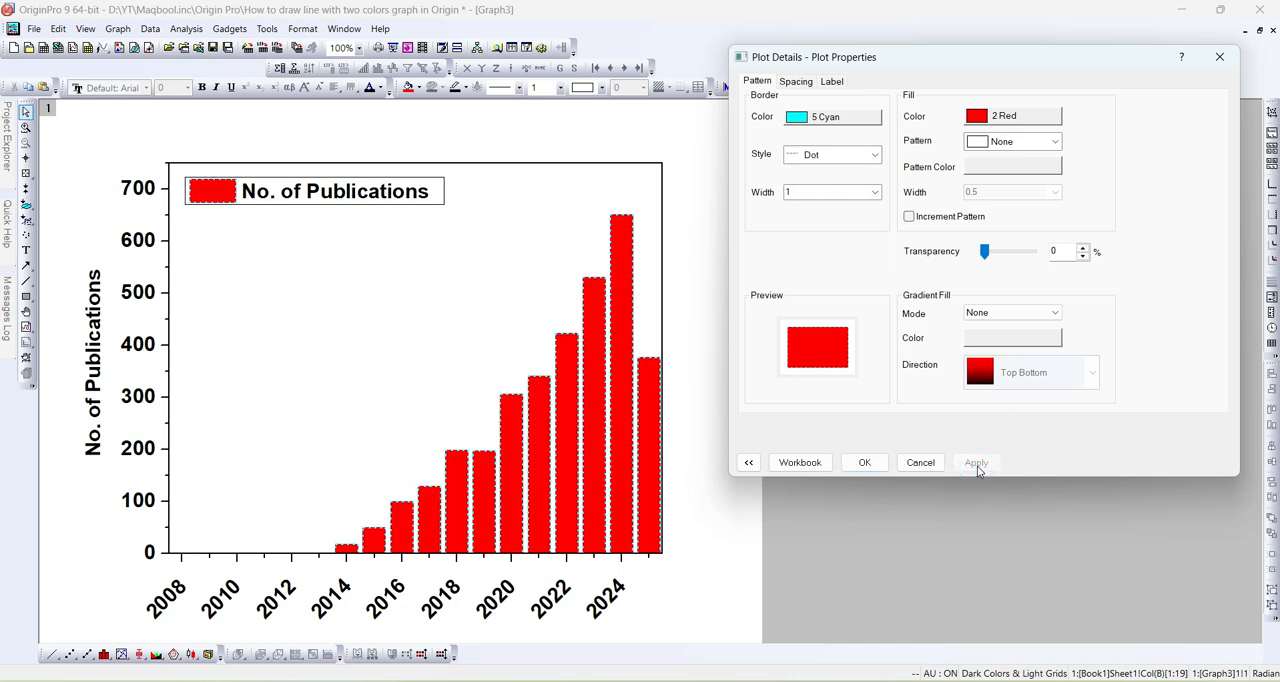
{"action": "left_click", "coordinate": [875, 192]}
{"action": "left_click", "coordinate": [803, 256]}
{"action": "left_click", "coordinate": [976, 463]}
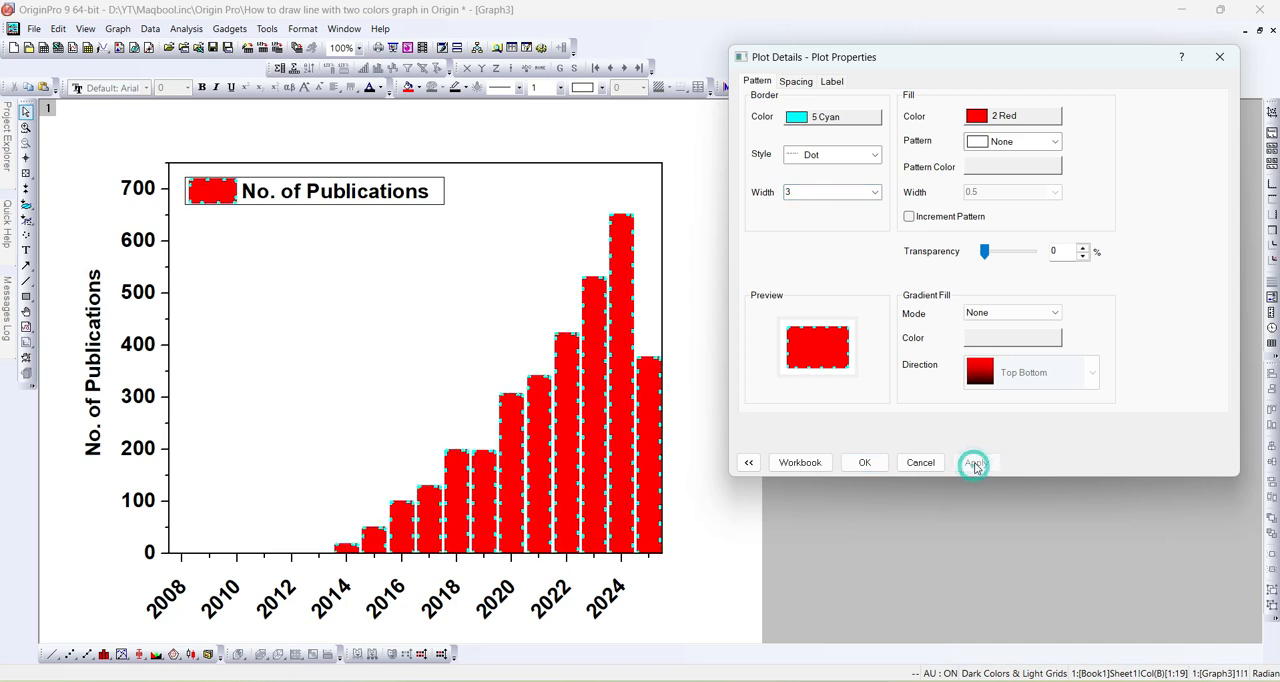
- Set the column border style to Dash and its width to 1.5, and apply both
{"action": "left_click", "coordinate": [868, 157]}
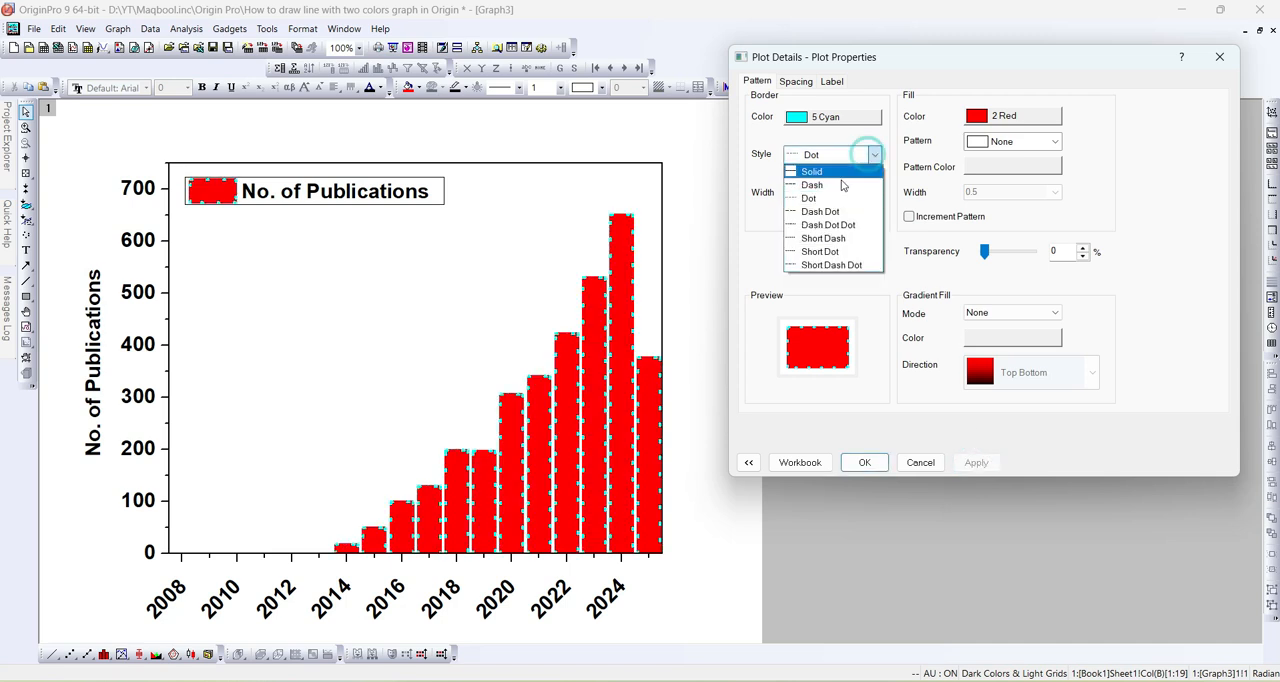
{"action": "left_click", "coordinate": [818, 183]}
{"action": "left_click", "coordinate": [976, 462]}
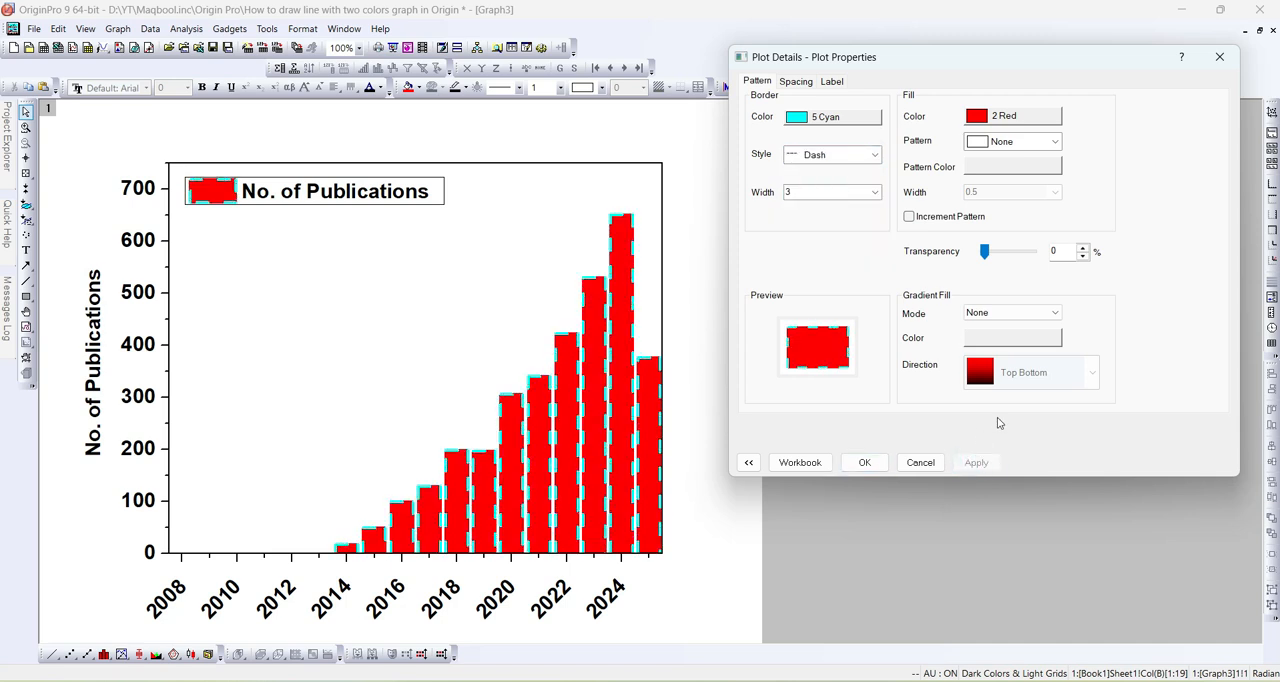
{"action": "left_click", "coordinate": [866, 157]}
{"action": "left_click", "coordinate": [868, 157]}
{"action": "left_click", "coordinate": [876, 192]}
{"action": "left_click", "coordinate": [820, 240]}
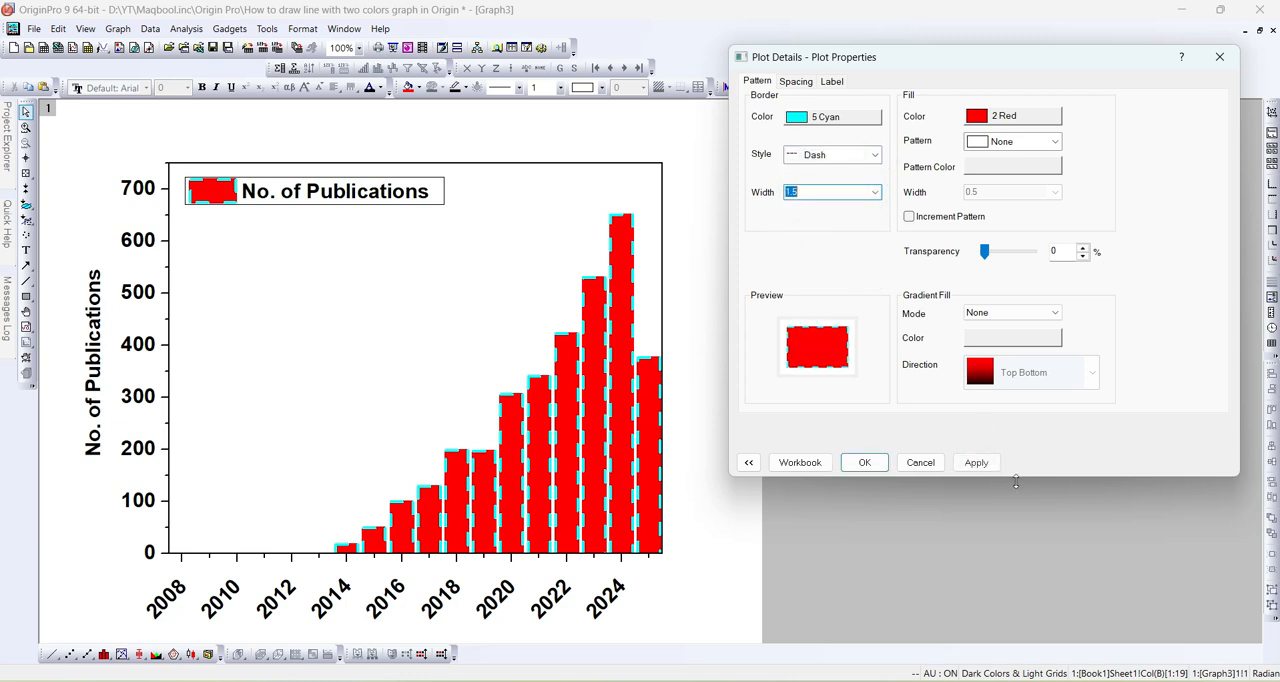
{"action": "left_click", "coordinate": [976, 462]}
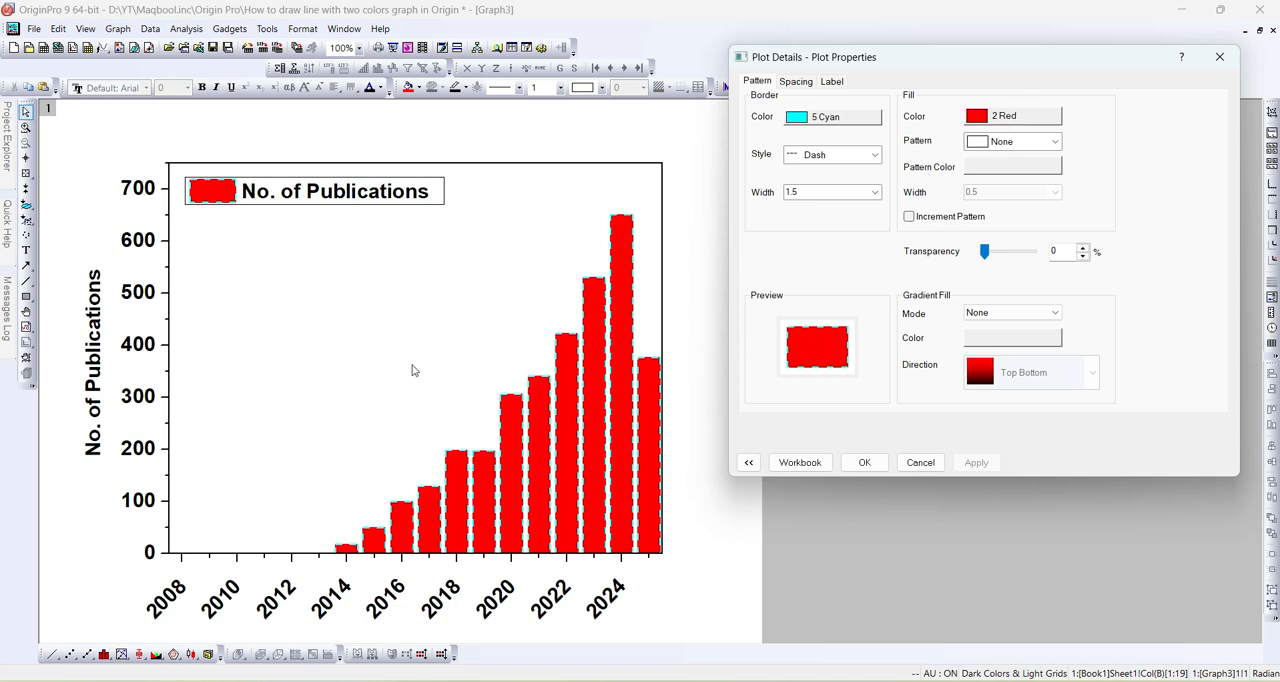
- Try a dense diagonal fill pattern and a sparse diagonal crosshatch pattern on the columns
{"action": "left_click", "coordinate": [1055, 143]}
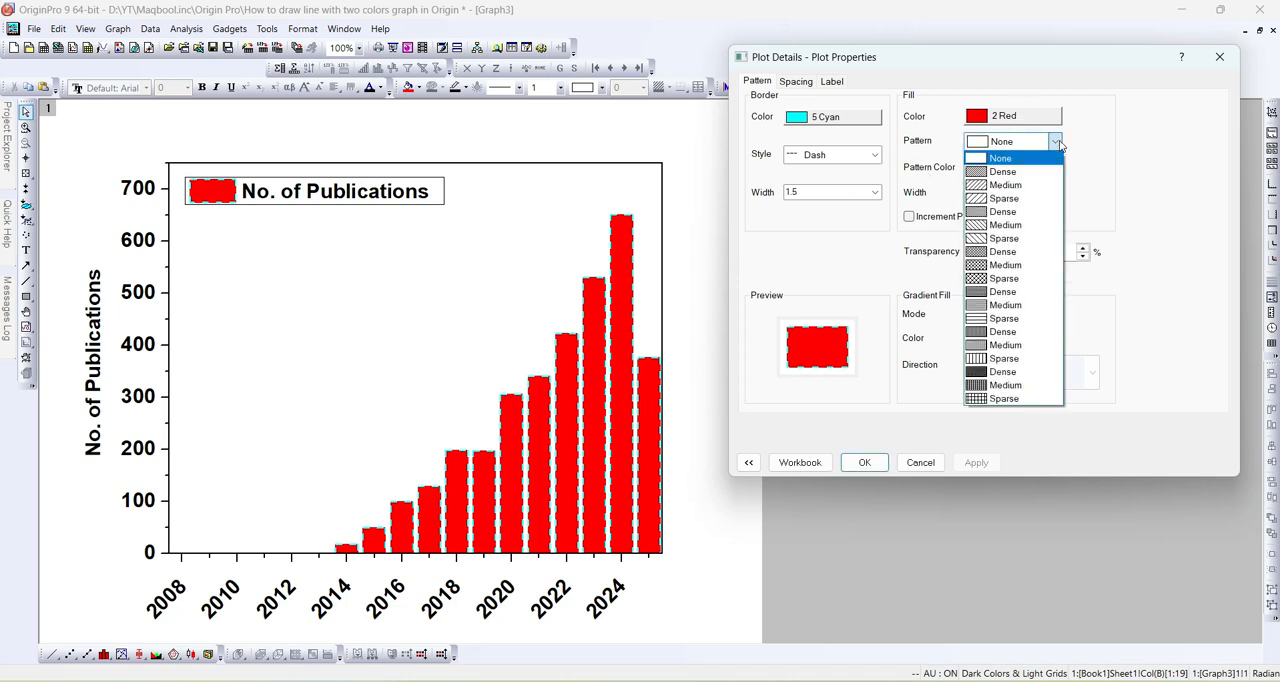
{"action": "left_click", "coordinate": [1018, 171]}
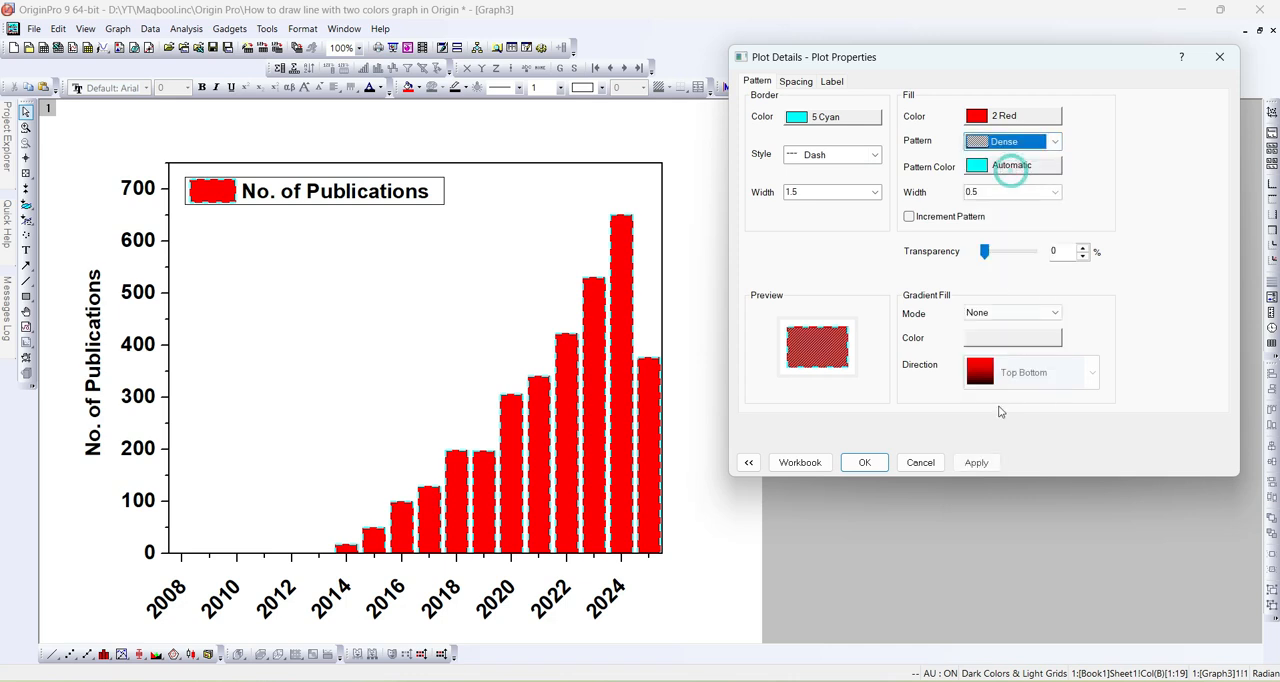
{"action": "left_click", "coordinate": [976, 463]}
{"action": "left_click", "coordinate": [1055, 145]}
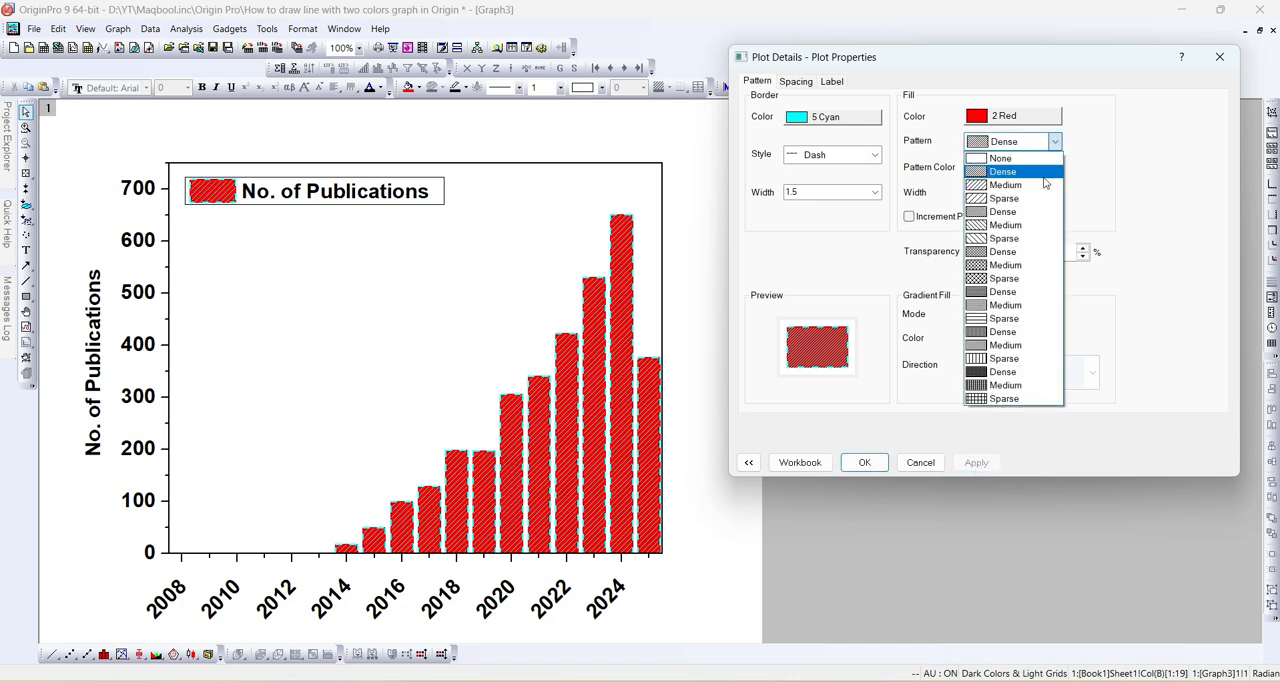
{"action": "left_click", "coordinate": [998, 279]}
{"action": "left_click", "coordinate": [976, 462]}
- Apply the Sparse square grid fill pattern to the columns
{"action": "left_click", "coordinate": [1054, 143]}
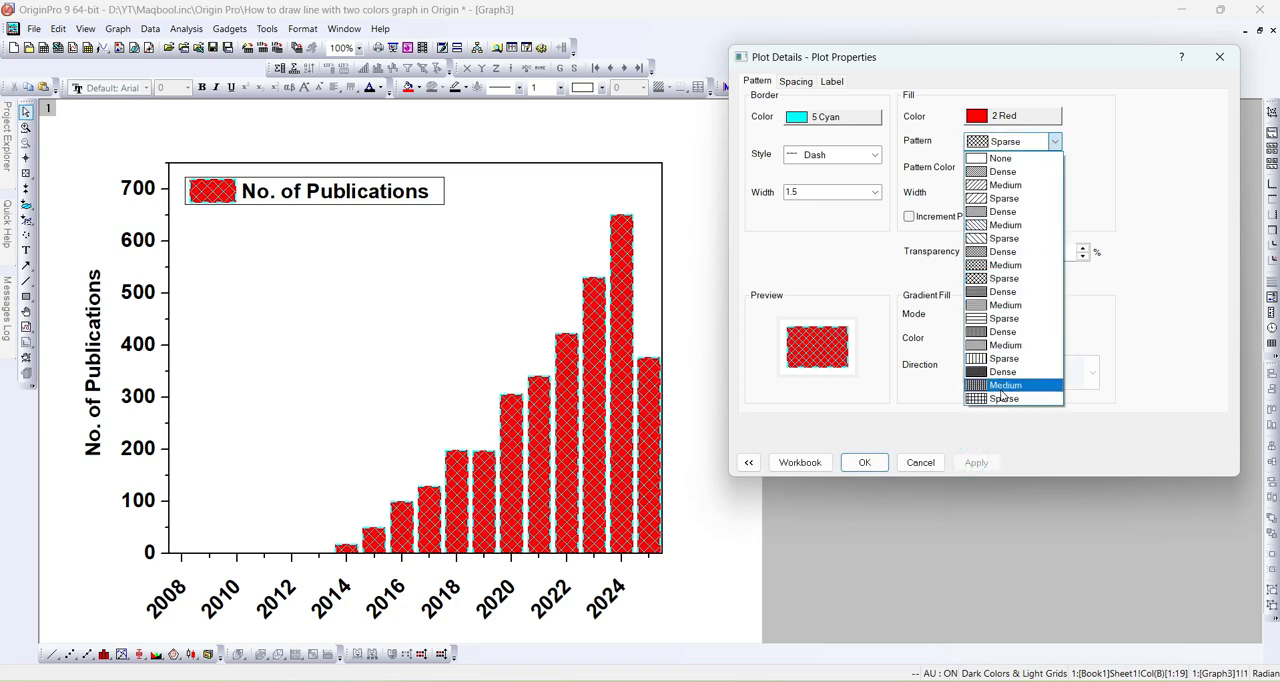
{"action": "left_click", "coordinate": [1003, 398]}
{"action": "left_click", "coordinate": [976, 462]}
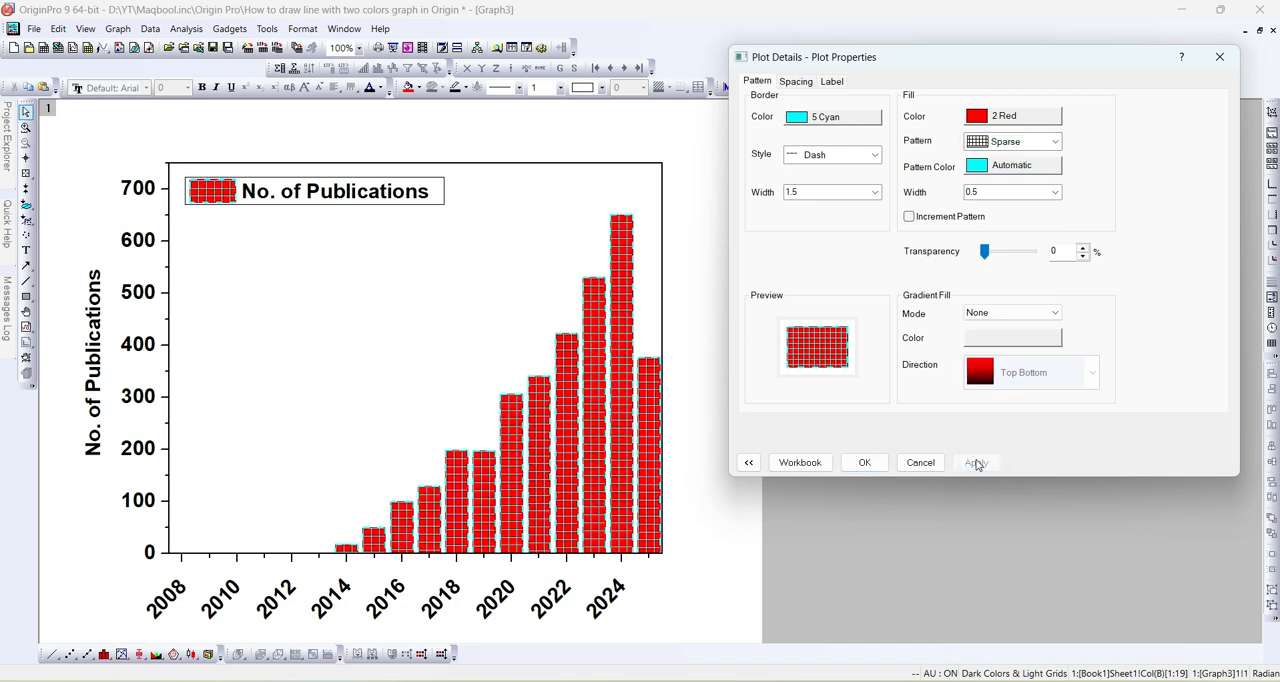
- Set the fill pattern's color to 18 White and its line width to 2, applying each
{"action": "left_click", "coordinate": [1020, 166]}
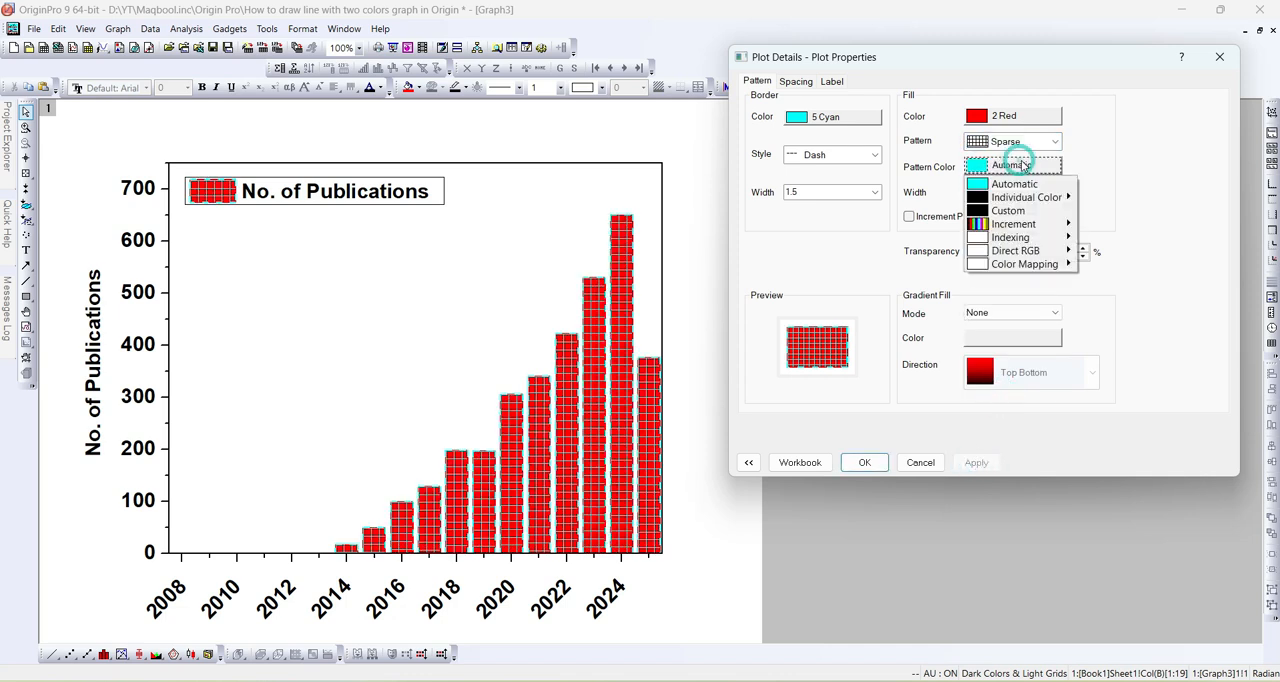
{"action": "mouse_move", "coordinate": [1025, 199]}
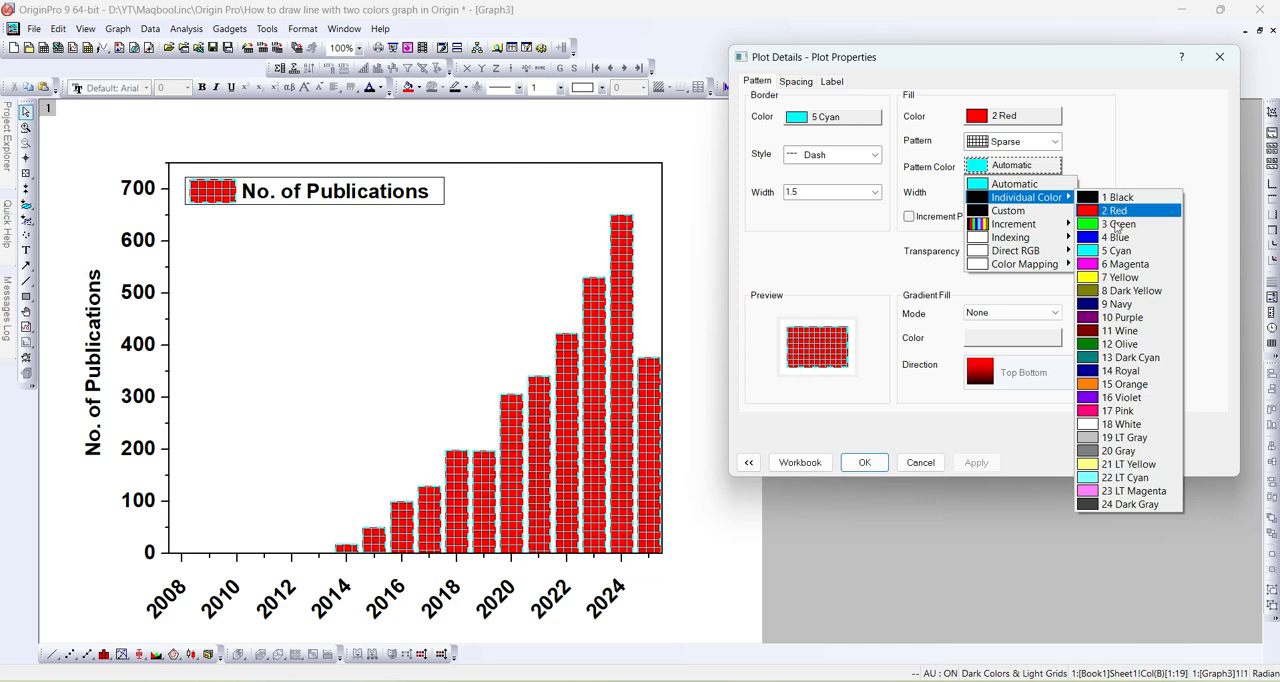
{"action": "left_click", "coordinate": [1120, 424]}
{"action": "left_click", "coordinate": [978, 464]}
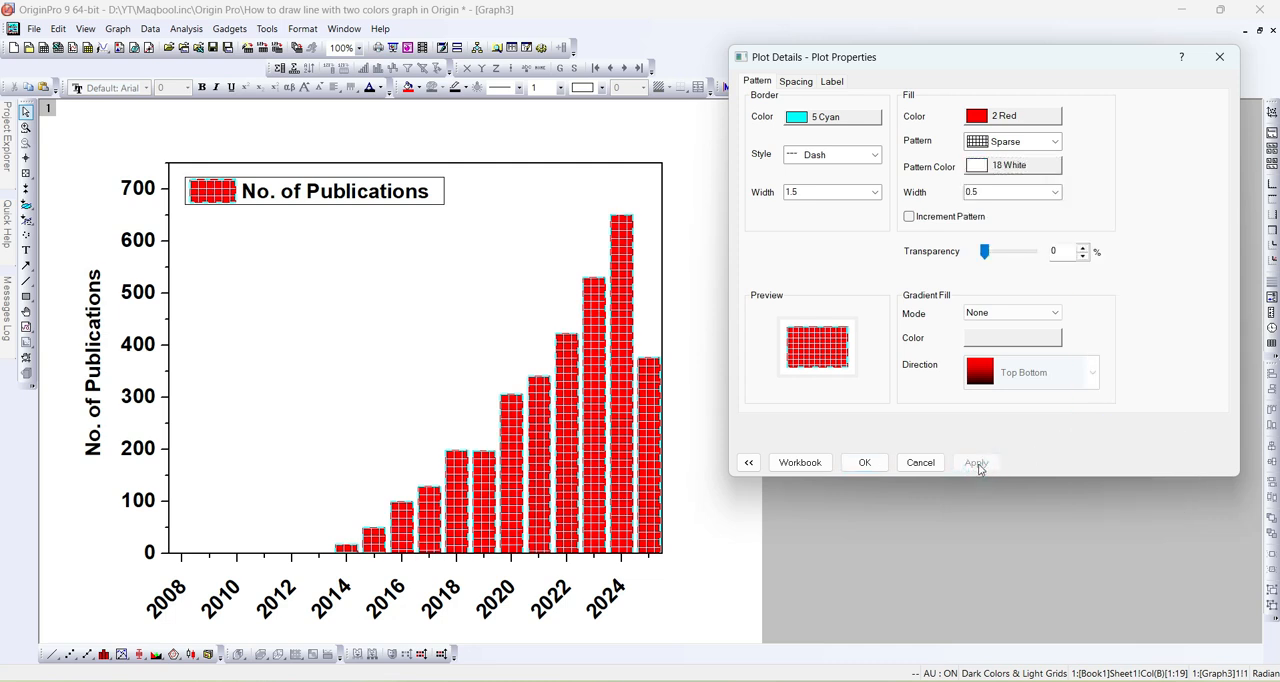
{"action": "left_click", "coordinate": [1057, 193]}
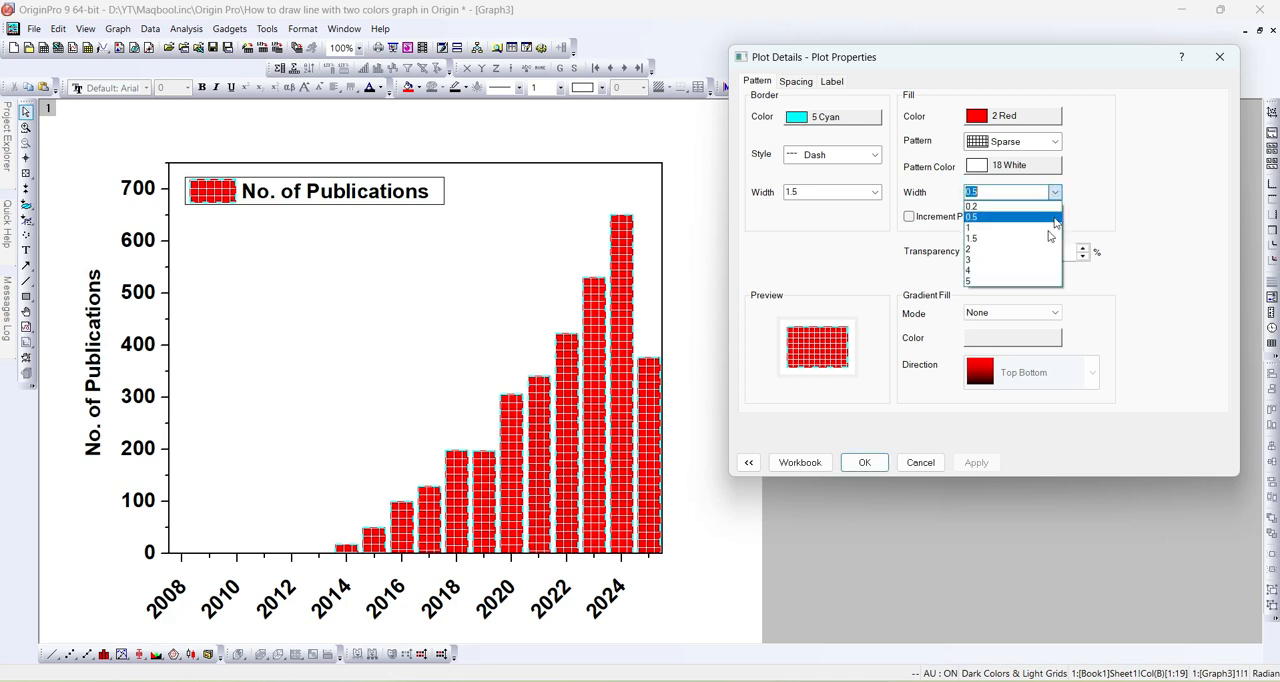
{"action": "left_click", "coordinate": [981, 250]}
{"action": "left_click", "coordinate": [978, 463]}
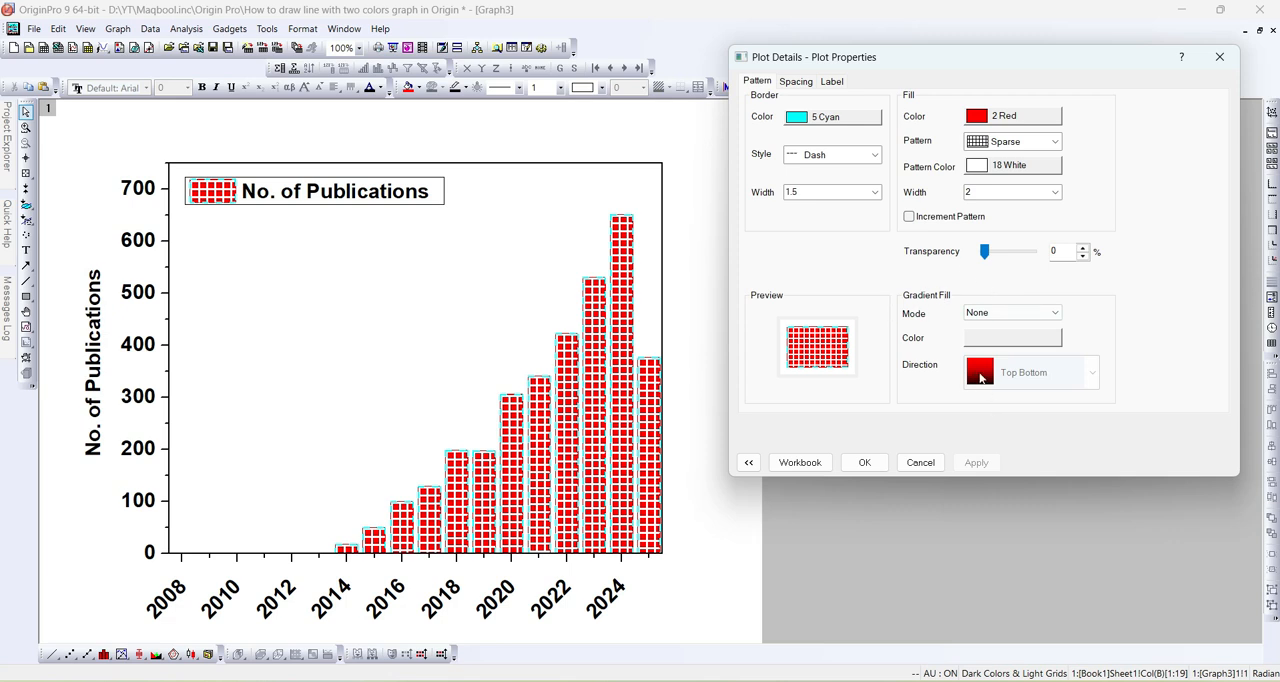
- Apply a Two Colors gradient fill to the columns with 5 Cyan as the second color
{"action": "left_click", "coordinate": [1055, 313]}
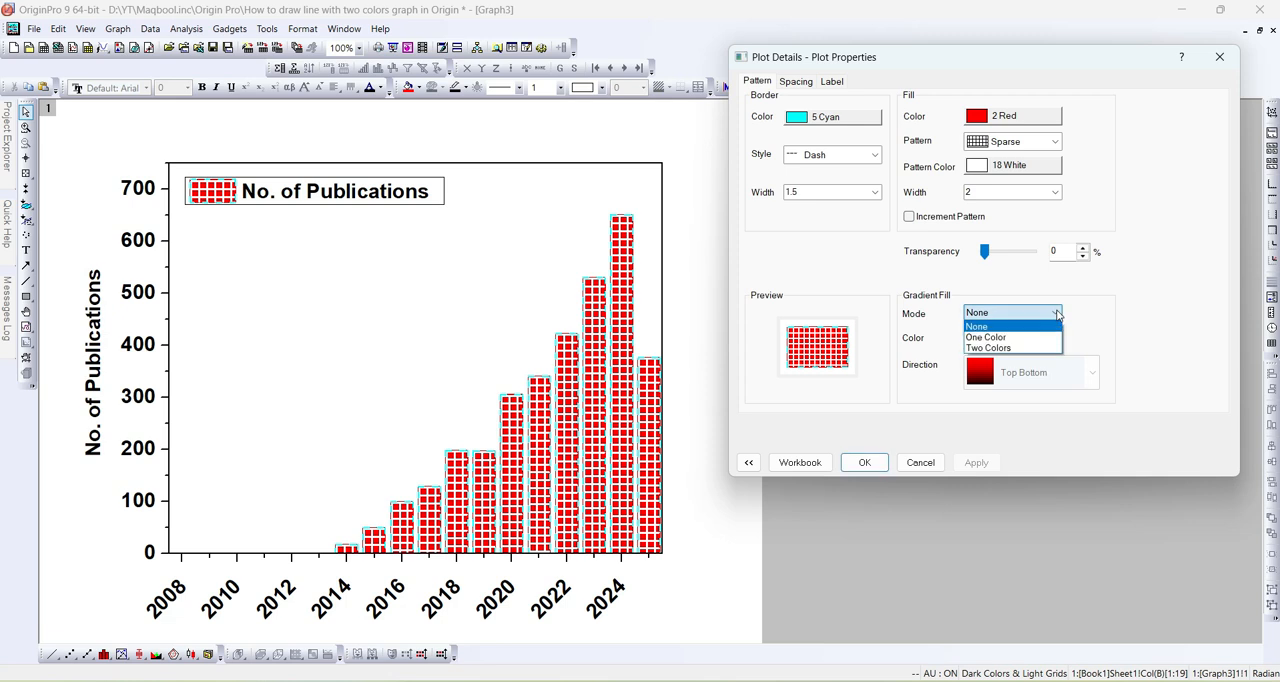
{"action": "left_click", "coordinate": [989, 348]}
{"action": "left_click", "coordinate": [980, 461]}
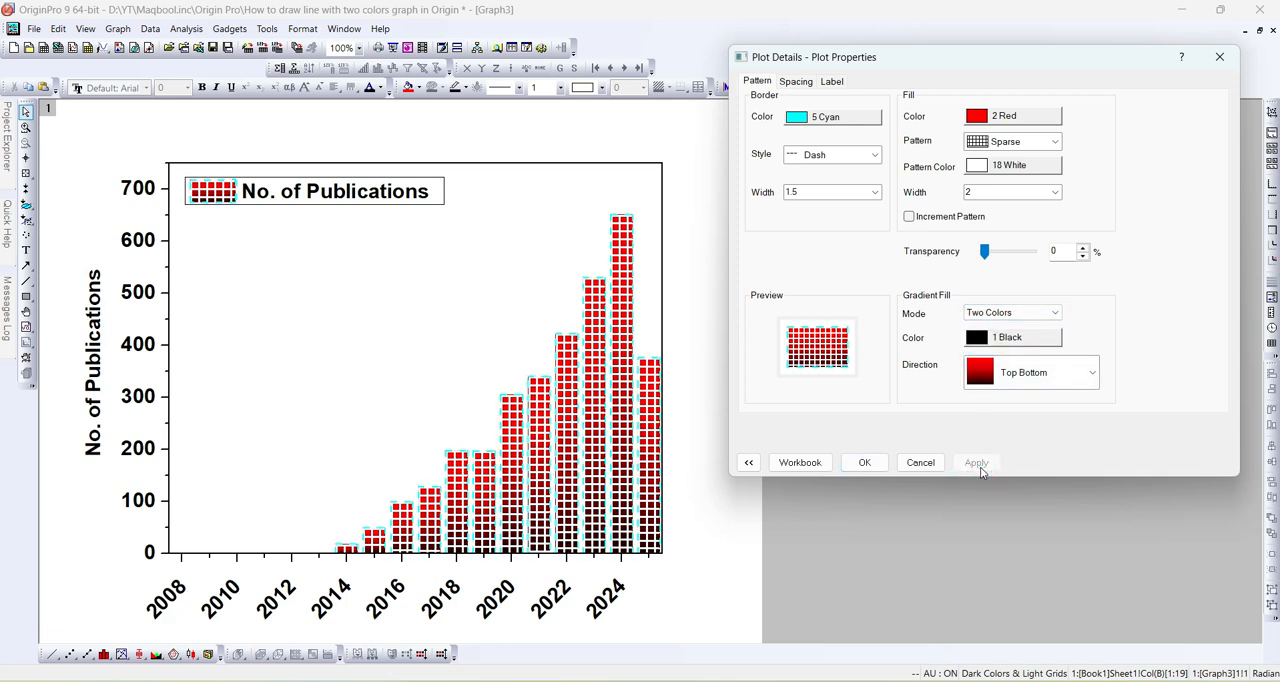
{"action": "left_click", "coordinate": [1003, 337]}
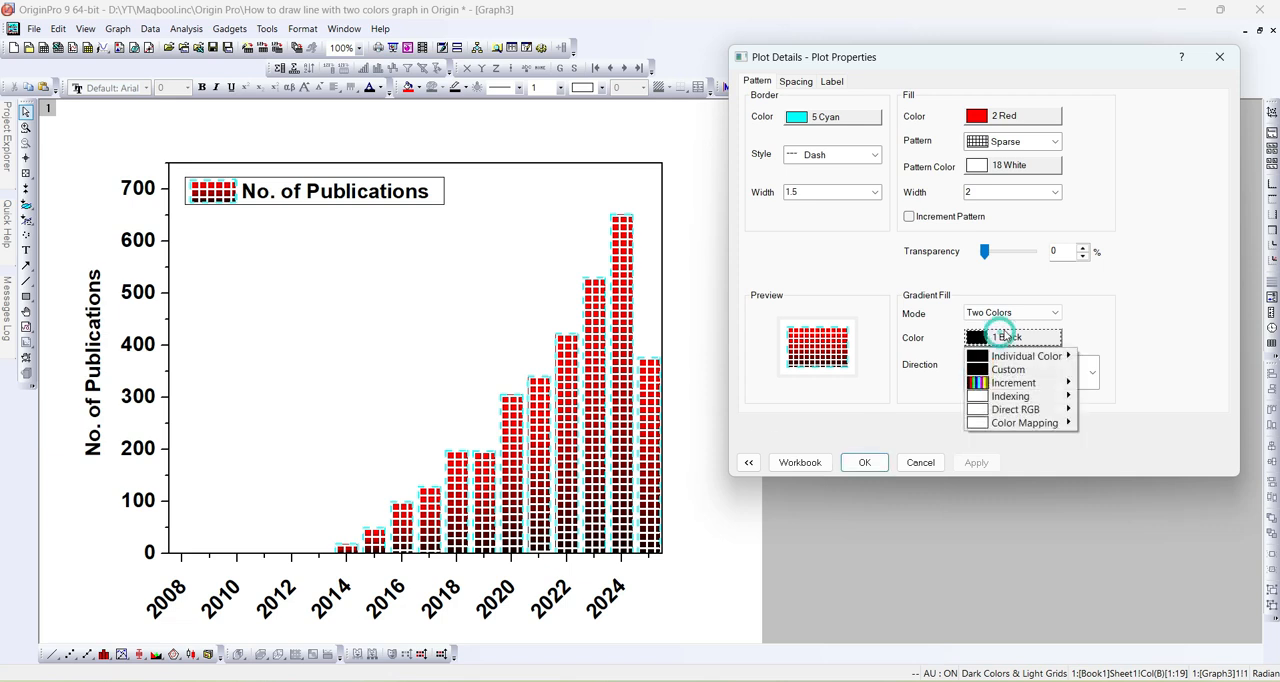
{"action": "mouse_move", "coordinate": [1030, 356]}
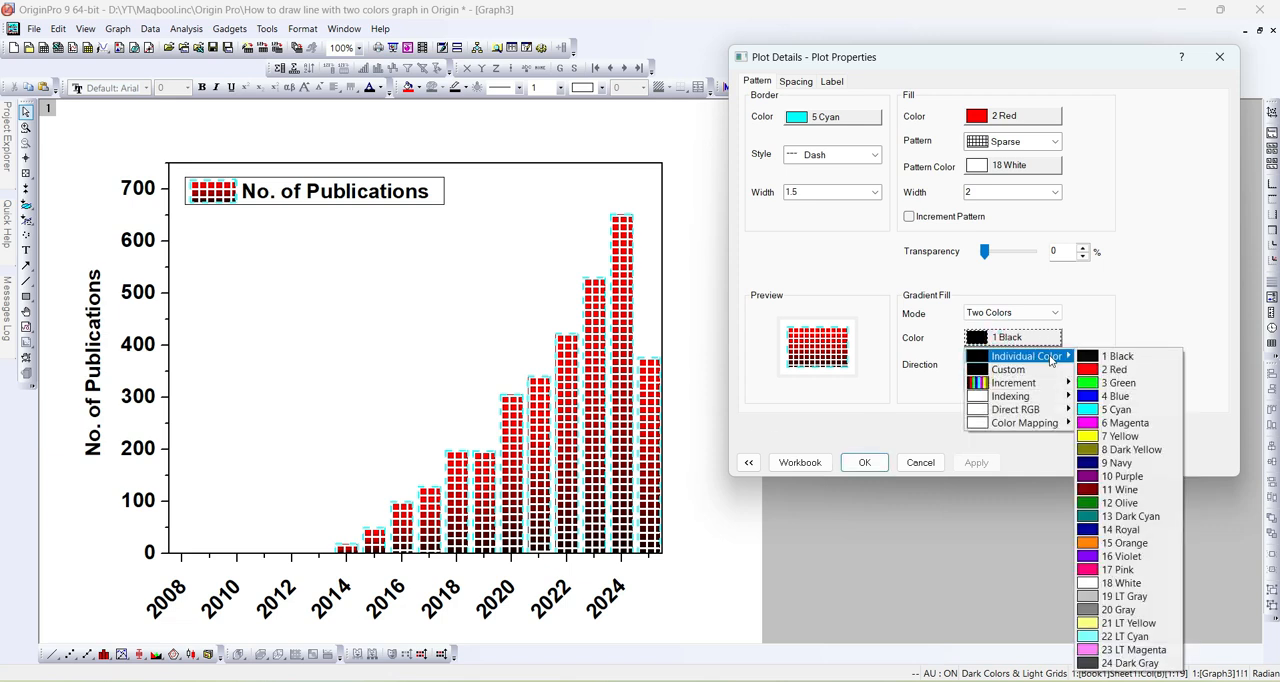
{"action": "left_click", "coordinate": [1105, 410]}
{"action": "left_click", "coordinate": [980, 463]}
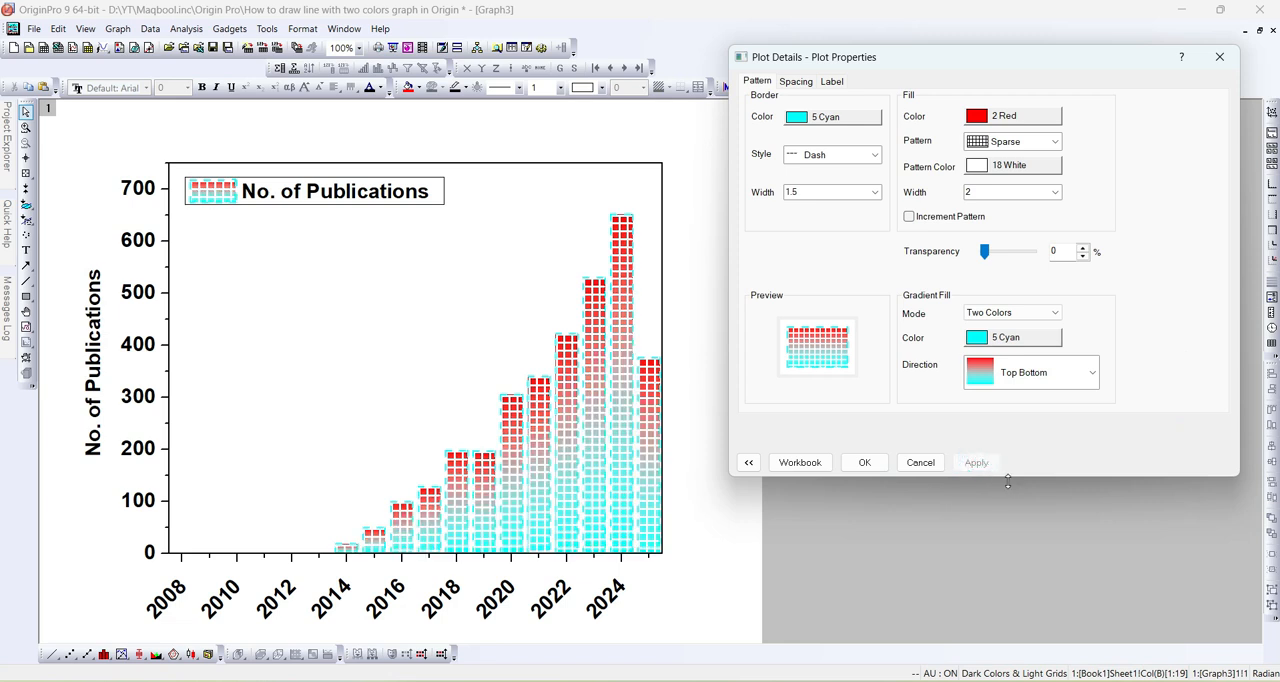
- Change the gradient fill direction of the columns to Bottom Top and apply it
{"action": "left_click", "coordinate": [1034, 392]}
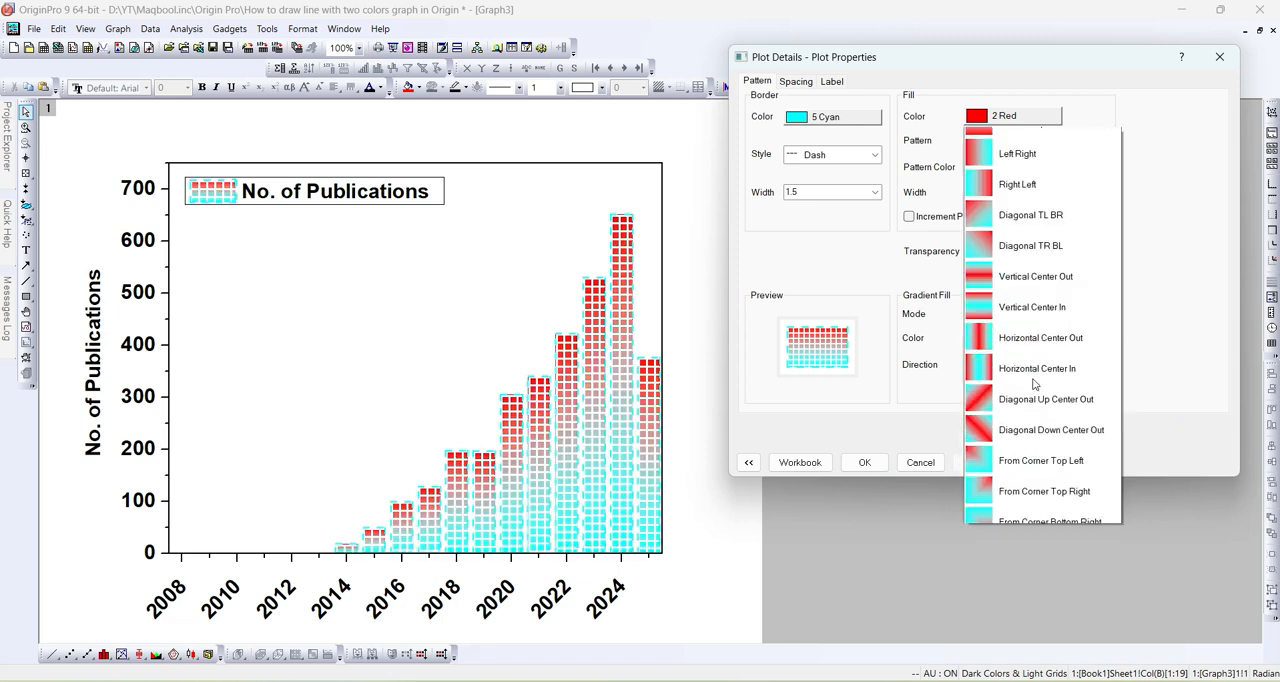
{"action": "left_click", "coordinate": [1052, 47]}
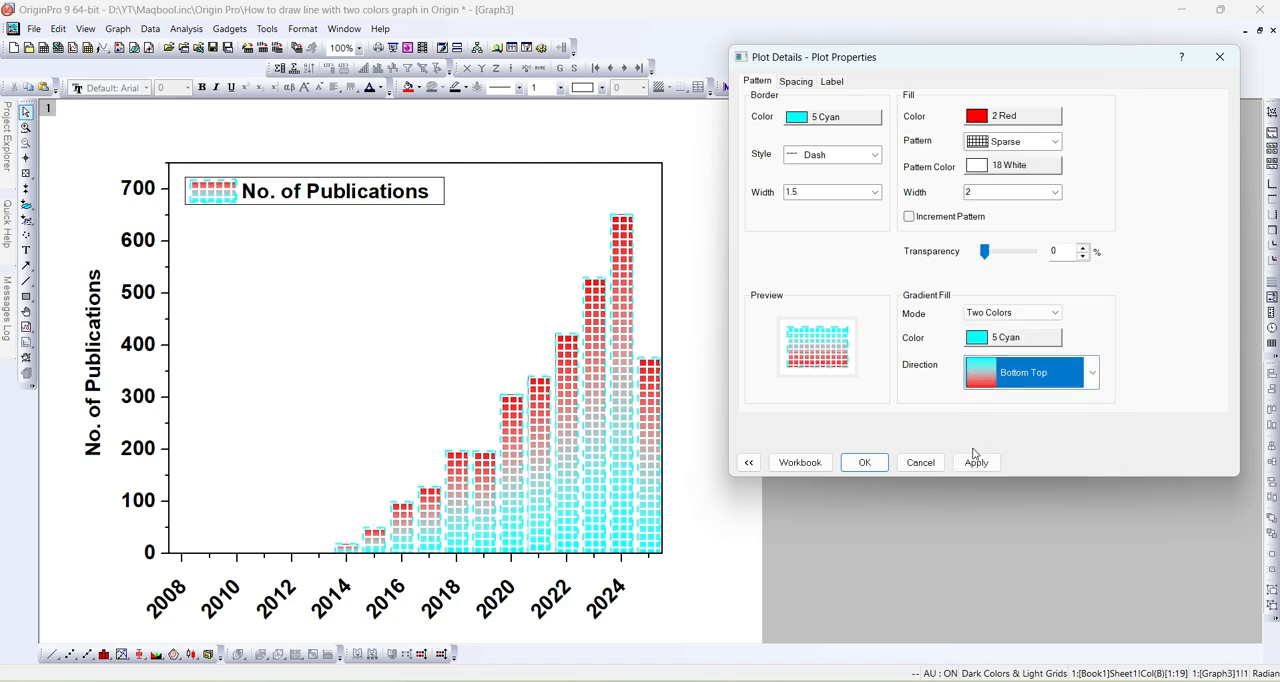
{"action": "left_click", "coordinate": [975, 462]}
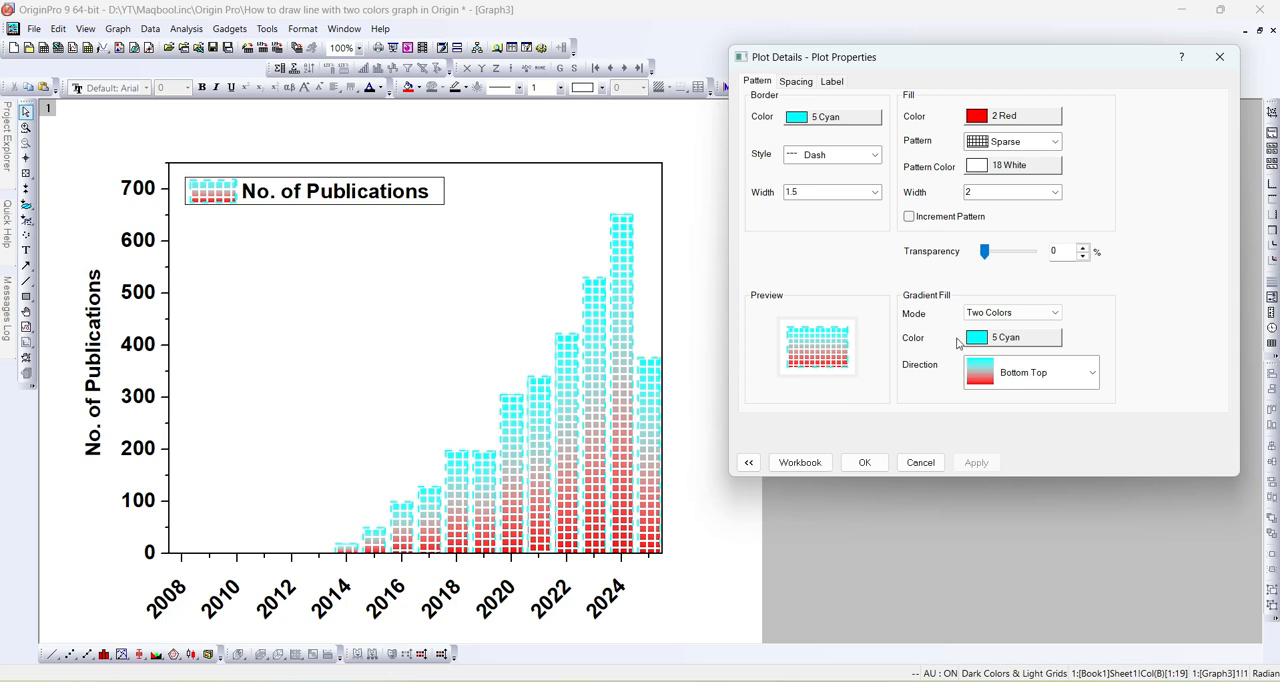
- Set the line width of the columns' fill pattern to 1.5 and apply it
{"action": "left_click", "coordinate": [1050, 196]}
{"action": "left_click", "coordinate": [985, 244]}
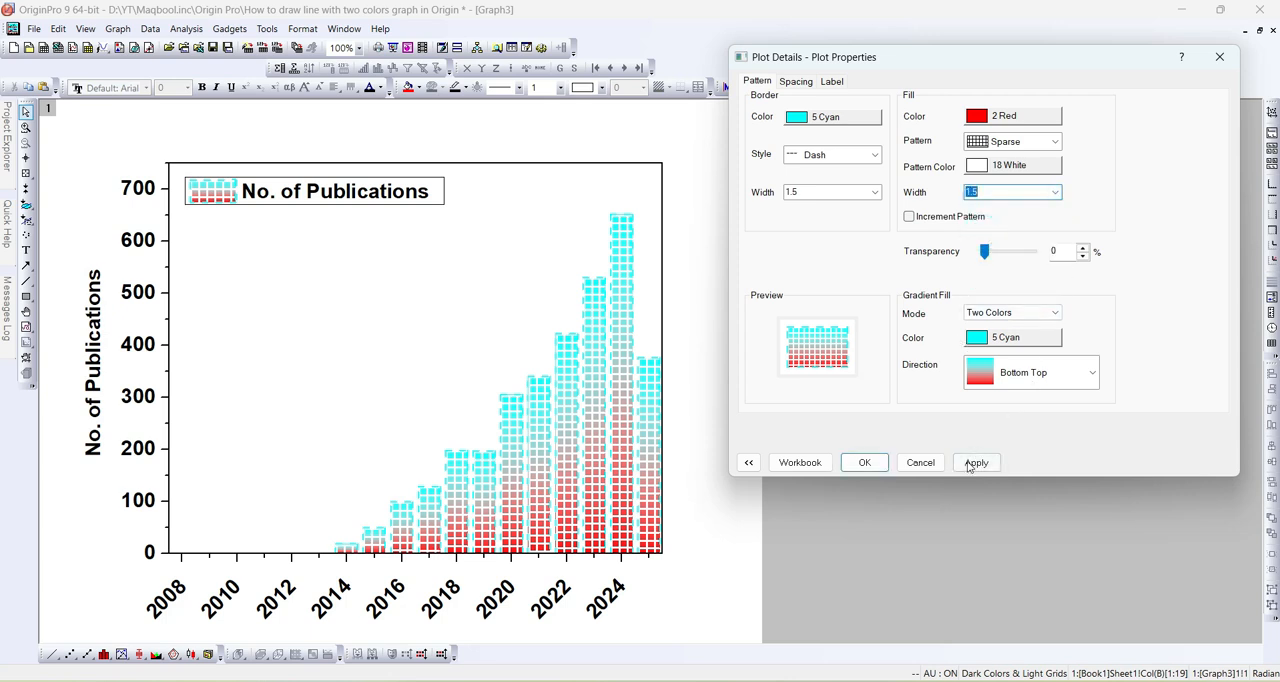
{"action": "left_click", "coordinate": [973, 463]}
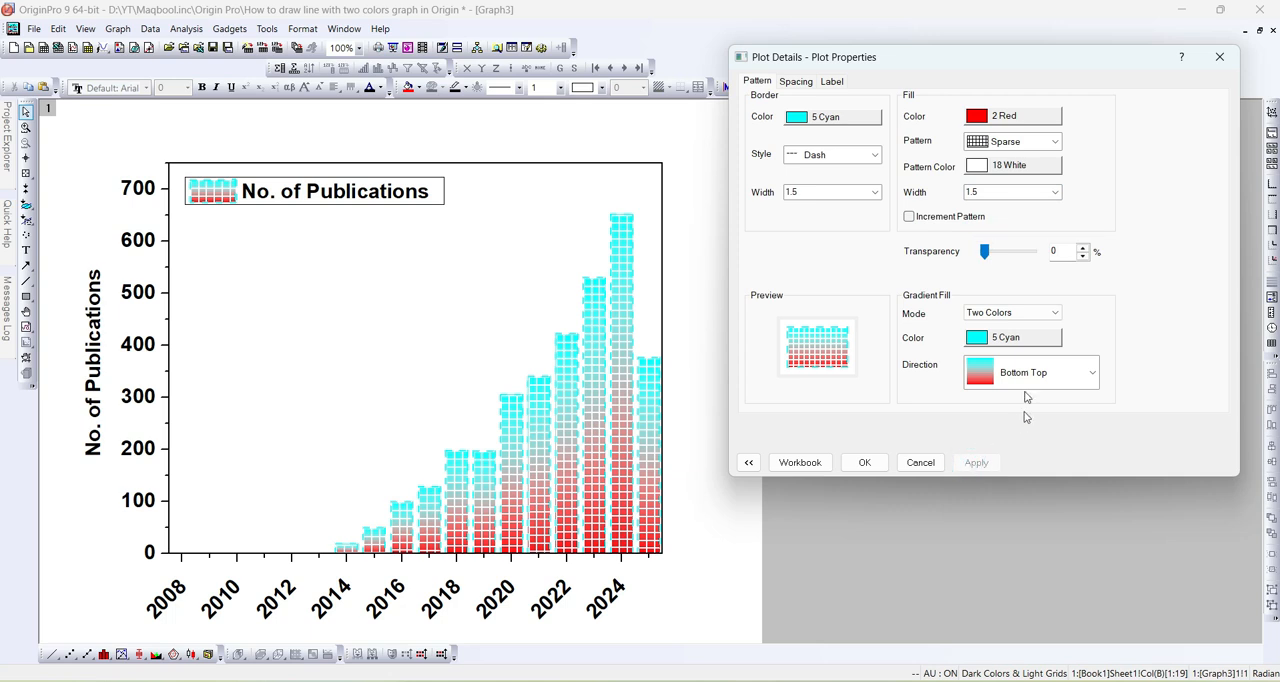
{"action": "mouse_move", "coordinate": [985, 251]}
{"action": "left_mouse_down"}
{"action": "mouse_move", "coordinate": [1036, 259]}
{"action": "mouse_move", "coordinate": [985, 255]}
{"action": "left_mouse_up"}
- Try the From Corner Top Left gradient fill direction on the columns
{"action": "left_click", "coordinate": [1020, 380]}
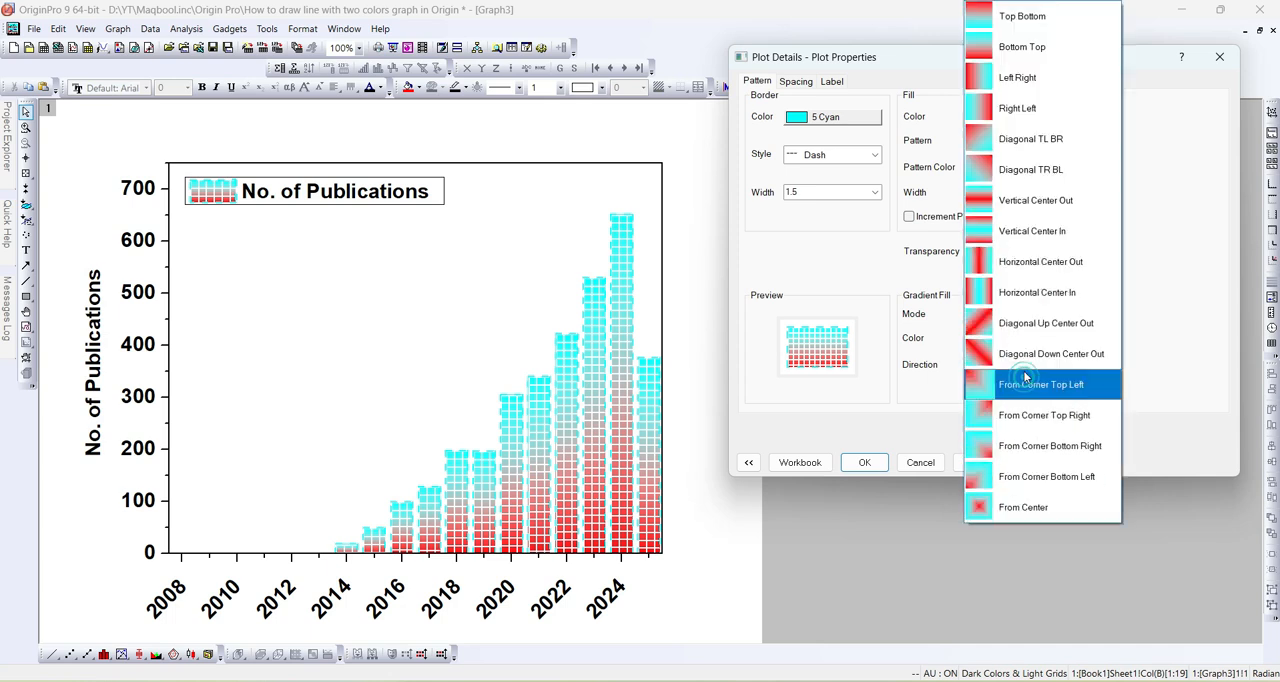
{"action": "left_click", "coordinate": [1010, 396]}
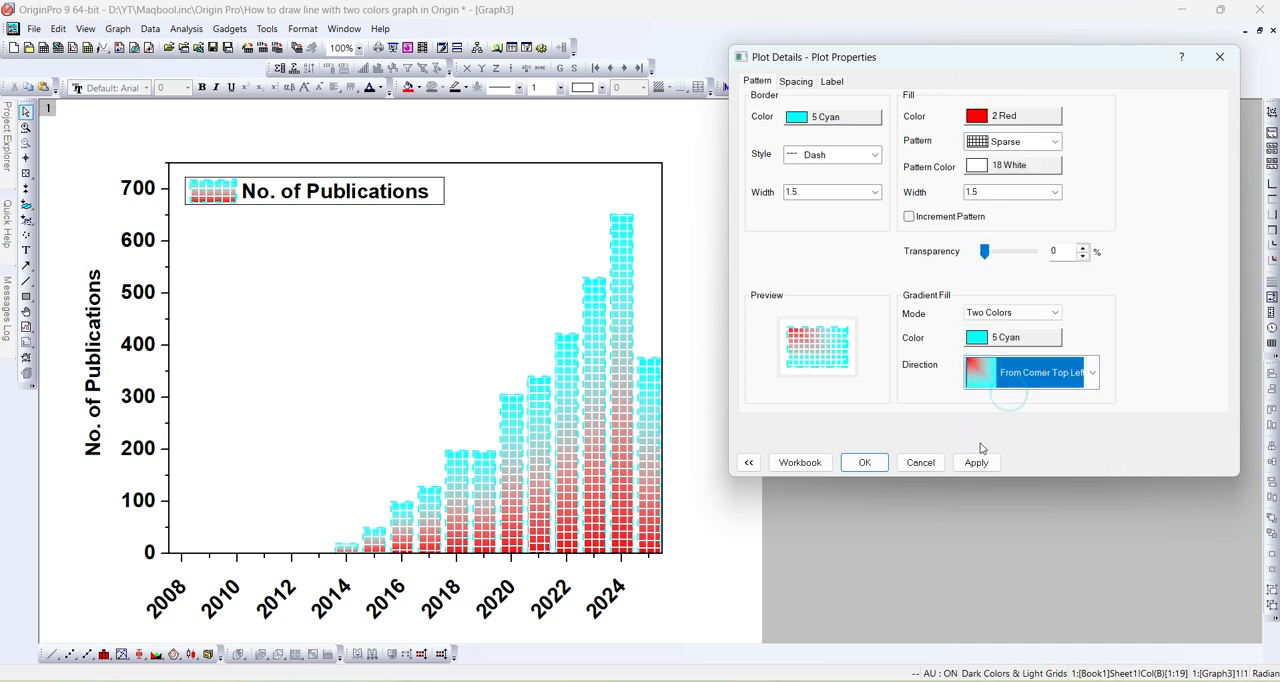
{"action": "left_click", "coordinate": [974, 463]}
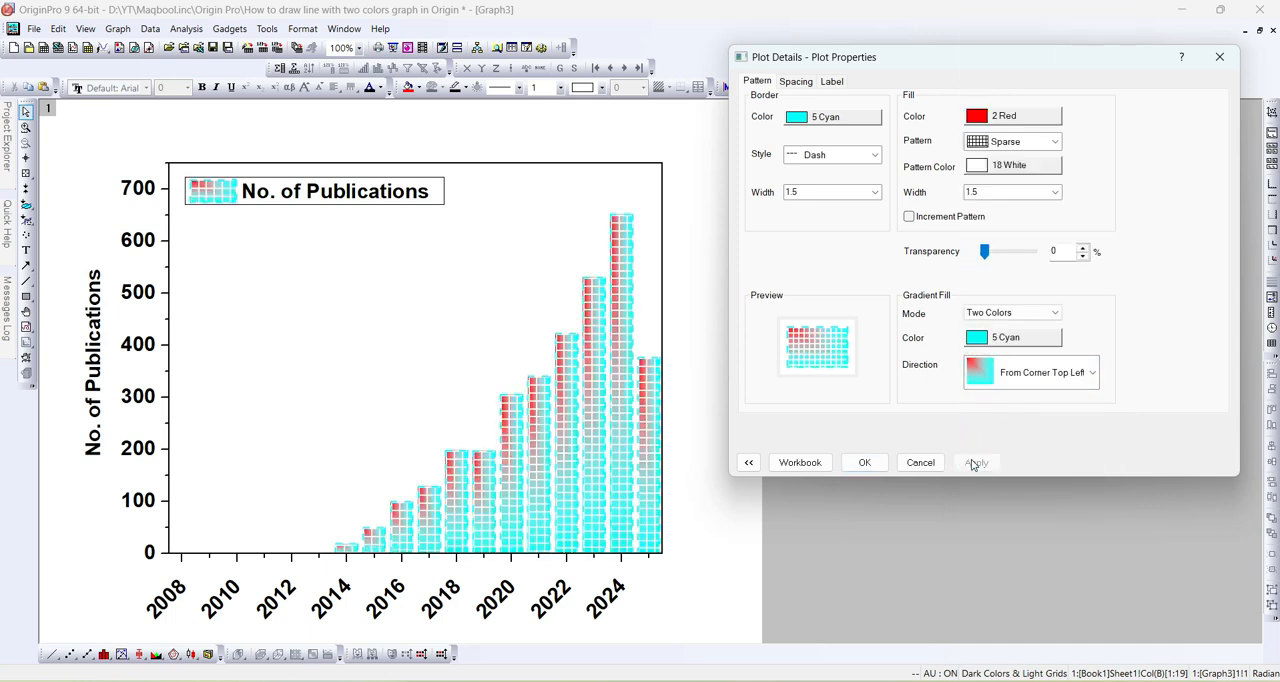
- Set the columns' gradient fill direction back to Bottom Top and apply it
{"action": "left_click", "coordinate": [1032, 371]}
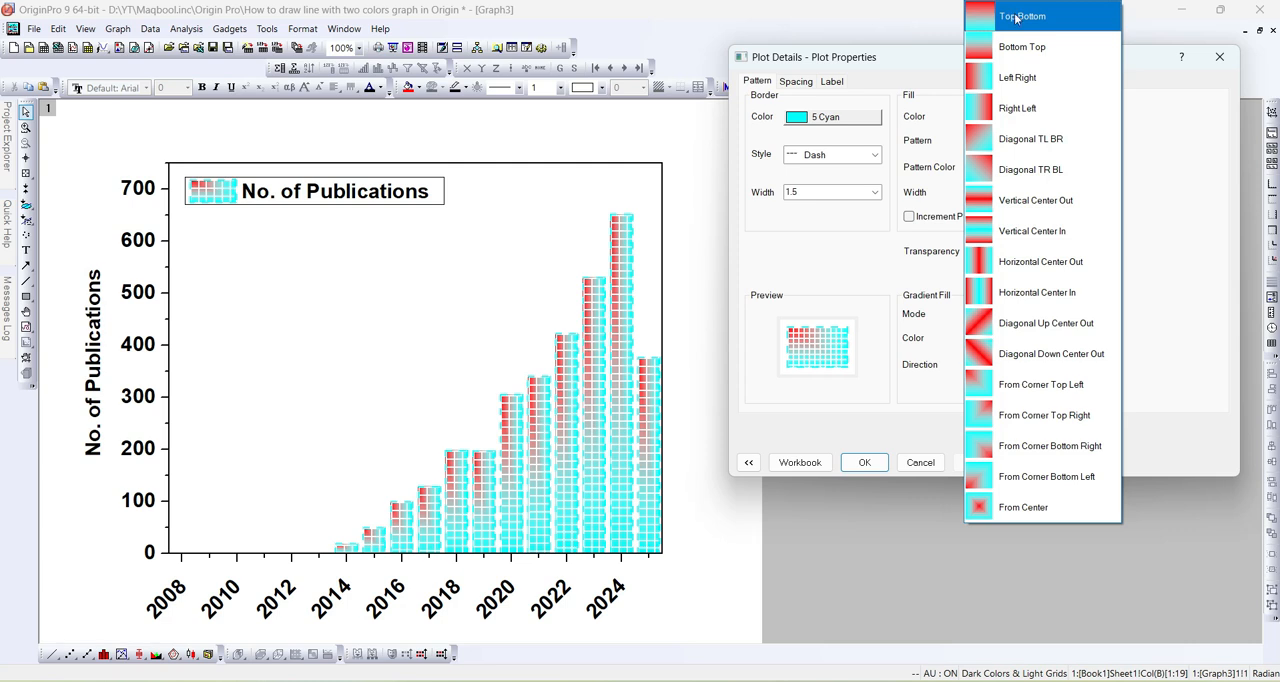
{"action": "left_click", "coordinate": [1024, 44]}
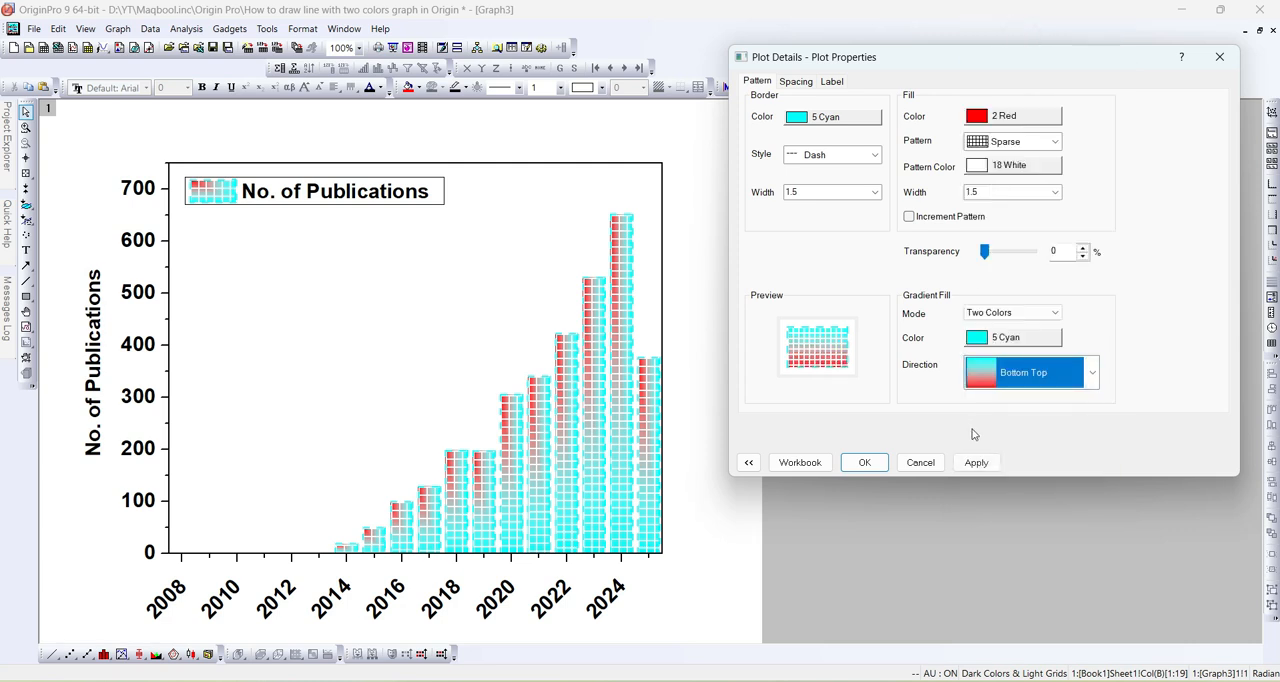
{"action": "left_click", "coordinate": [976, 461]}
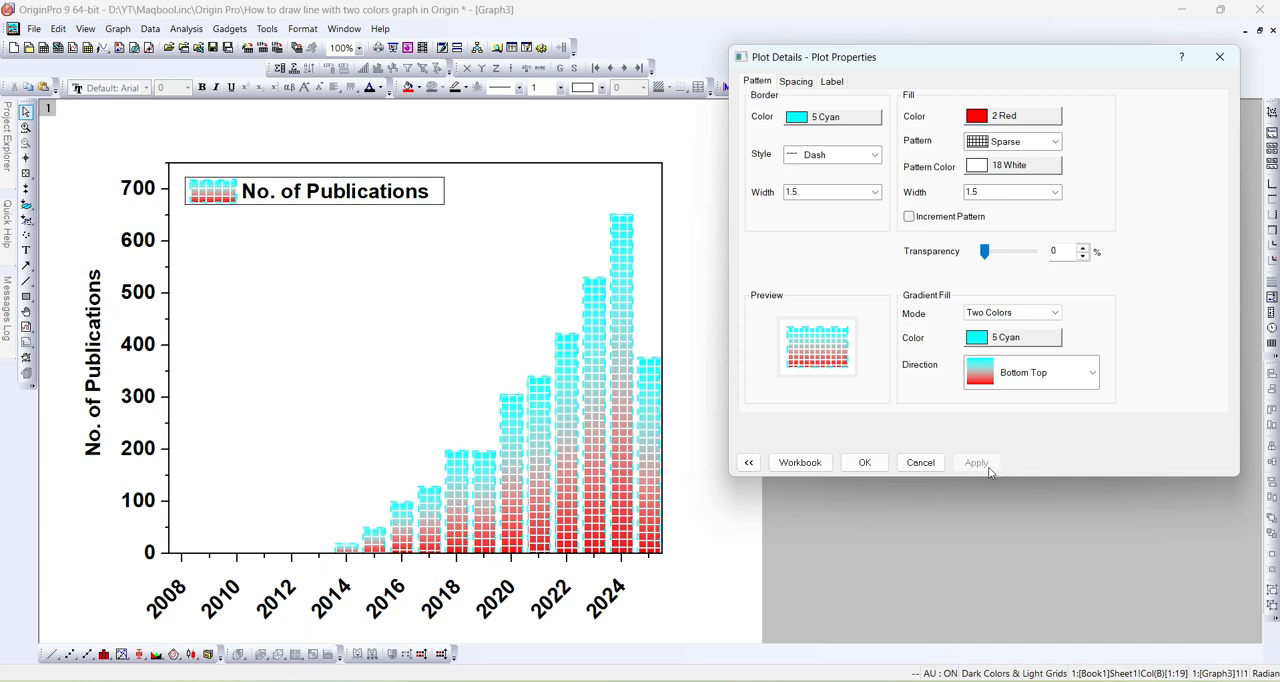
- Try the Dense square grid fill pattern on the columns
{"action": "left_click", "coordinate": [1051, 147]}
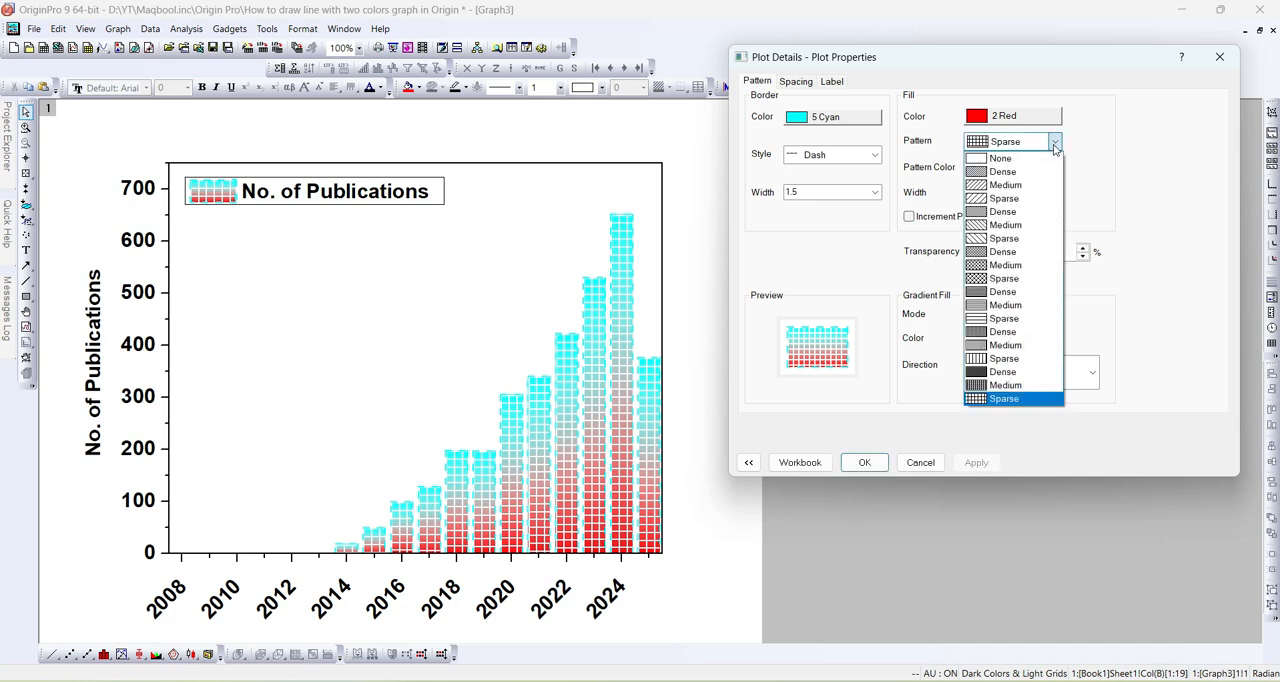
{"action": "left_click", "coordinate": [998, 373]}
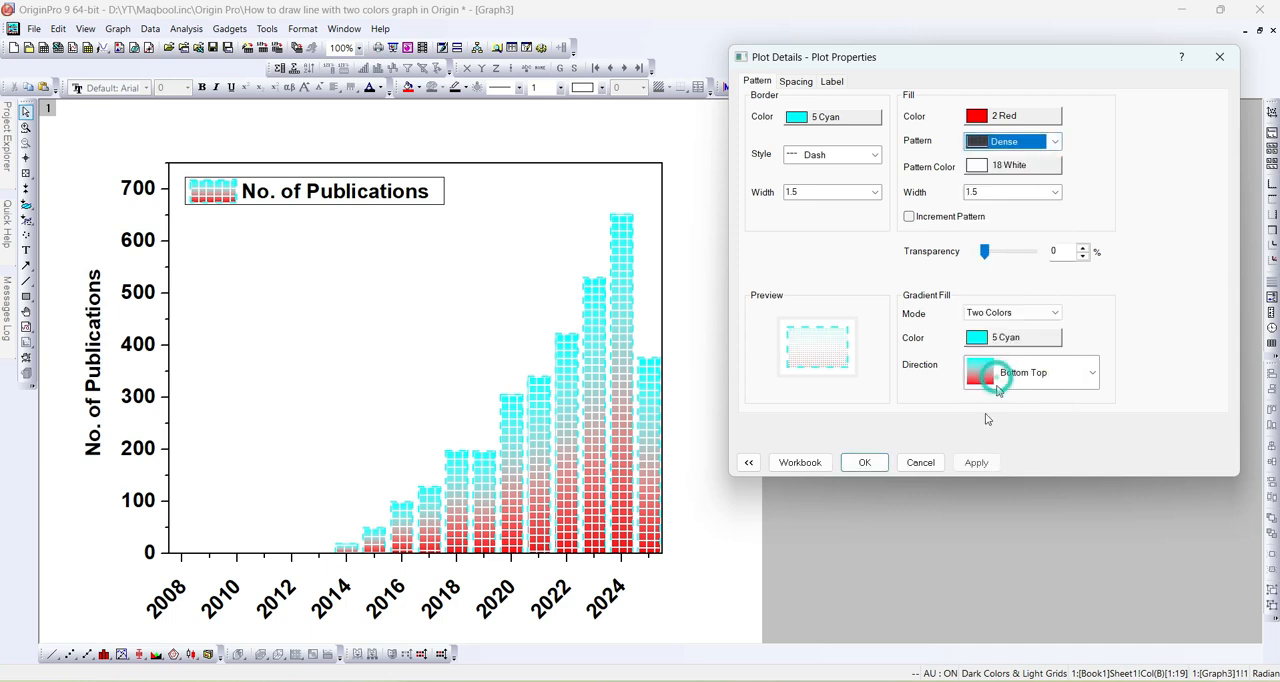
{"action": "left_click", "coordinate": [976, 462]}
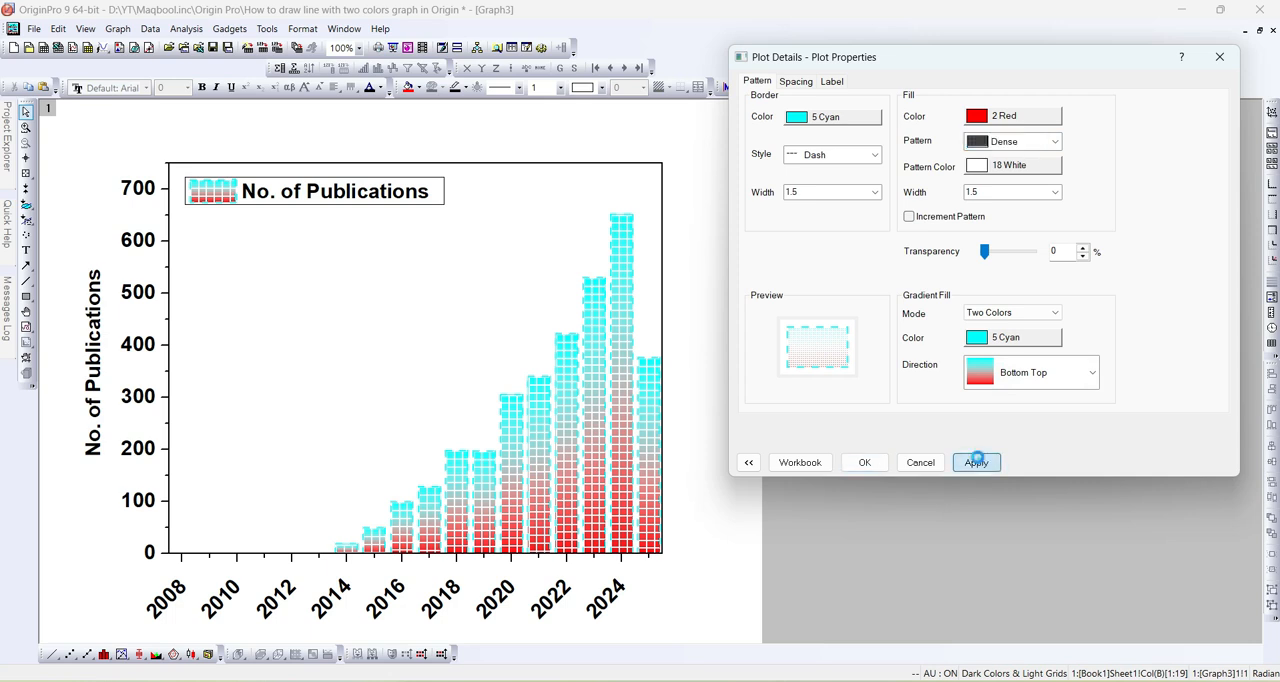
- Apply the Medium diagonal crosshatch fill pattern to the columns
{"action": "left_click", "coordinate": [1048, 143]}
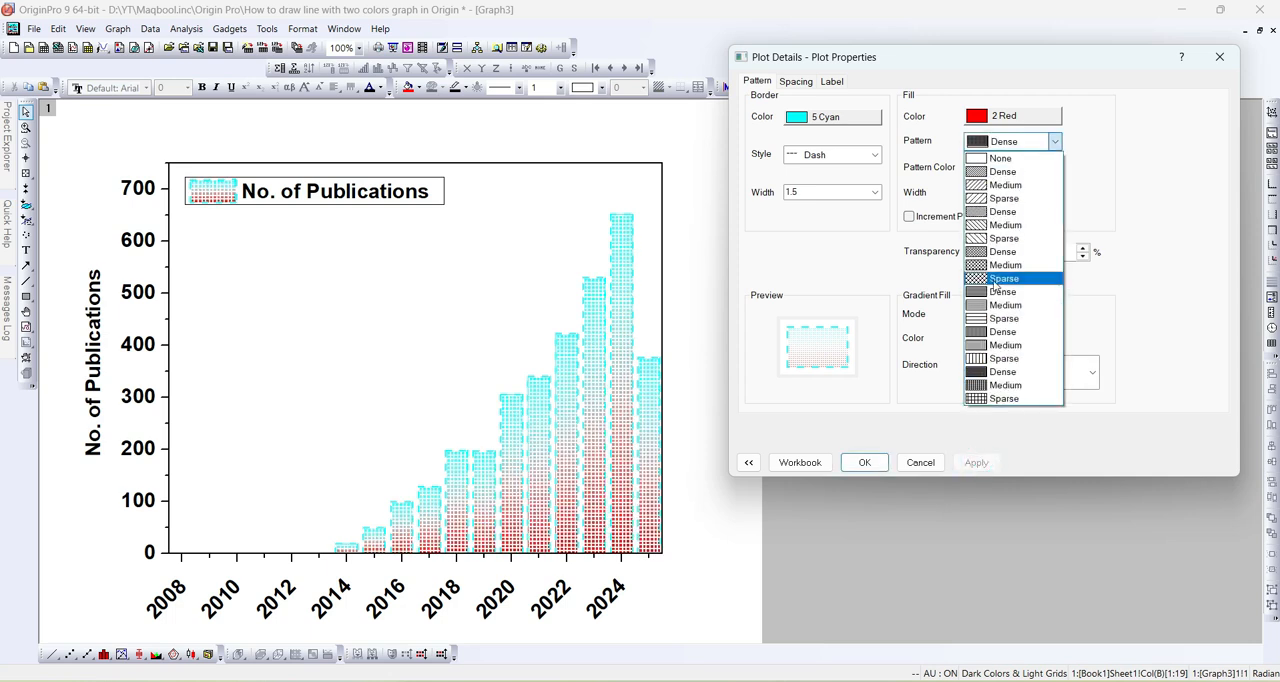
{"action": "left_click", "coordinate": [995, 265]}
{"action": "left_click", "coordinate": [975, 462]}
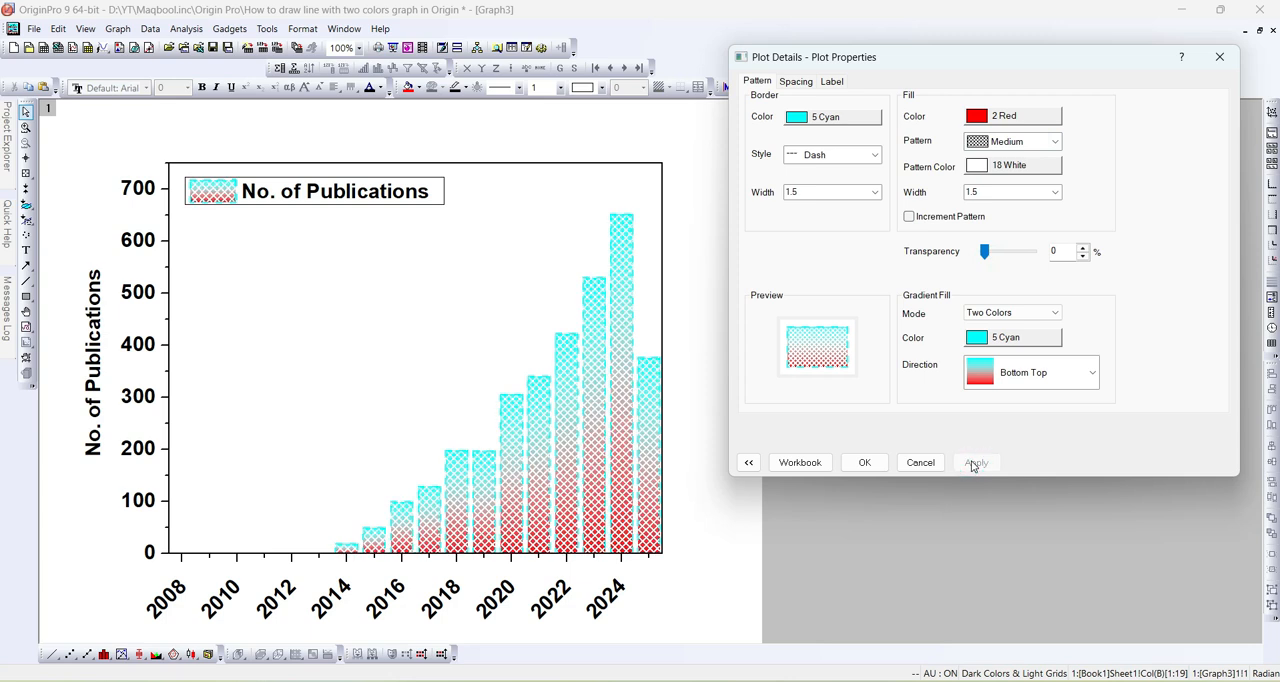
- Try 3 Green and 5 Cyan as the color of the columns' fill pattern, applying each
{"action": "left_click", "coordinate": [1037, 164]}
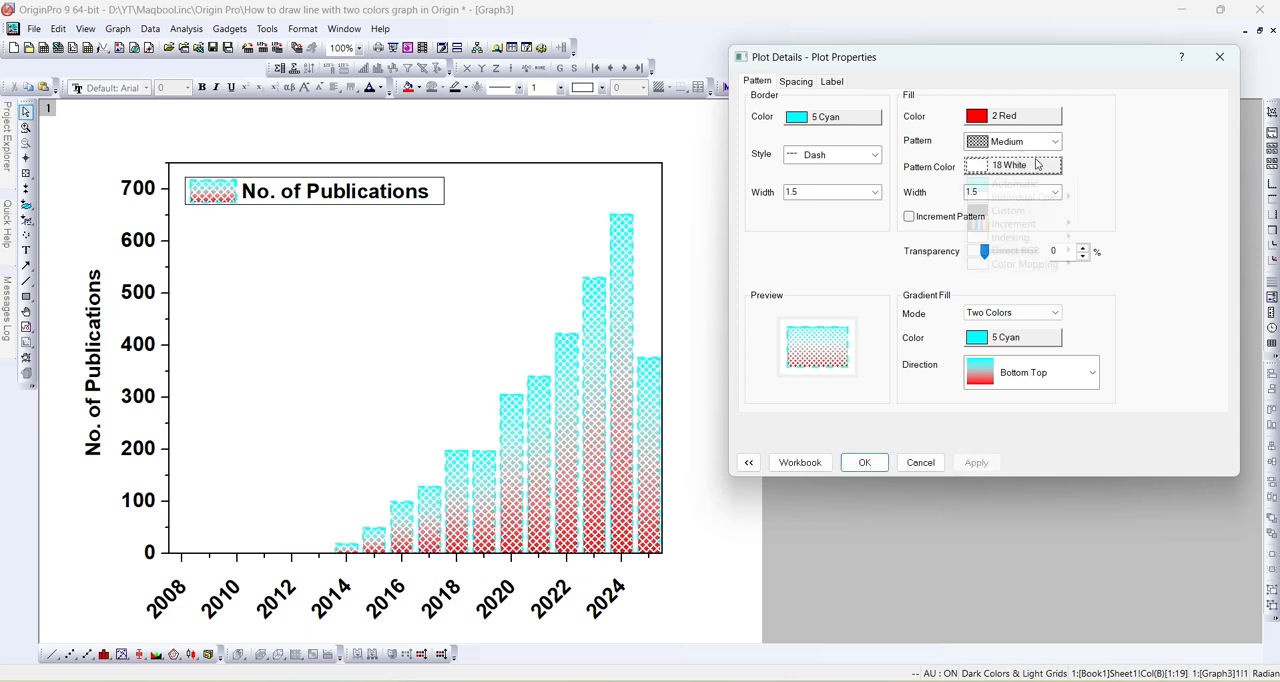
{"action": "mouse_move", "coordinate": [1050, 197]}
{"action": "left_click", "coordinate": [1110, 224]}
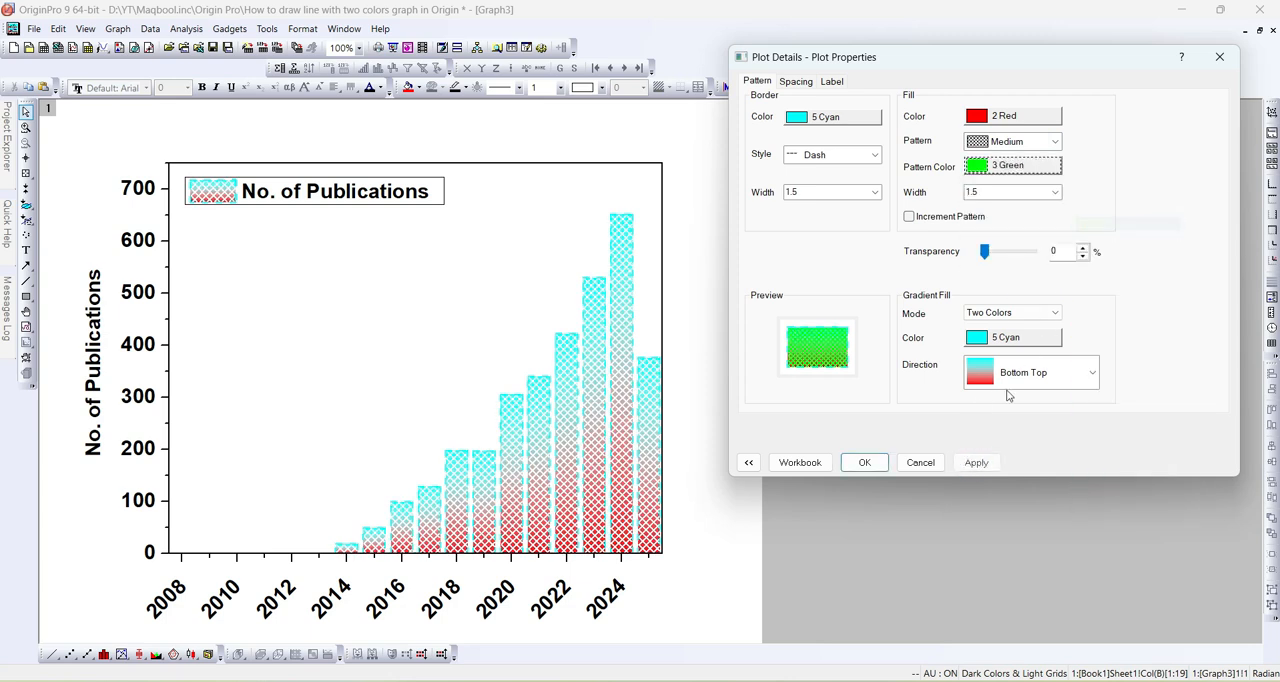
{"action": "left_click", "coordinate": [970, 466]}
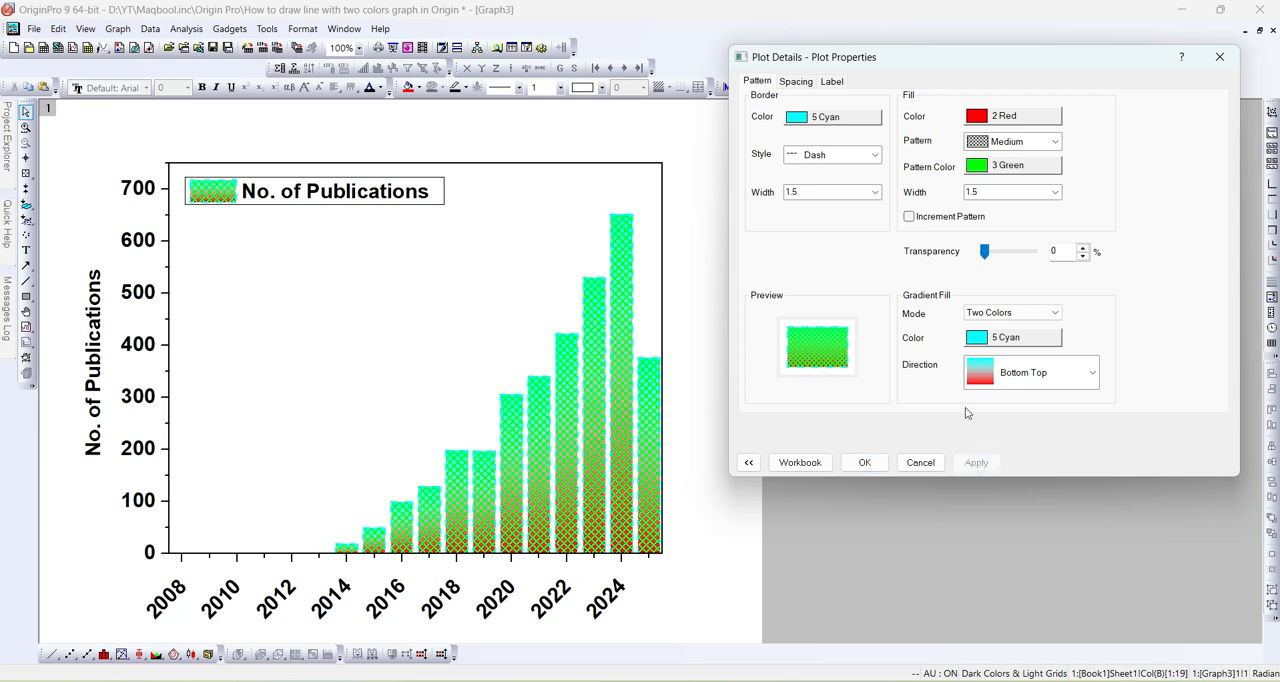
{"action": "left_click", "coordinate": [1042, 169]}
{"action": "mouse_move", "coordinate": [1050, 197]}
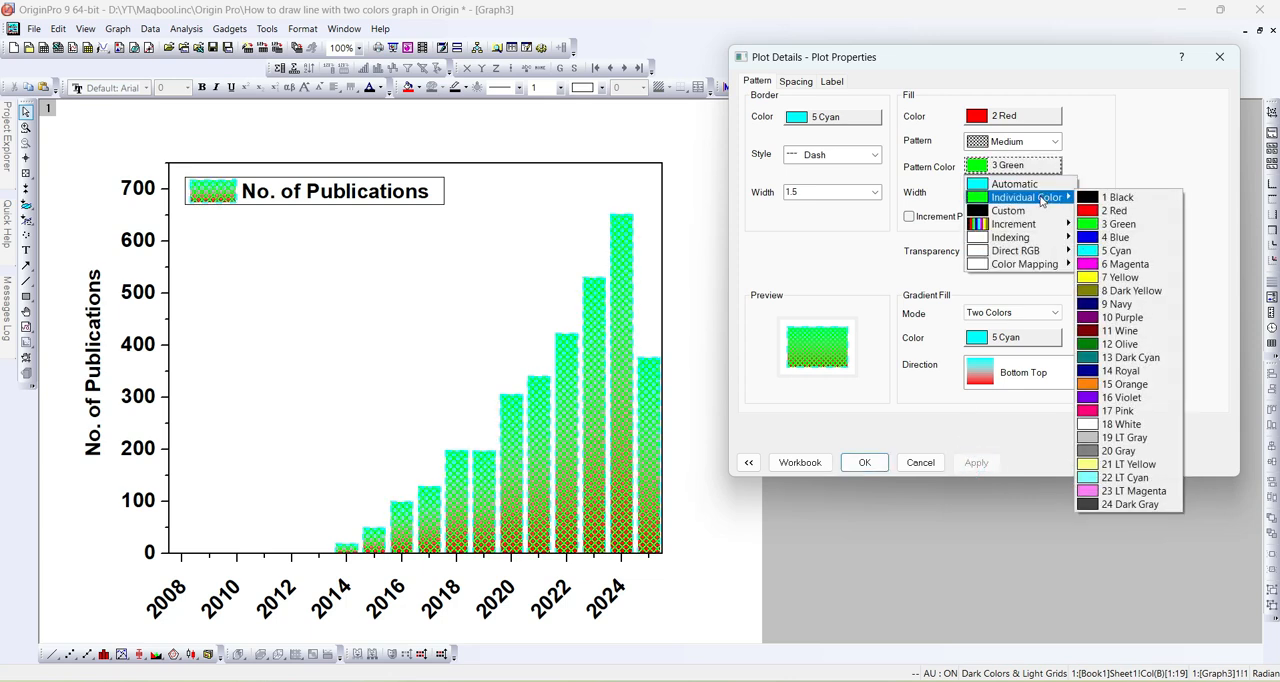
{"action": "left_click", "coordinate": [1112, 251]}
{"action": "left_click", "coordinate": [973, 460]}
- Set the line width of the columns' fill pattern to 0.5 and apply it
{"action": "left_click", "coordinate": [1057, 195]}
{"action": "left_click", "coordinate": [996, 217]}
{"action": "left_click", "coordinate": [975, 465]}
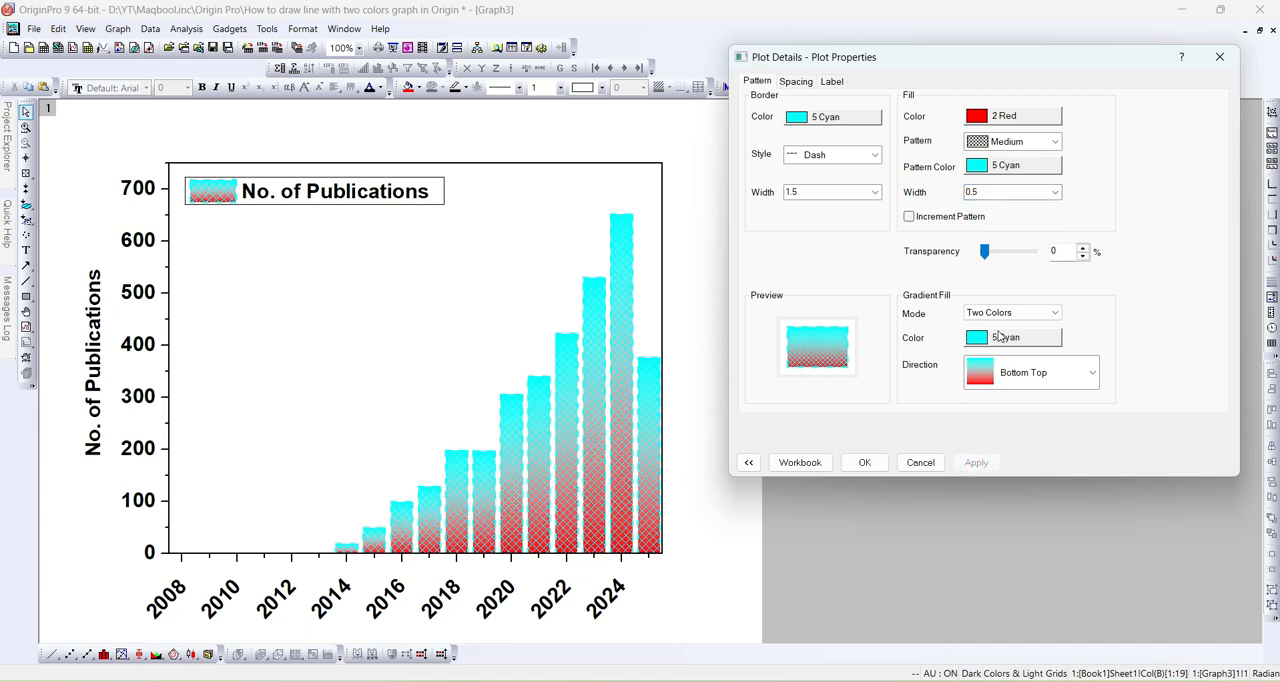
- Set the color of the columns' fill pattern to 18 White and apply it
{"action": "left_click", "coordinate": [1013, 165]}
{"action": "mouse_move", "coordinate": [1030, 197]}
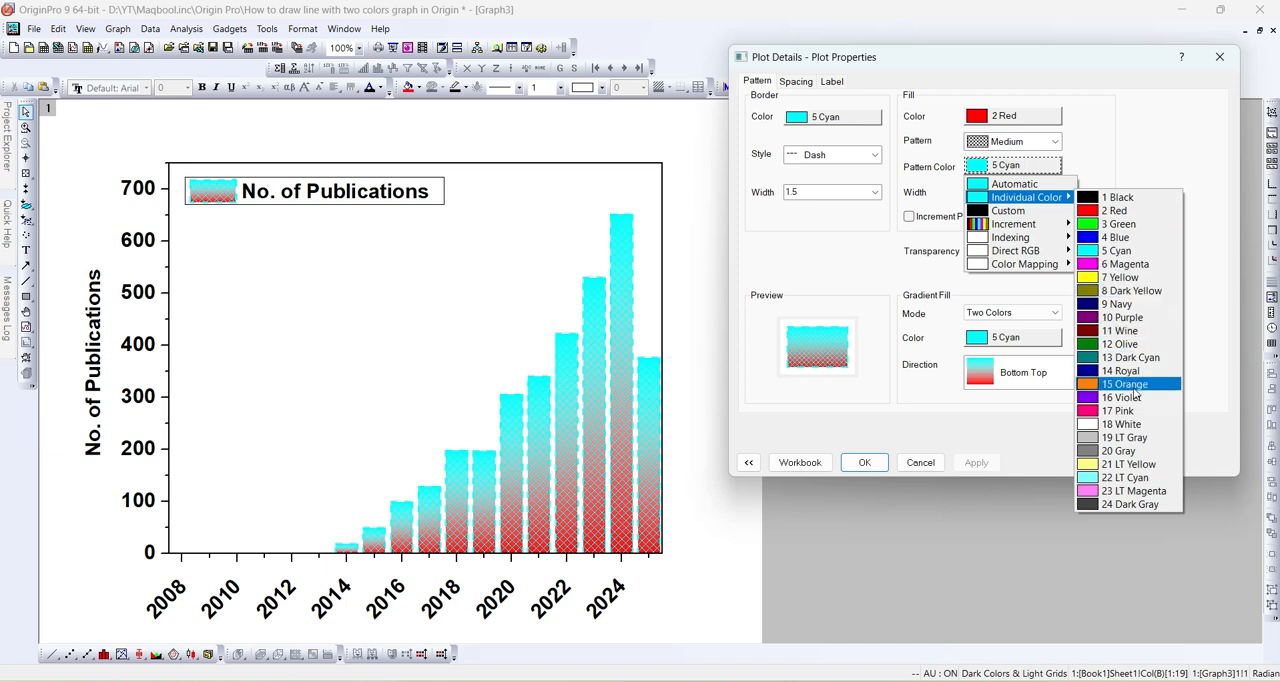
{"action": "left_click", "coordinate": [1119, 425]}
{"action": "left_click", "coordinate": [984, 462]}
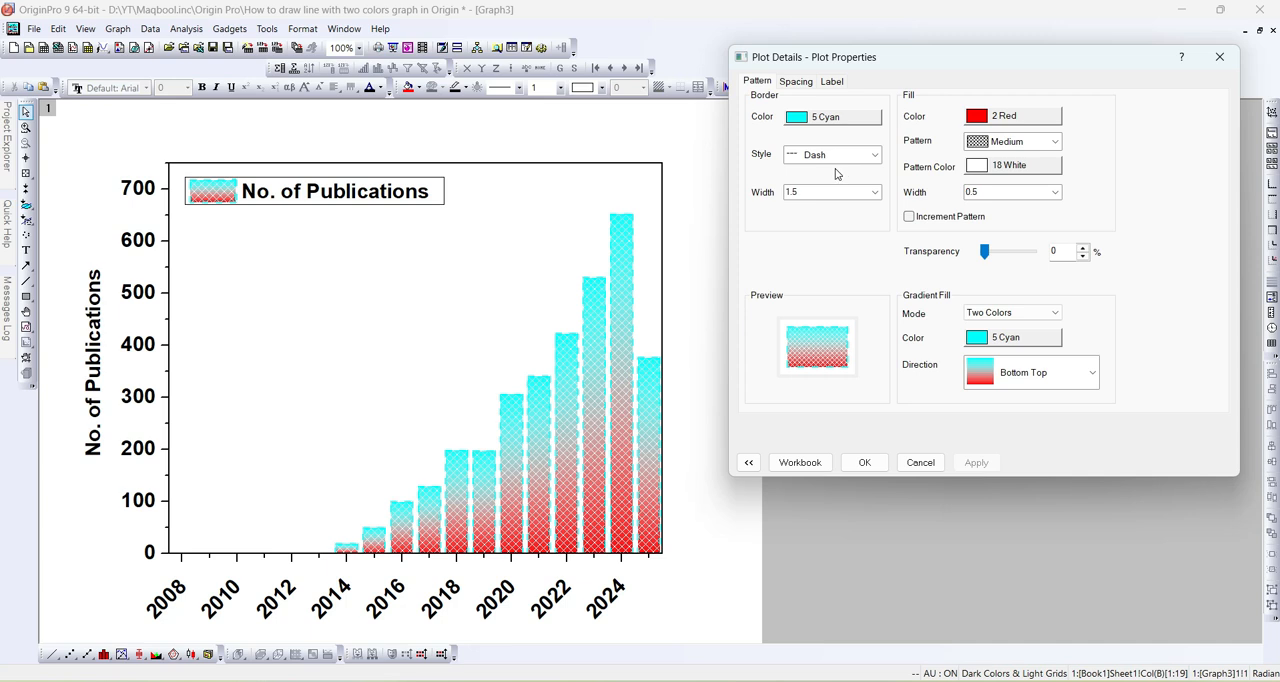
- Try two wider gaps between the columns in the spacing settings, applying each
{"action": "left_click", "coordinate": [788, 82]}
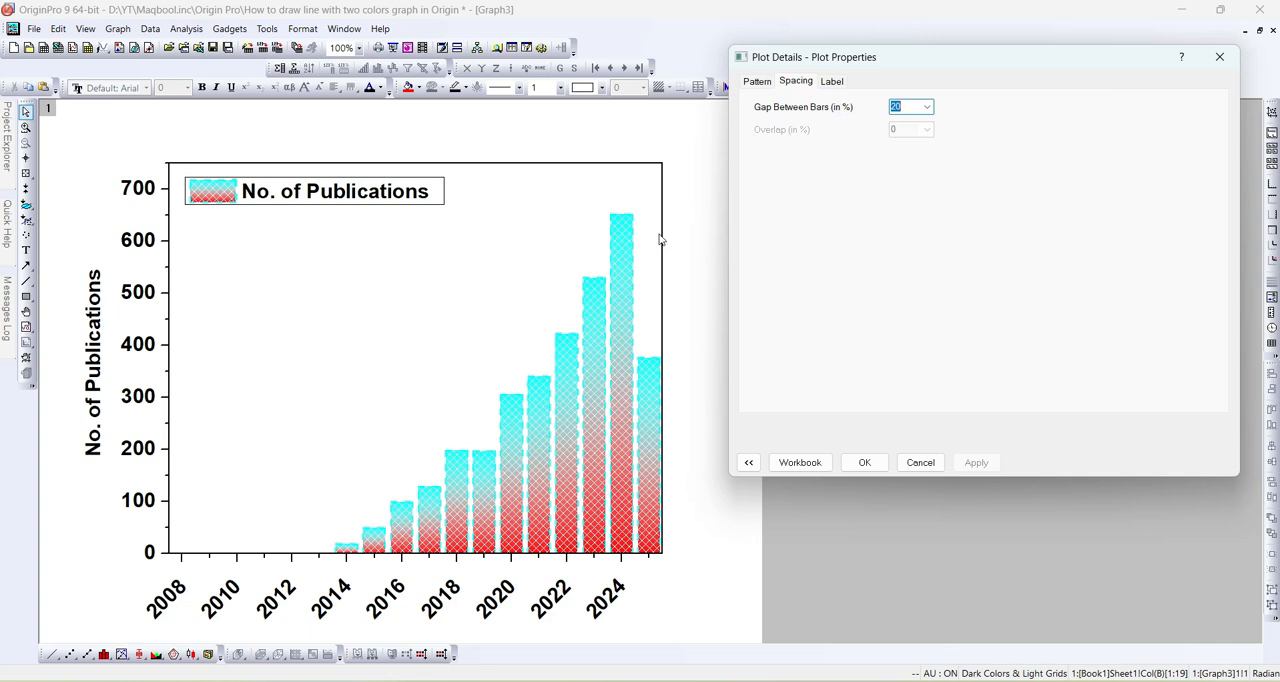
{"action": "left_click", "coordinate": [926, 107]}
{"action": "left_click", "coordinate": [908, 164]}
{"action": "left_click", "coordinate": [975, 462]}
{"action": "left_click", "coordinate": [927, 107]}
{"action": "left_click", "coordinate": [908, 174]}
{"action": "left_click", "coordinate": [977, 461]}
- Set the gap between the bars to 10% and apply it
{"action": "left_click", "coordinate": [910, 107]}
{"action": "left_click", "coordinate": [907, 141]}
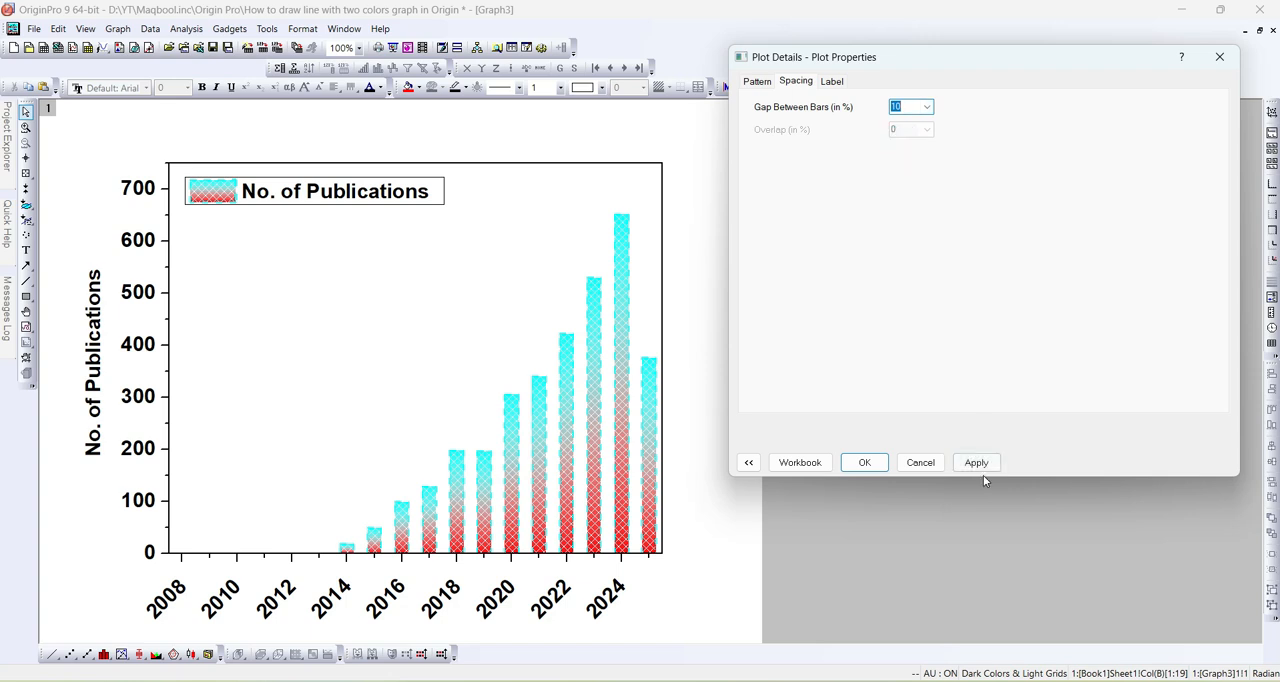
{"action": "left_click", "coordinate": [975, 462]}
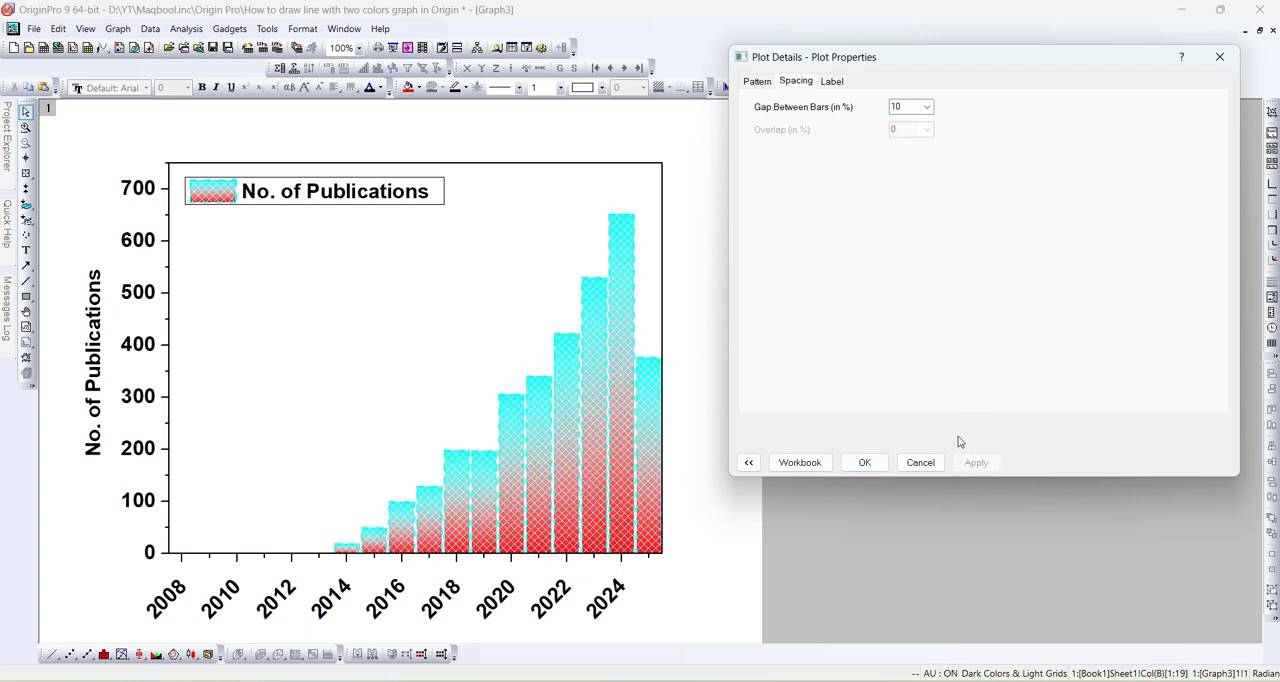
- Enable value labels on the columns and make them bold, applying each change
{"action": "left_click", "coordinate": [832, 84]}
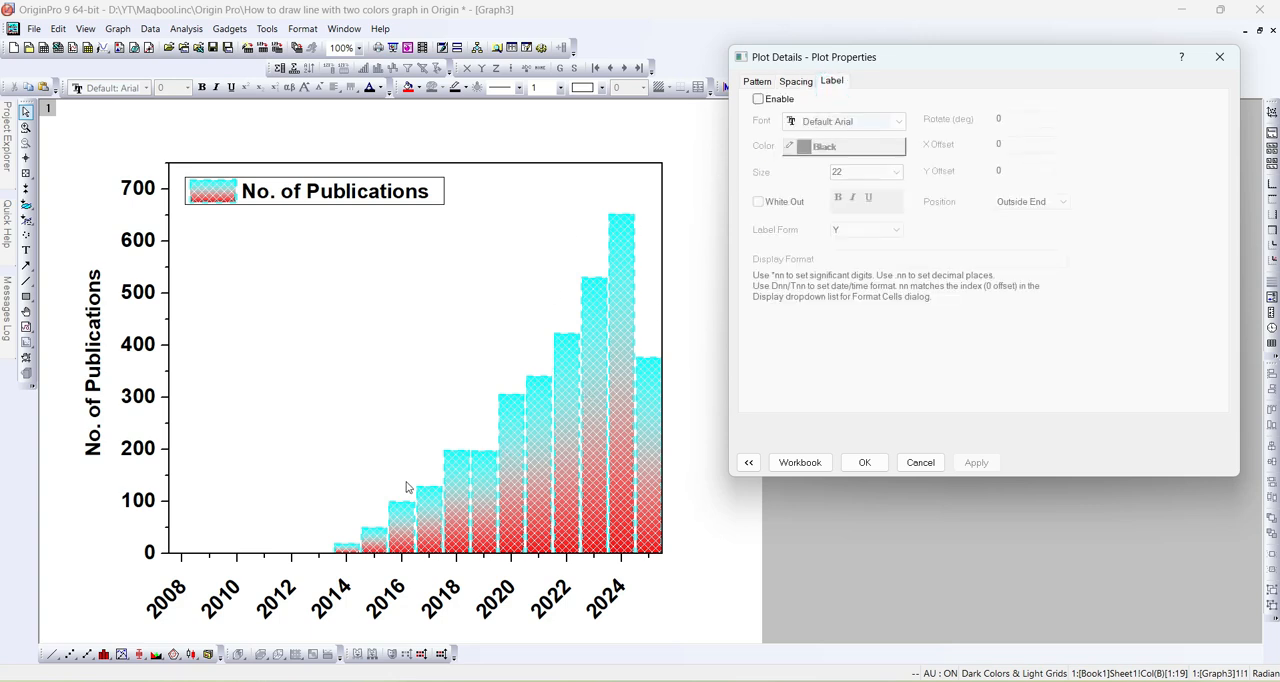
{"action": "left_click", "coordinate": [758, 99]}
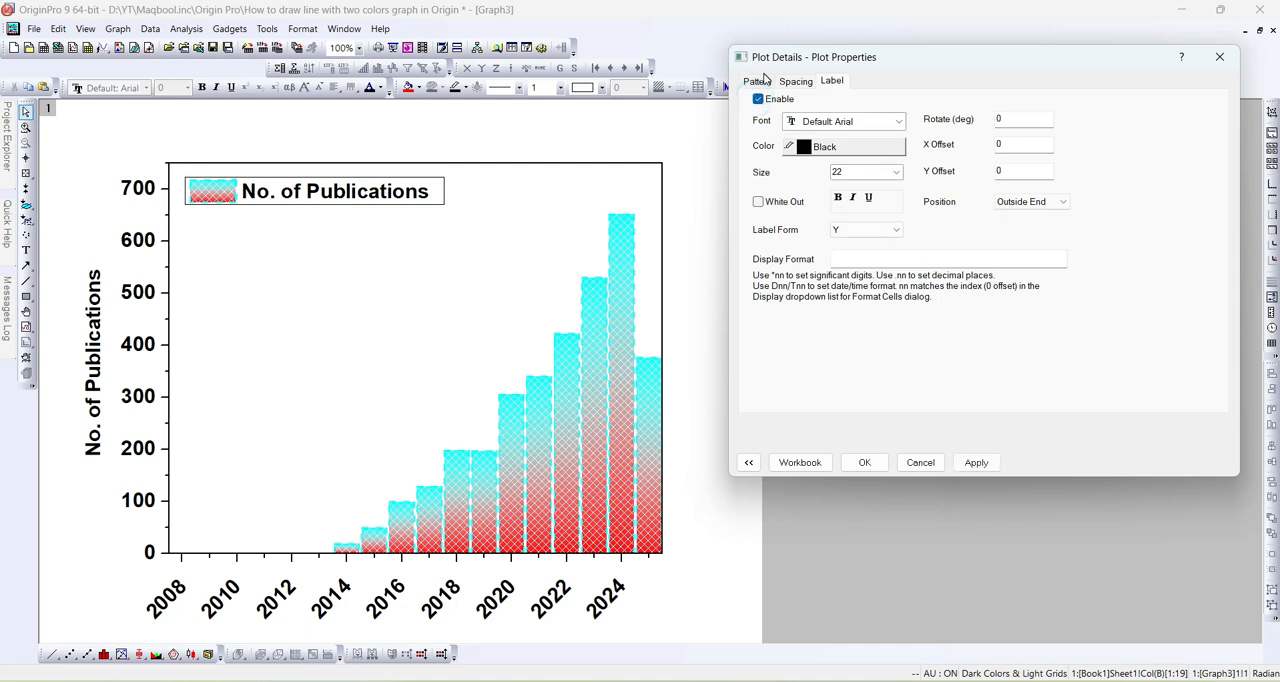
{"action": "left_click", "coordinate": [985, 461]}
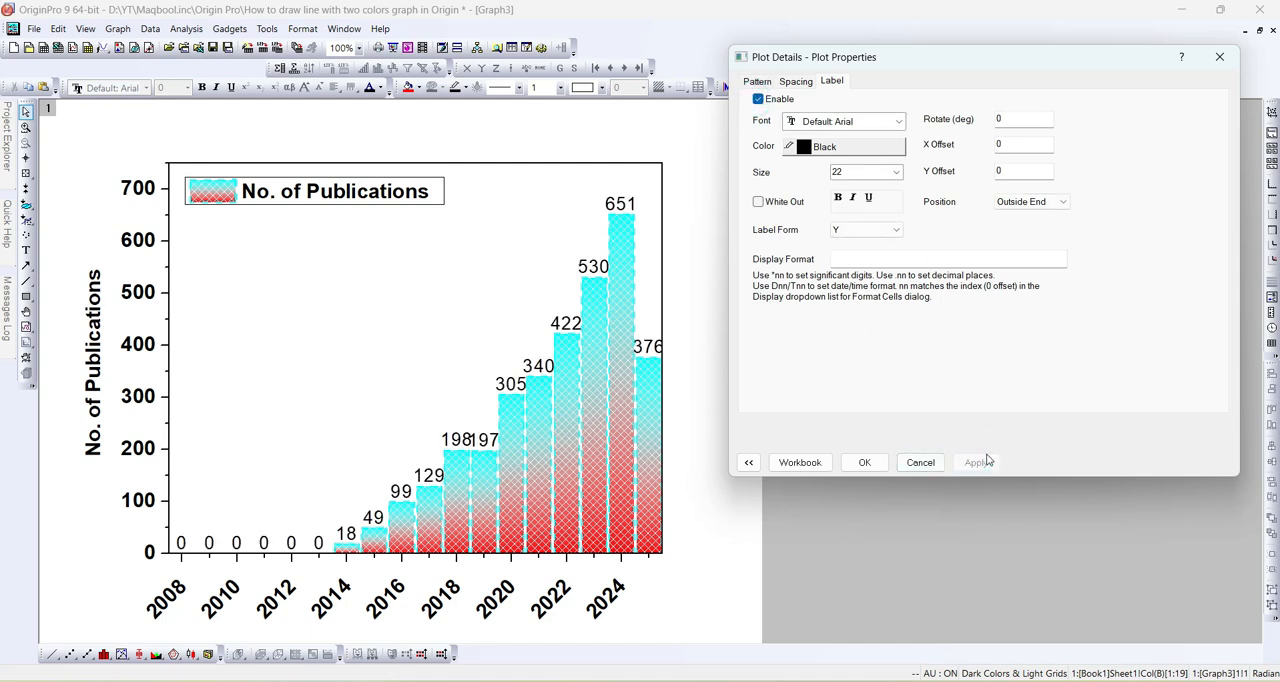
{"action": "left_click", "coordinate": [838, 197]}
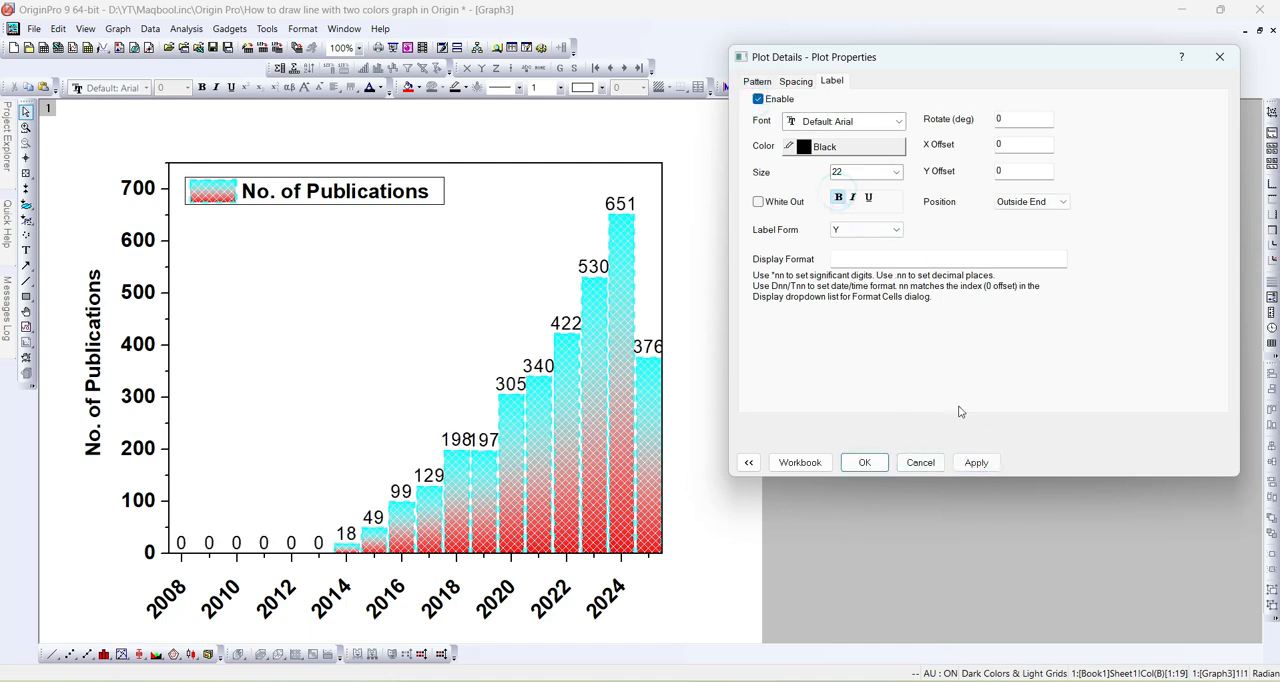
{"action": "left_click", "coordinate": [974, 462]}
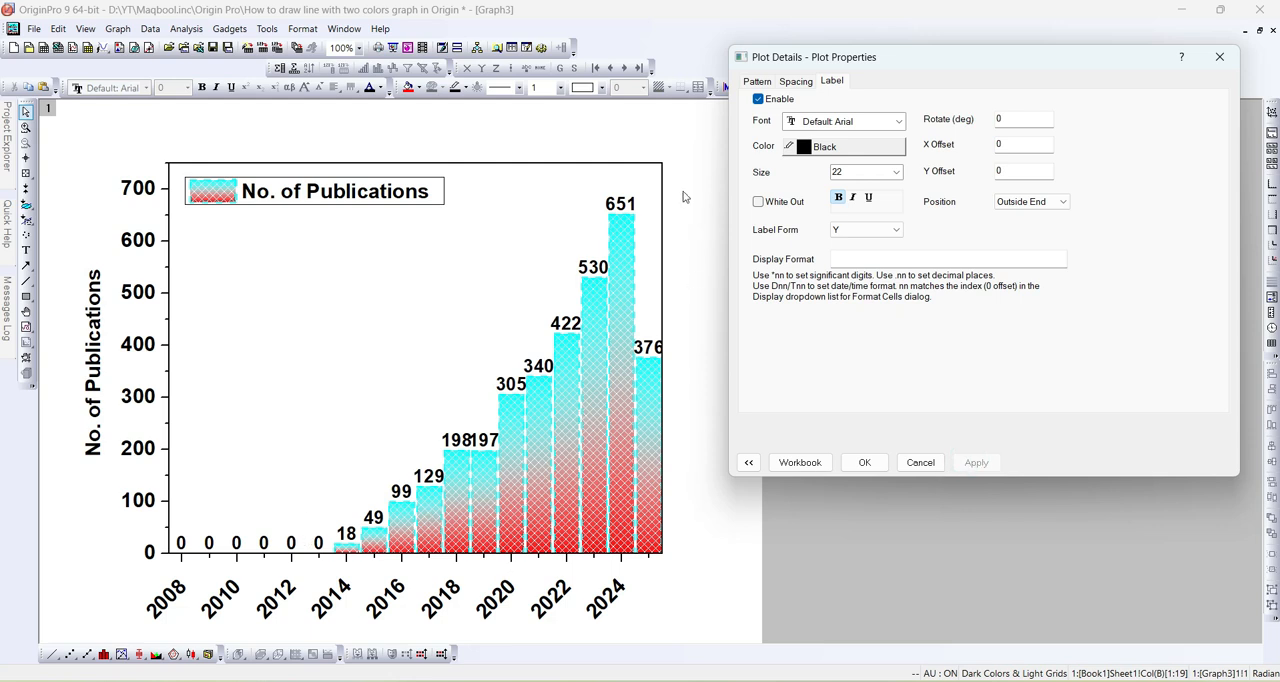
- Try the Center position with White Out for the column labels, applying each
{"action": "left_click", "coordinate": [1054, 204]}
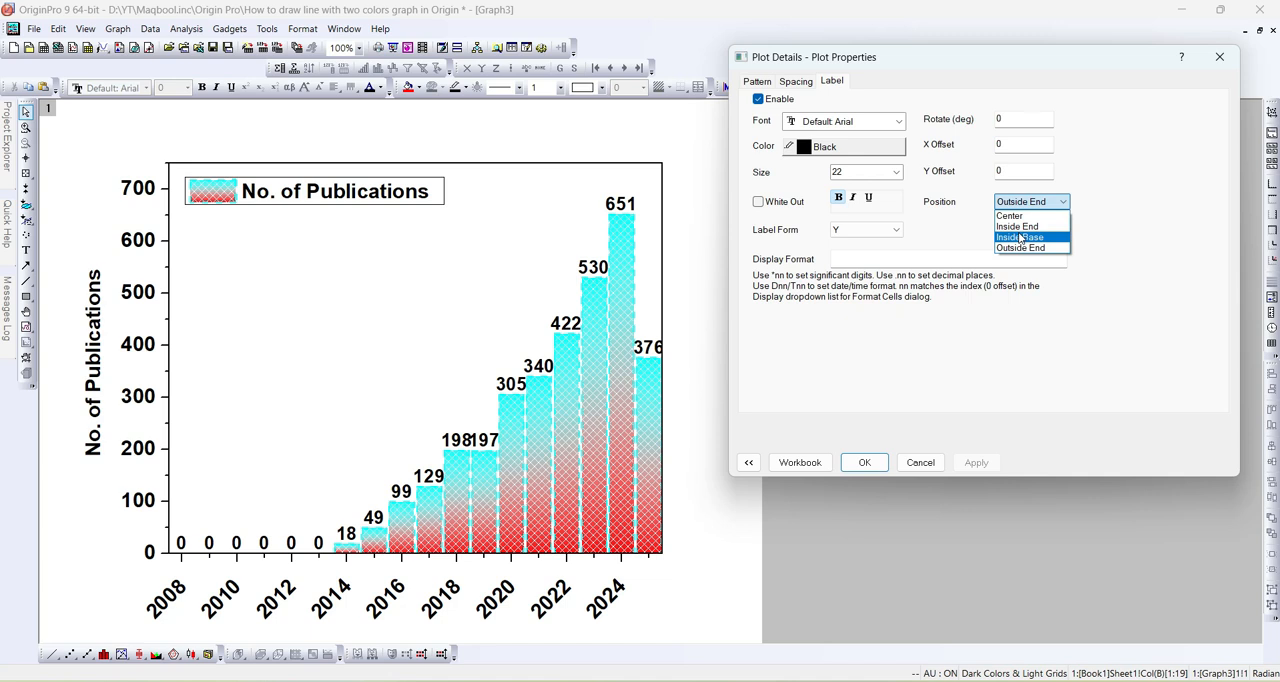
{"action": "left_click", "coordinate": [1010, 215]}
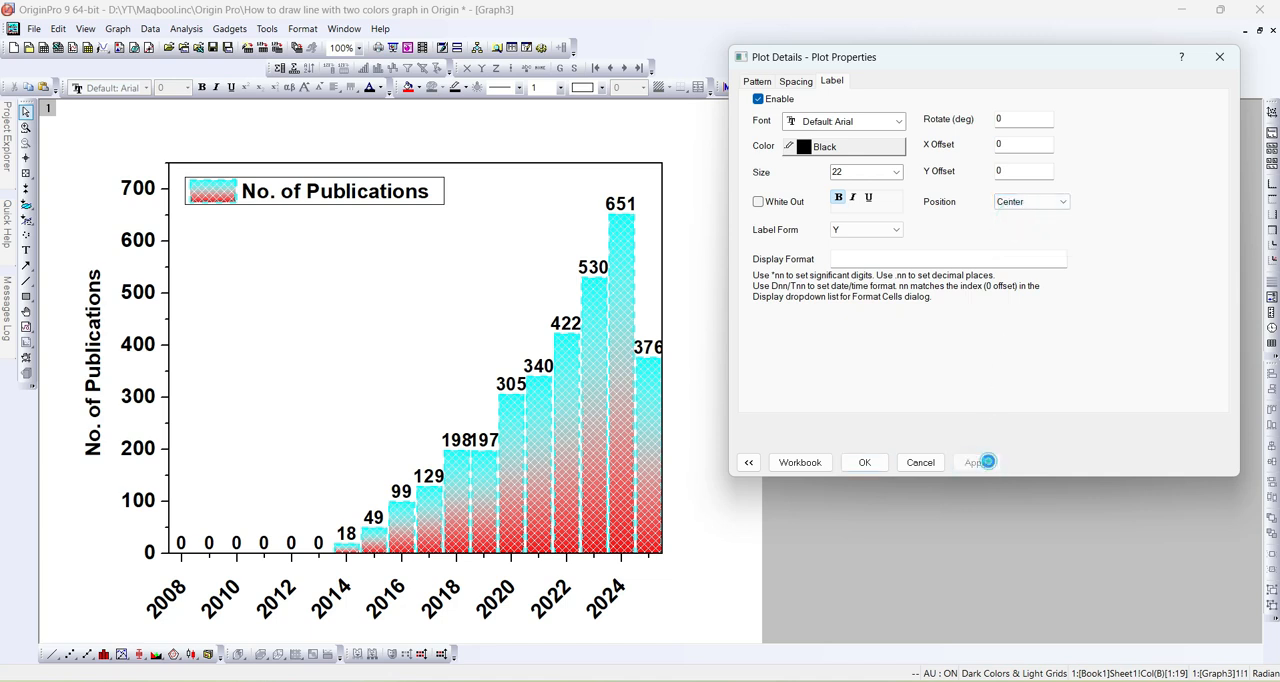
{"action": "left_click", "coordinate": [977, 463]}
{"action": "left_click", "coordinate": [766, 204]}
{"action": "left_click", "coordinate": [976, 461]}
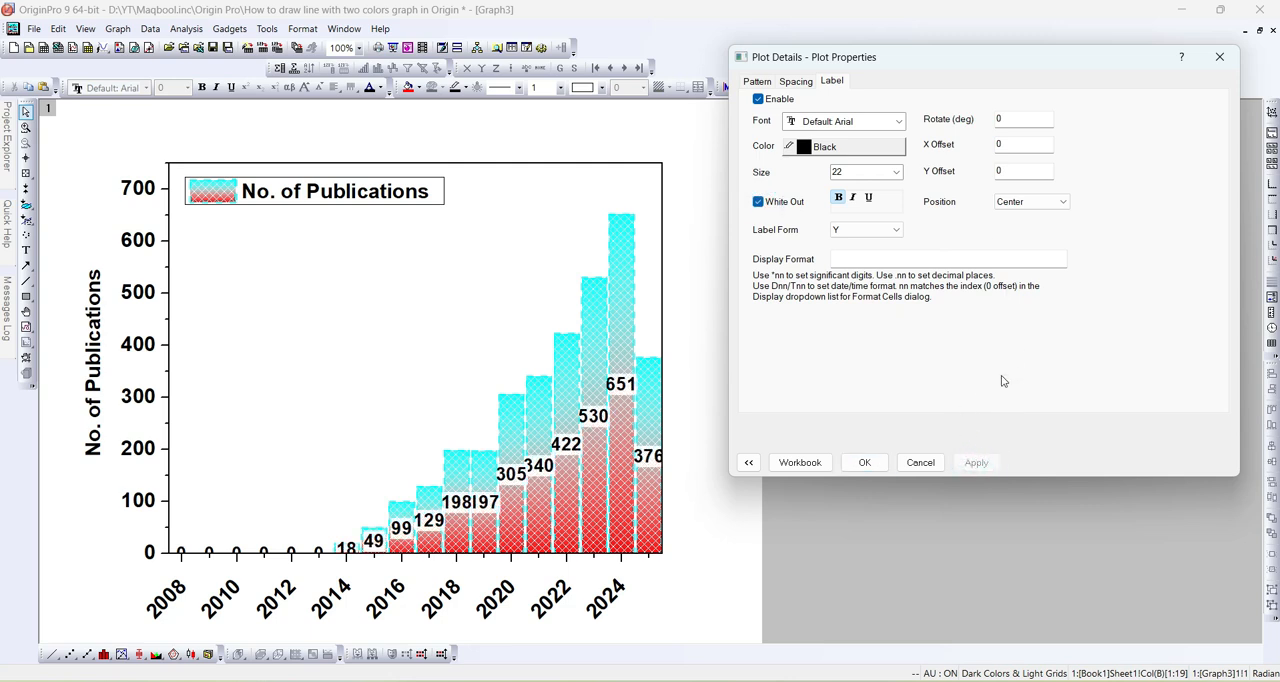
- Turn off White Out and set the column labels' position to Outside End, accepting the plot properties
{"action": "left_click", "coordinate": [758, 203]}
{"action": "left_click", "coordinate": [1064, 203]}
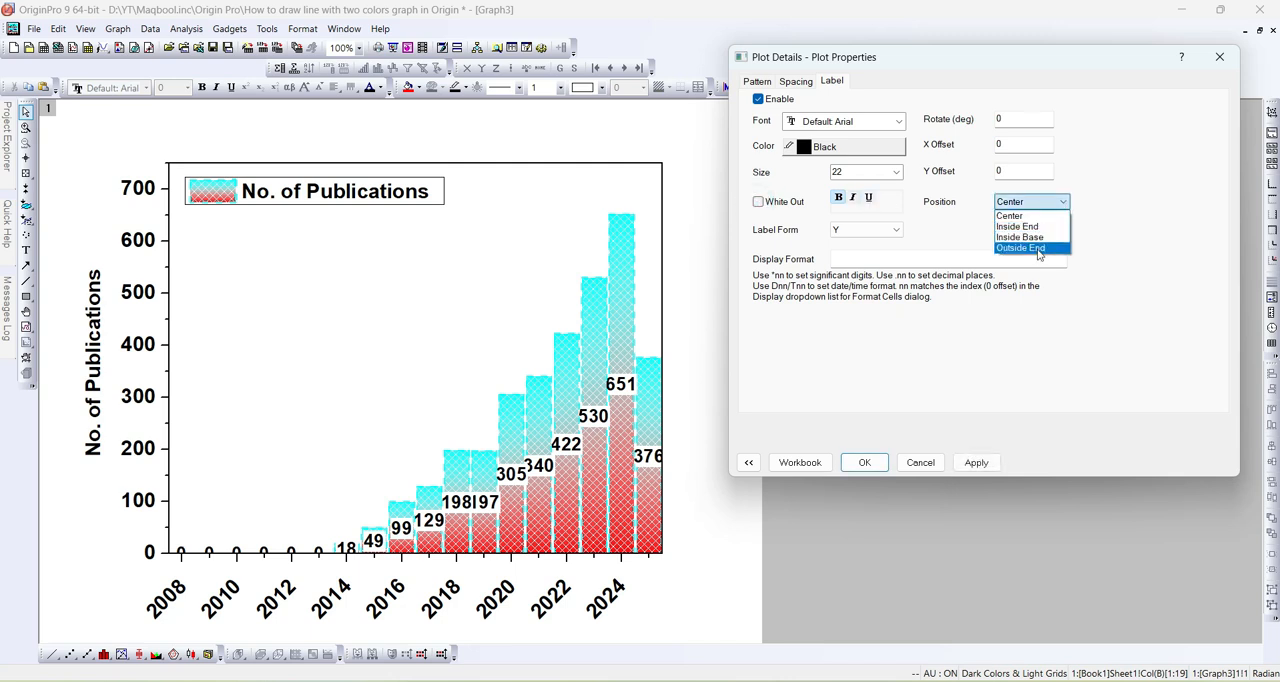
{"action": "left_click", "coordinate": [1036, 250]}
{"action": "left_click", "coordinate": [978, 464]}
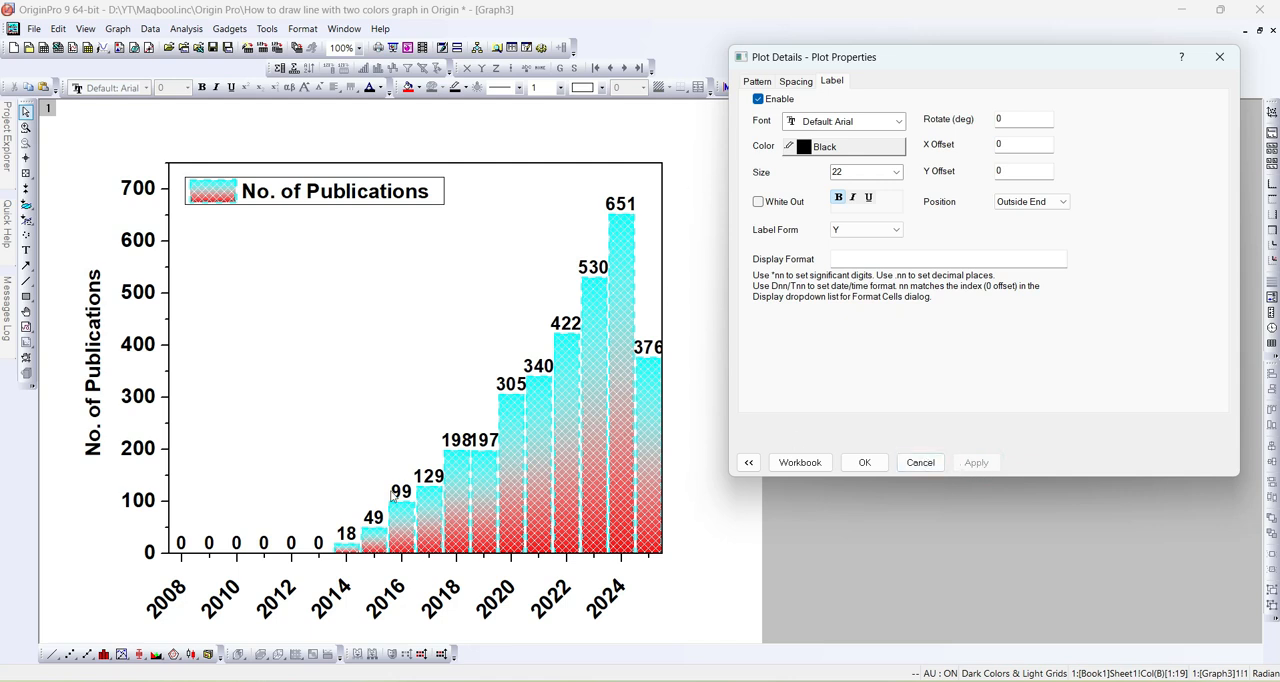
{"action": "left_click", "coordinate": [865, 462]}
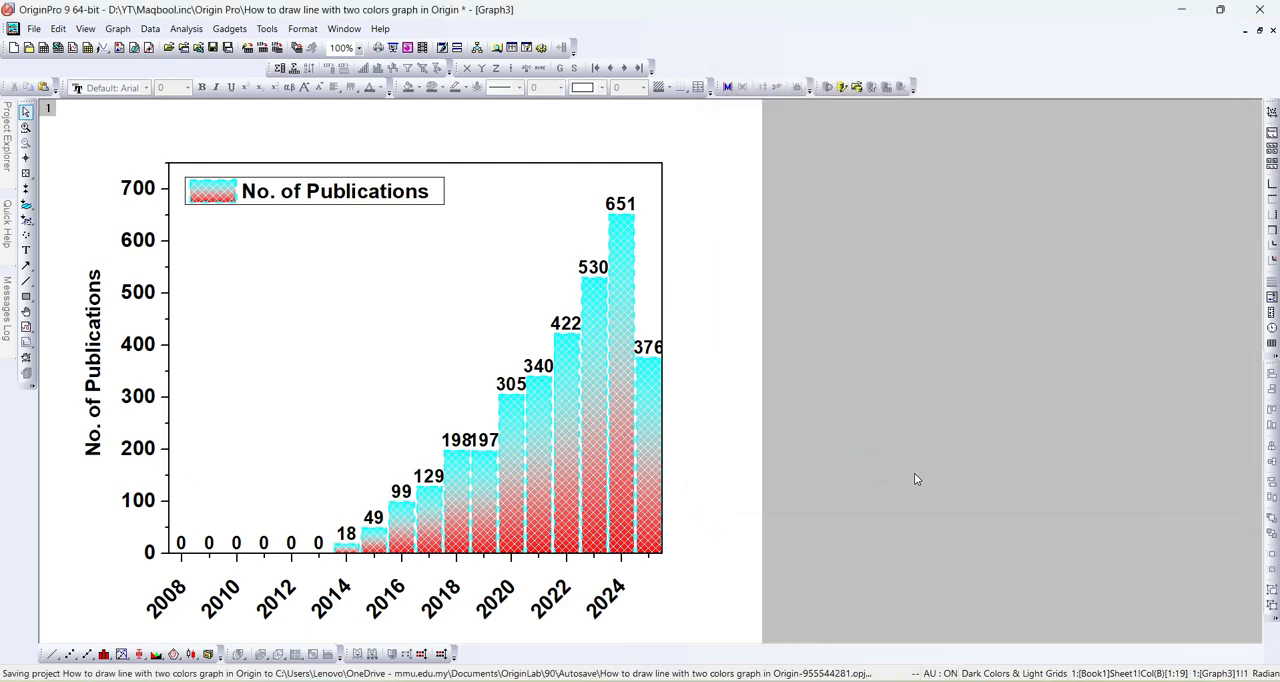
- Set the columns' fill color to 4 Blue in the plot properties and apply it
{"action": "double_click", "coordinate": [632, 307]}
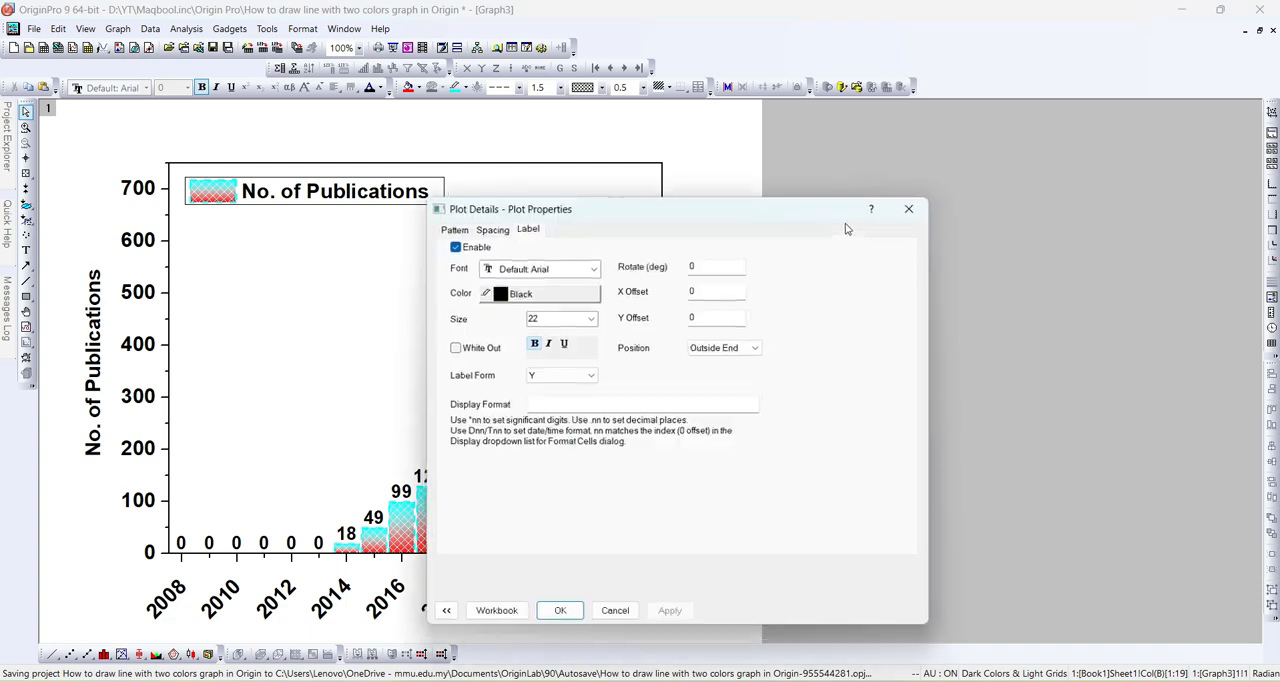
{"action": "left_click_drag", "start_coordinate": [743, 214], "coordinate": [996, 102]}
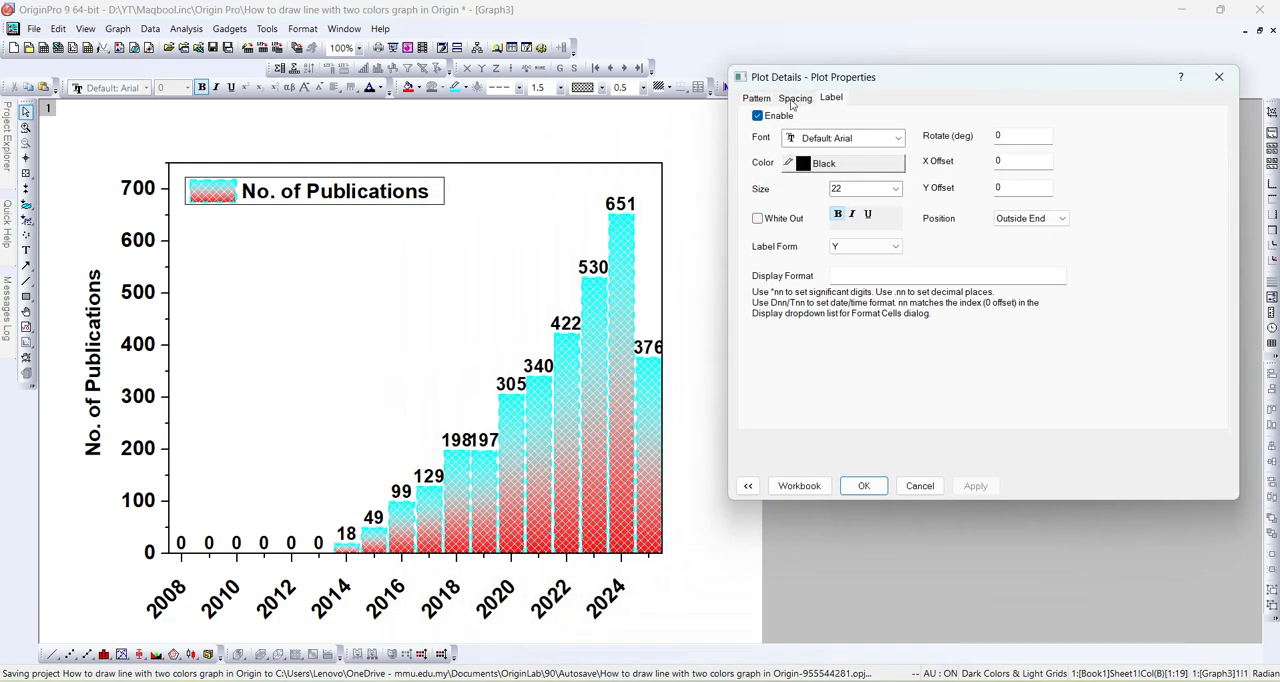
{"action": "left_click", "coordinate": [756, 98]}
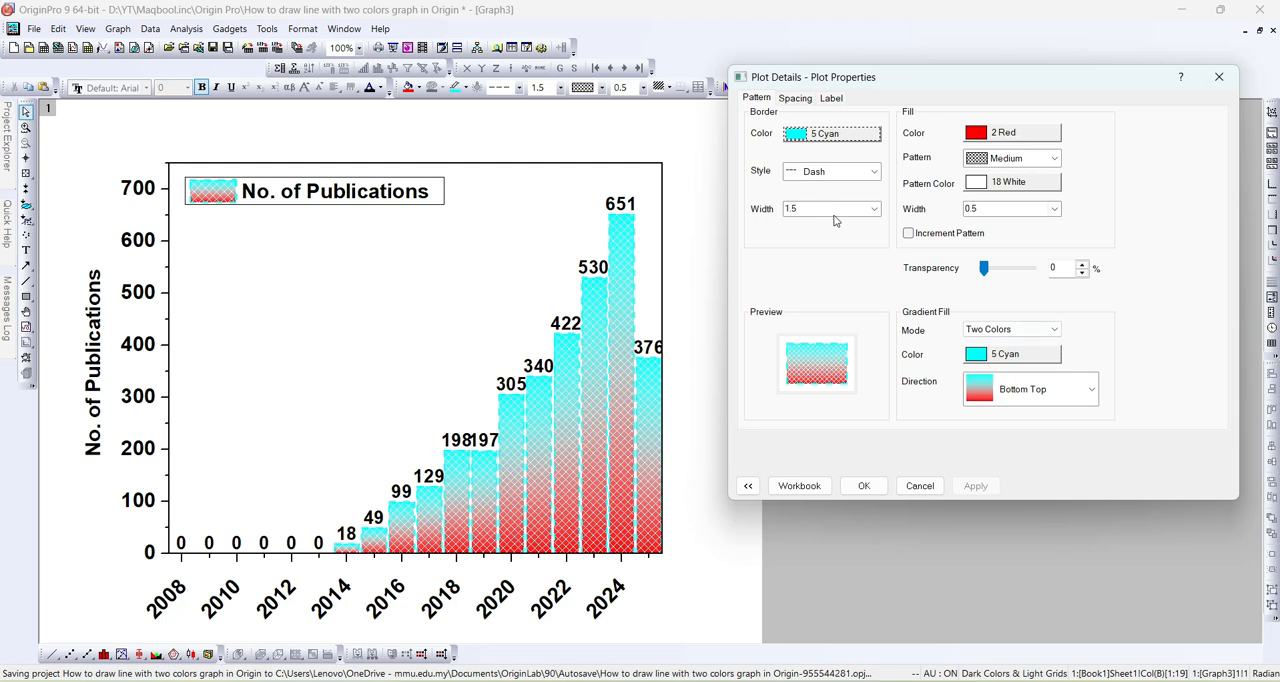
{"action": "left_click", "coordinate": [1010, 132]}
{"action": "mouse_move", "coordinate": [1030, 164]}
{"action": "left_click", "coordinate": [1114, 205]}
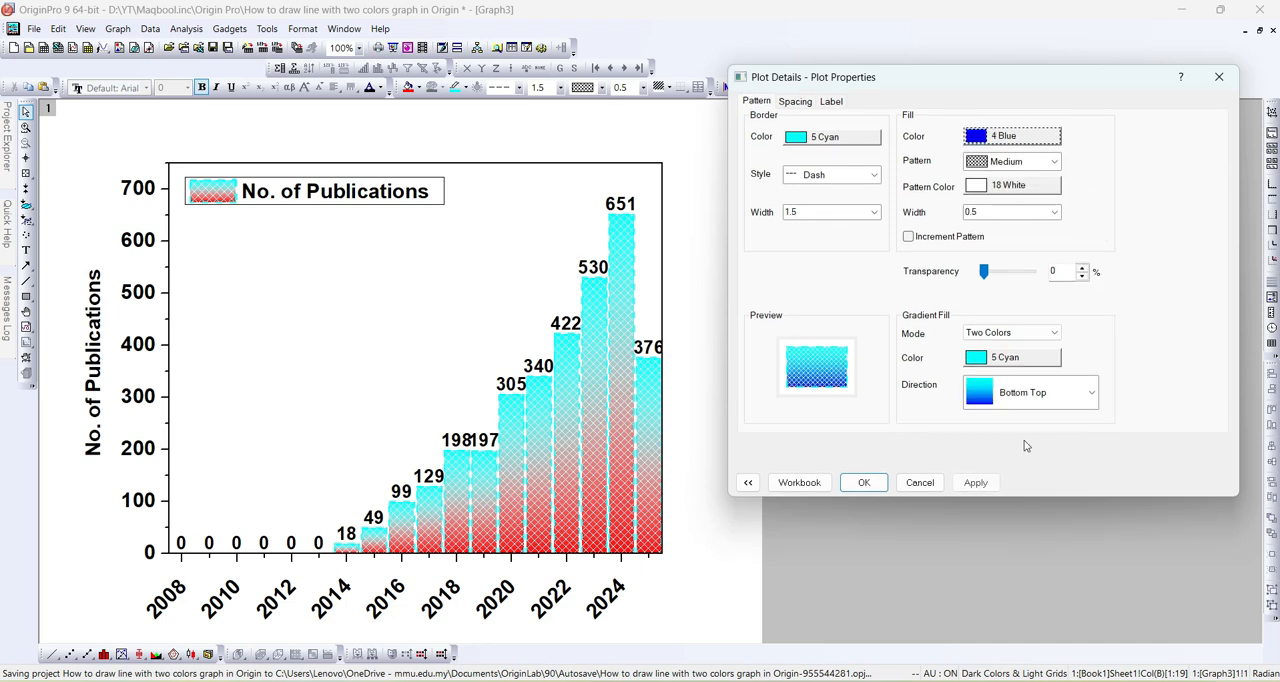
{"action": "left_click", "coordinate": [980, 483]}
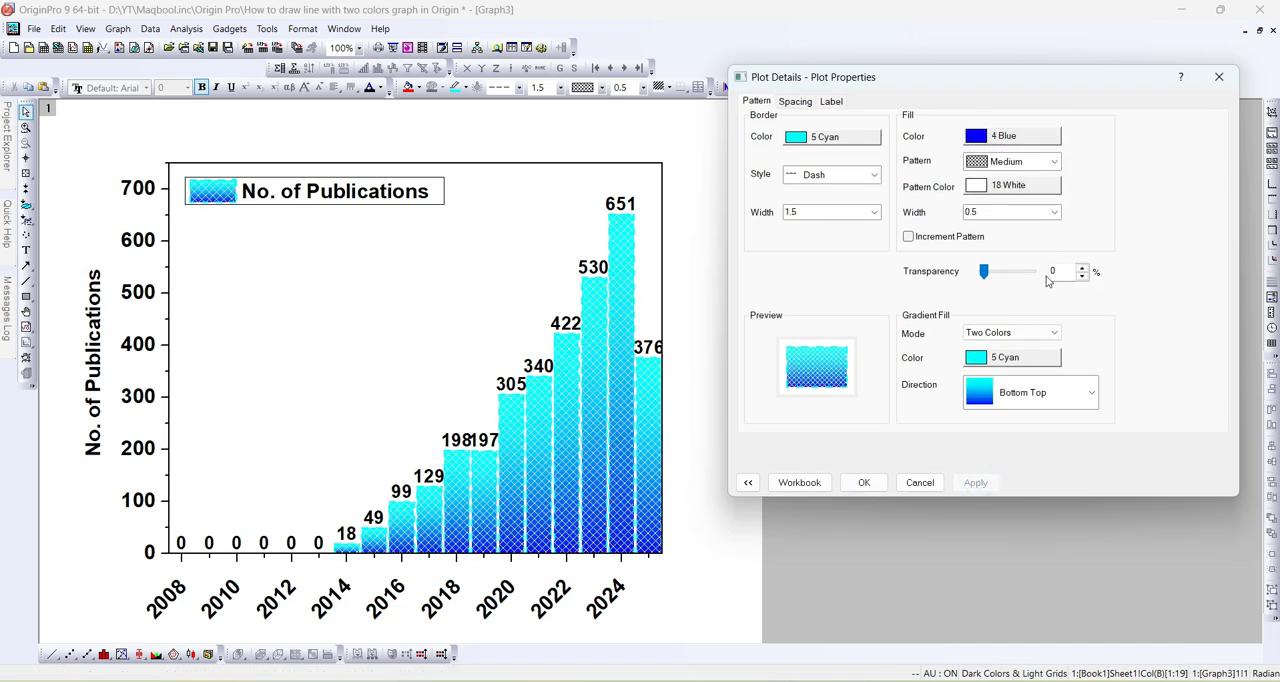
- Set the second color of the columns' two-color gradient fill to 2 Red and apply it
{"action": "left_click", "coordinate": [1015, 357]}
{"action": "mouse_move", "coordinate": [1025, 376]}
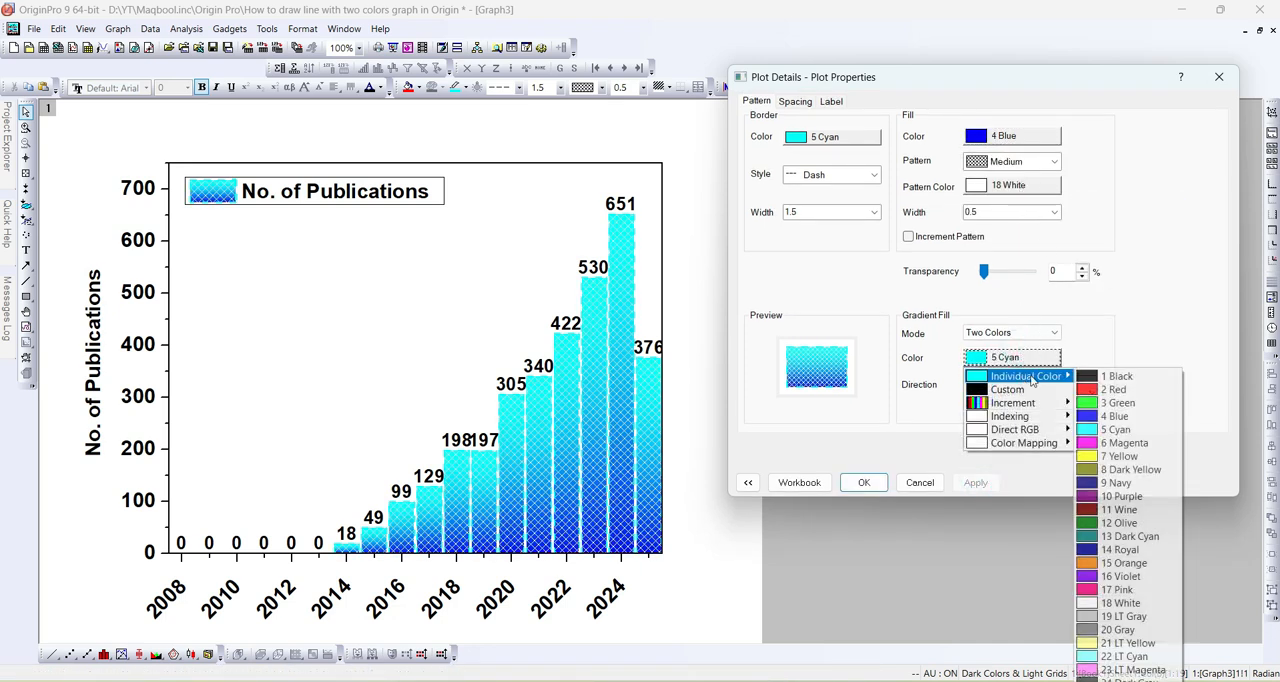
{"action": "left_click", "coordinate": [1112, 389]}
{"action": "left_click", "coordinate": [973, 484]}
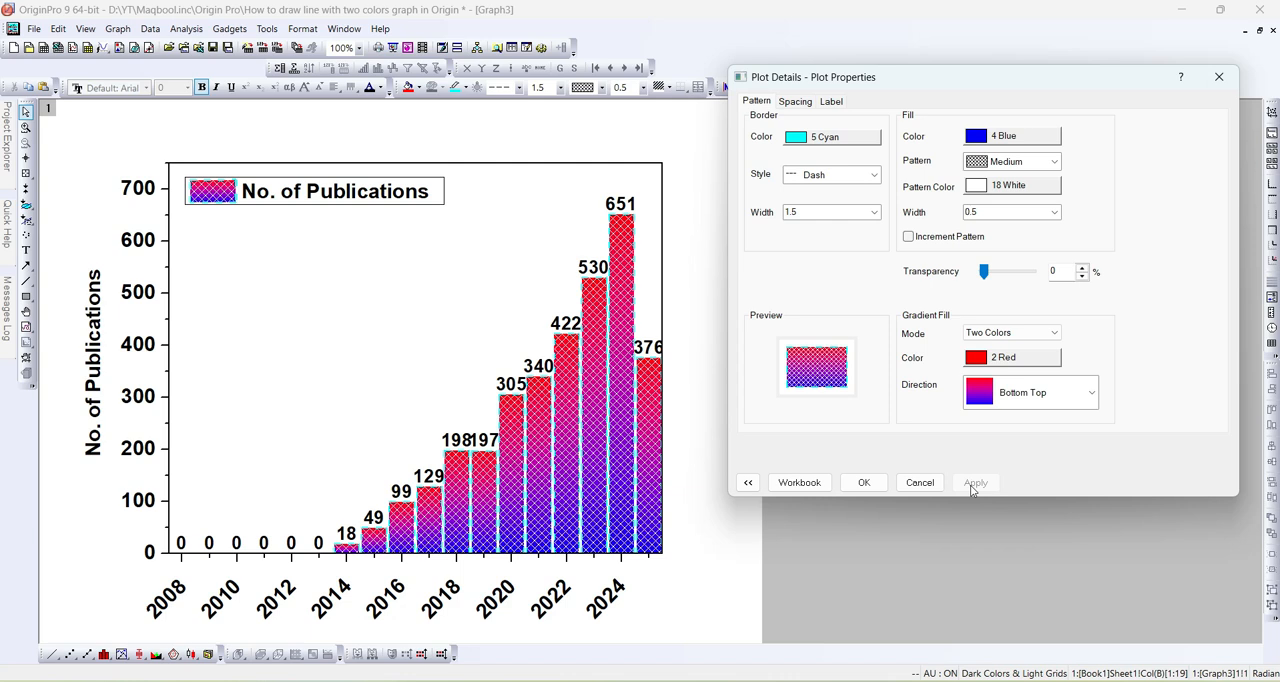
- Change the columns' fill pattern to the medium square grid with a pattern width of 1, applying each change and accepting the plot properties
{"action": "left_click", "coordinate": [1020, 166]}
{"action": "left_click", "coordinate": [1015, 406]}
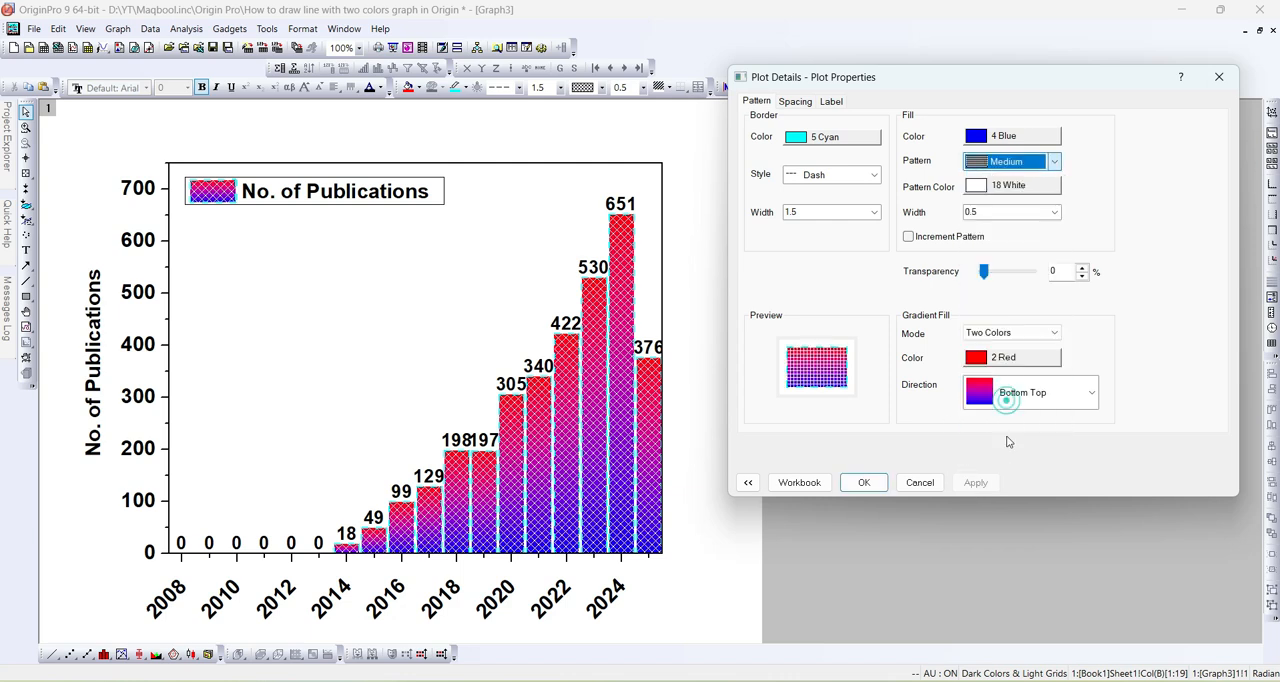
{"action": "left_click", "coordinate": [975, 483]}
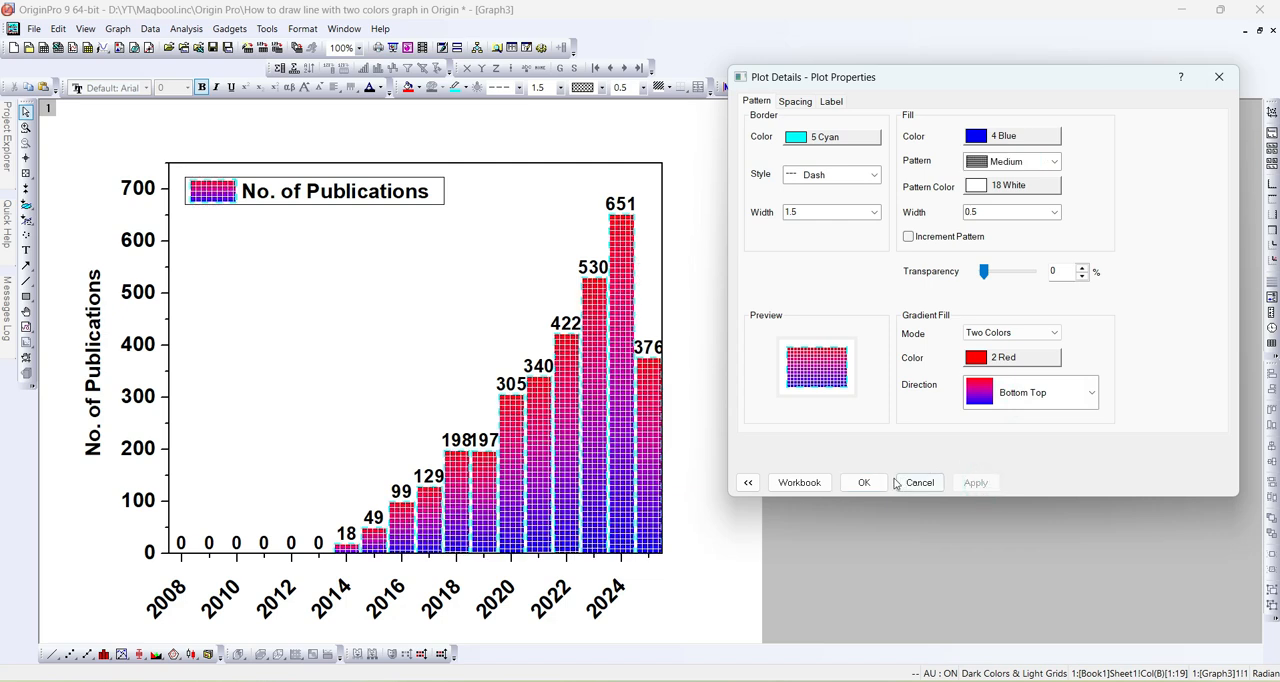
{"action": "left_click", "coordinate": [1054, 212]}
{"action": "left_click", "coordinate": [978, 249]}
{"action": "left_click", "coordinate": [973, 483]}
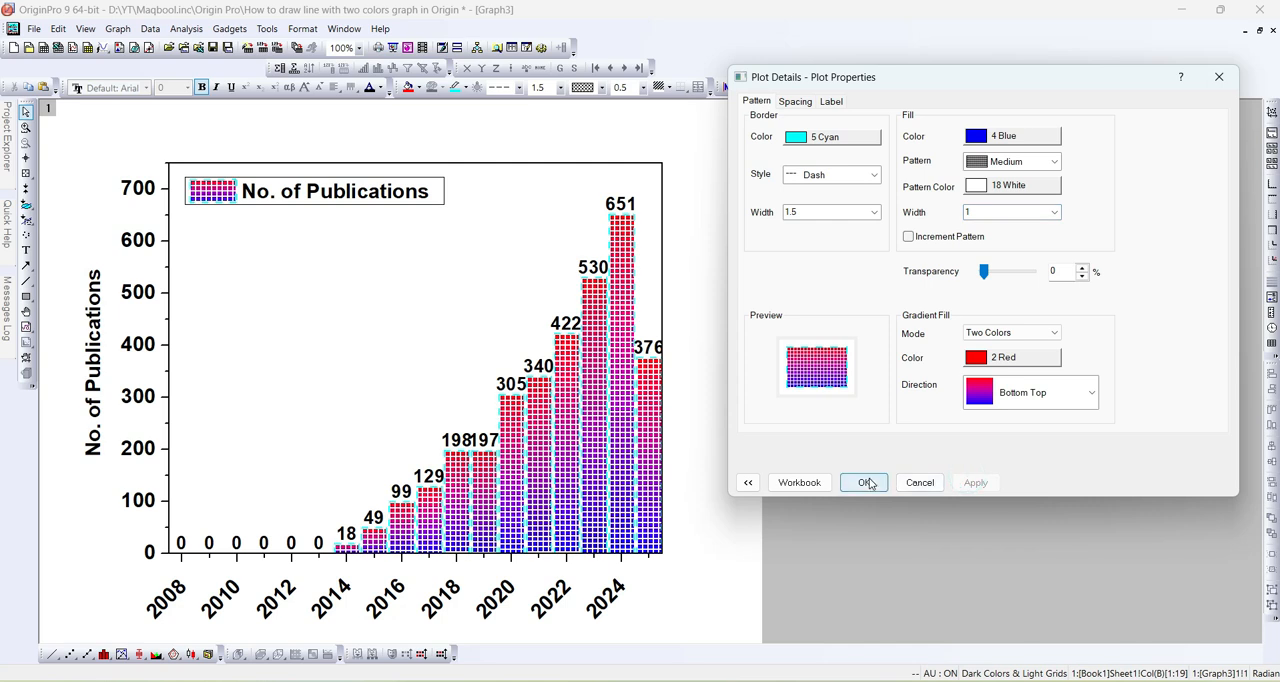
{"action": "left_click", "coordinate": [864, 483]}
- Restore the Graph3 window from full size, then enlarge and position it beside Graph2 for a side-by-side comparison
{"action": "left_click", "coordinate": [1259, 31]}
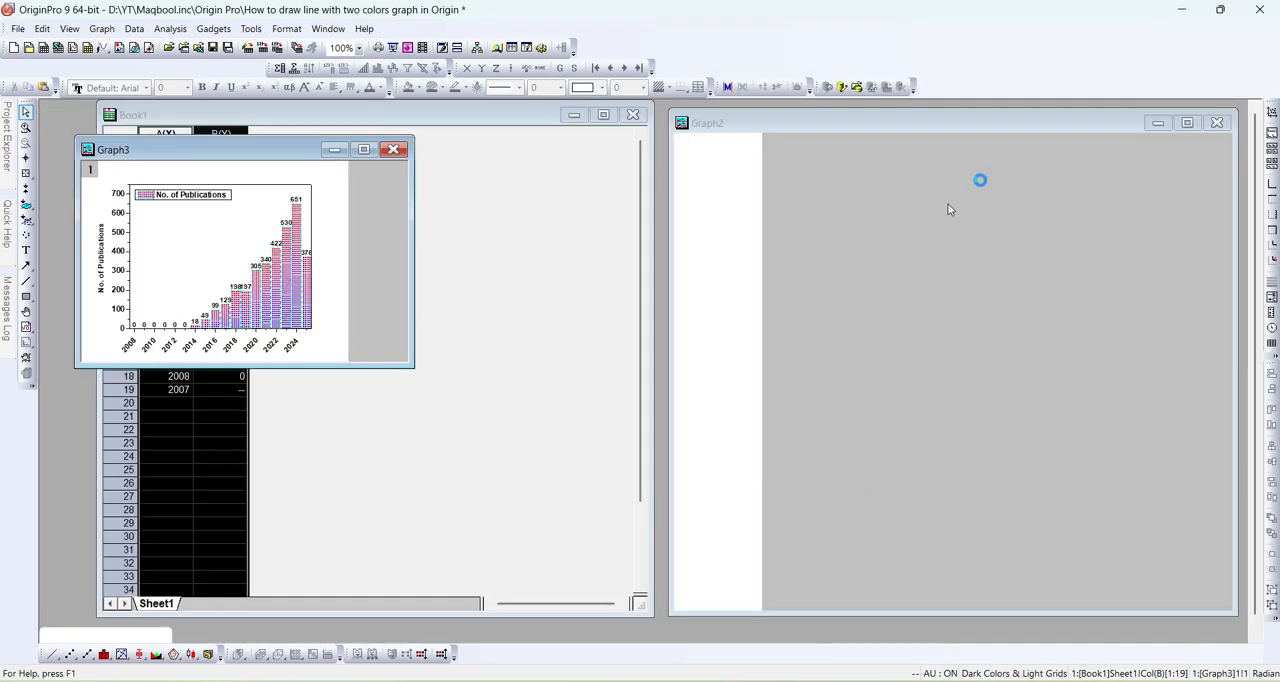
{"action": "left_click_drag", "start_coordinate": [281, 369], "coordinate": [270, 531]}
{"action": "left_click_drag", "start_coordinate": [410, 254], "coordinate": [657, 209]}
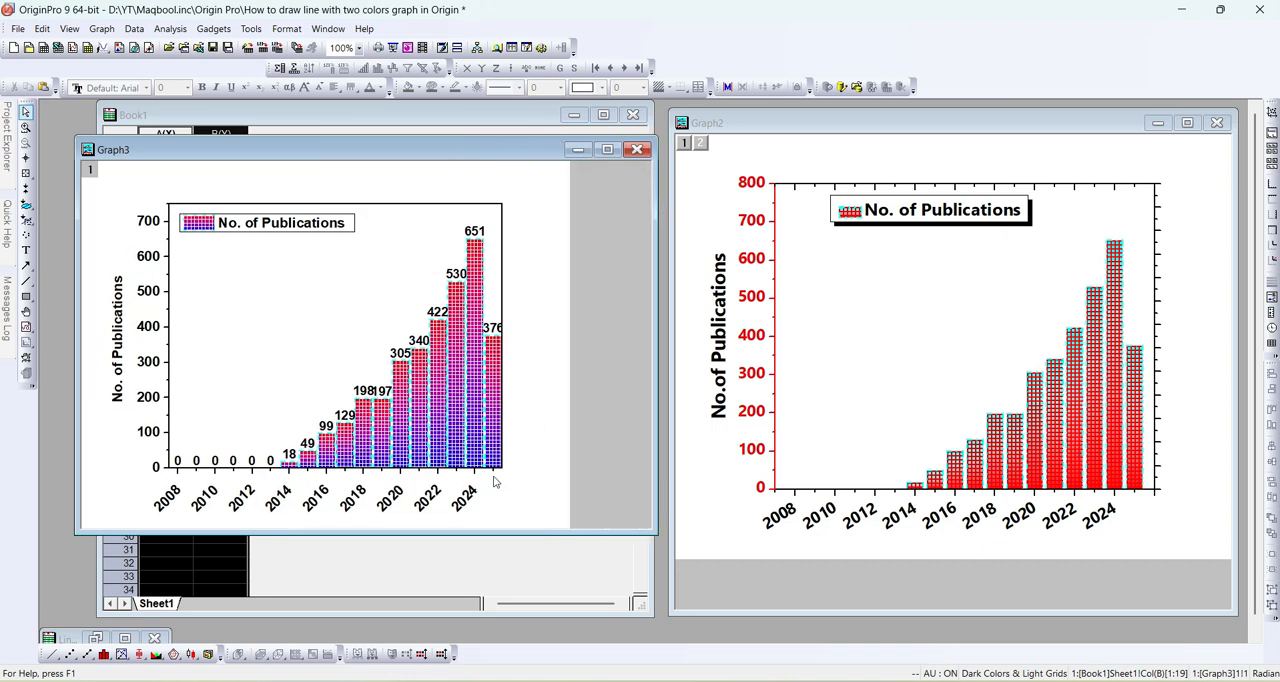
{"action": "left_click_drag", "start_coordinate": [493, 531], "coordinate": [490, 616]}
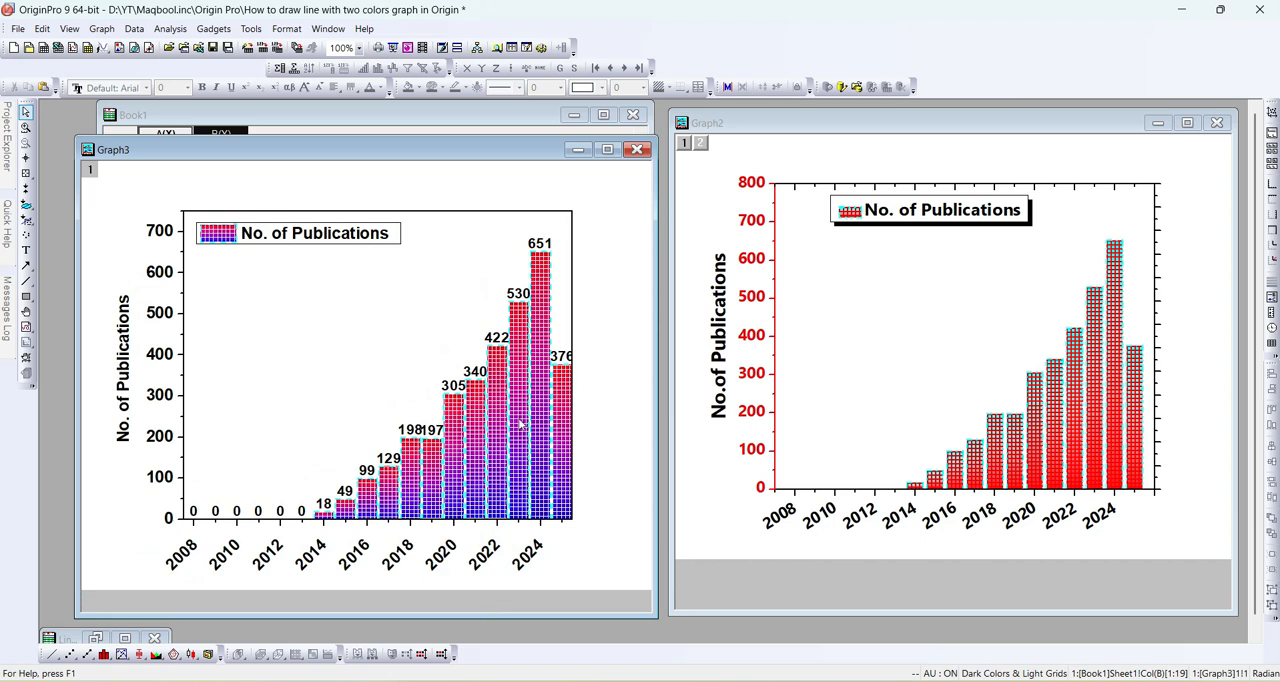
{"action": "left_click_drag", "start_coordinate": [482, 141], "coordinate": [481, 110]}
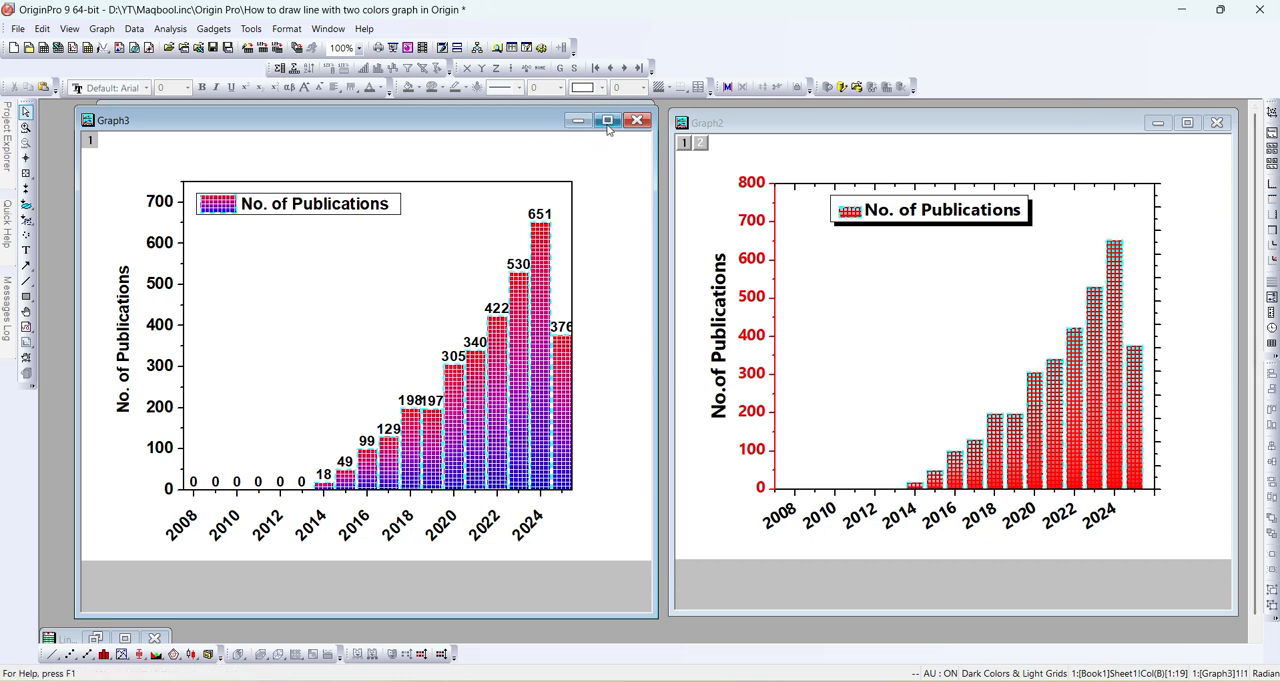
- Maximize Graph3 and try the Dark Marble background on the legend
{"action": "left_click", "coordinate": [315, 207]}
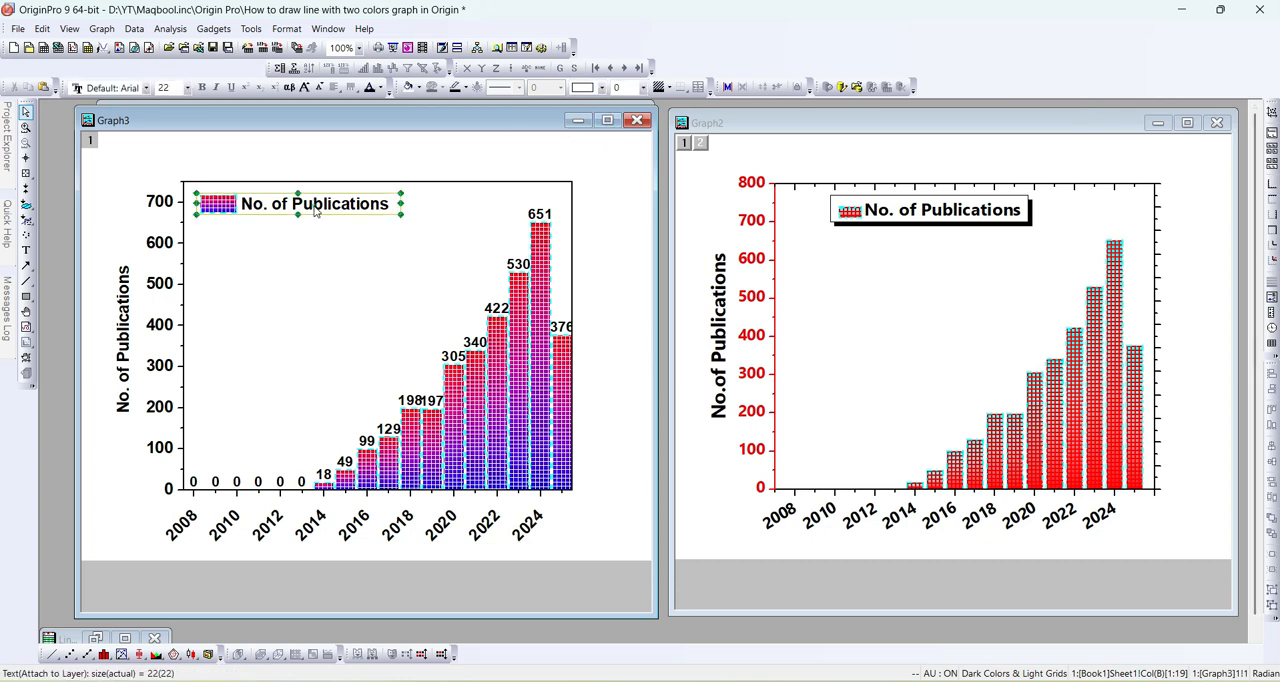
{"action": "left_click", "coordinate": [607, 120]}
{"action": "left_click", "coordinate": [331, 192]}
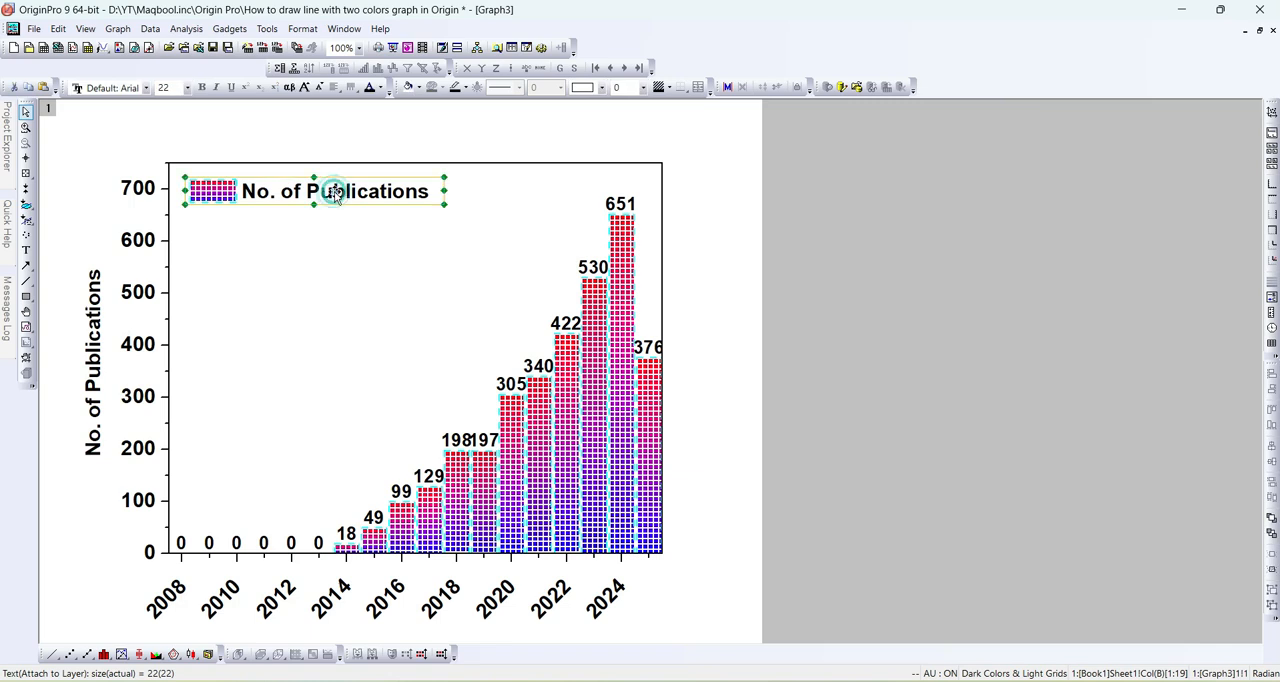
{"action": "right_click", "coordinate": [352, 190]}
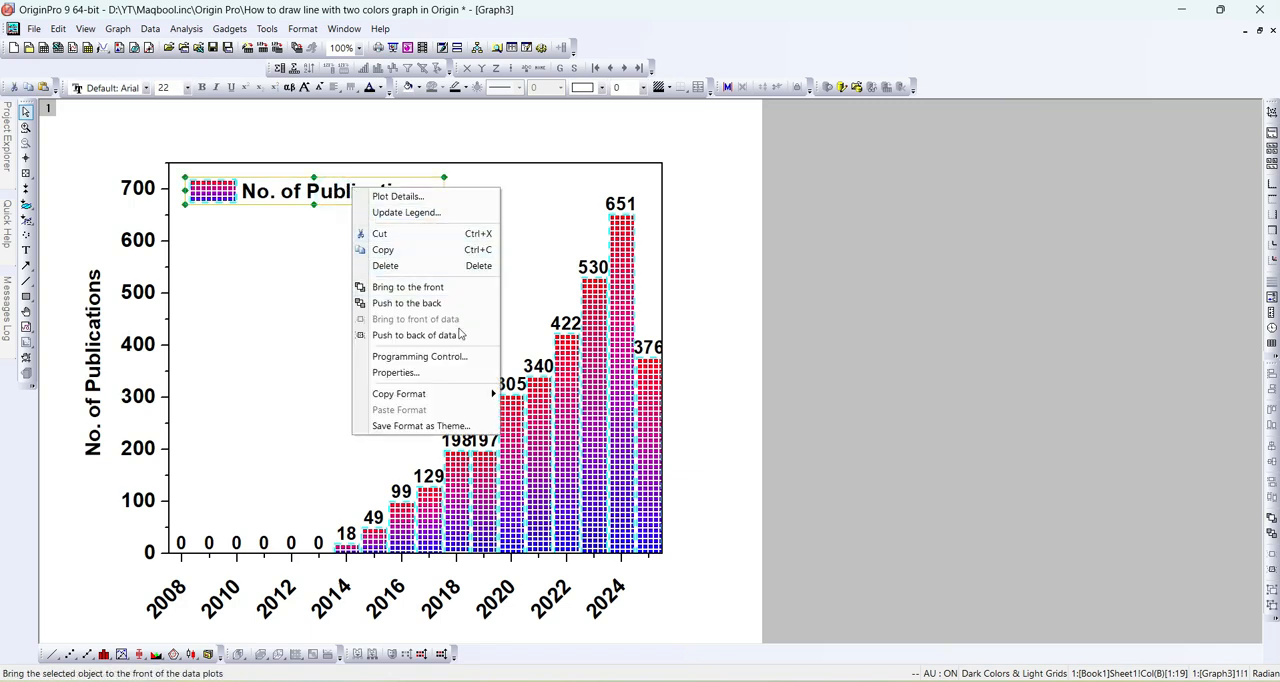
{"action": "left_click", "coordinate": [408, 376]}
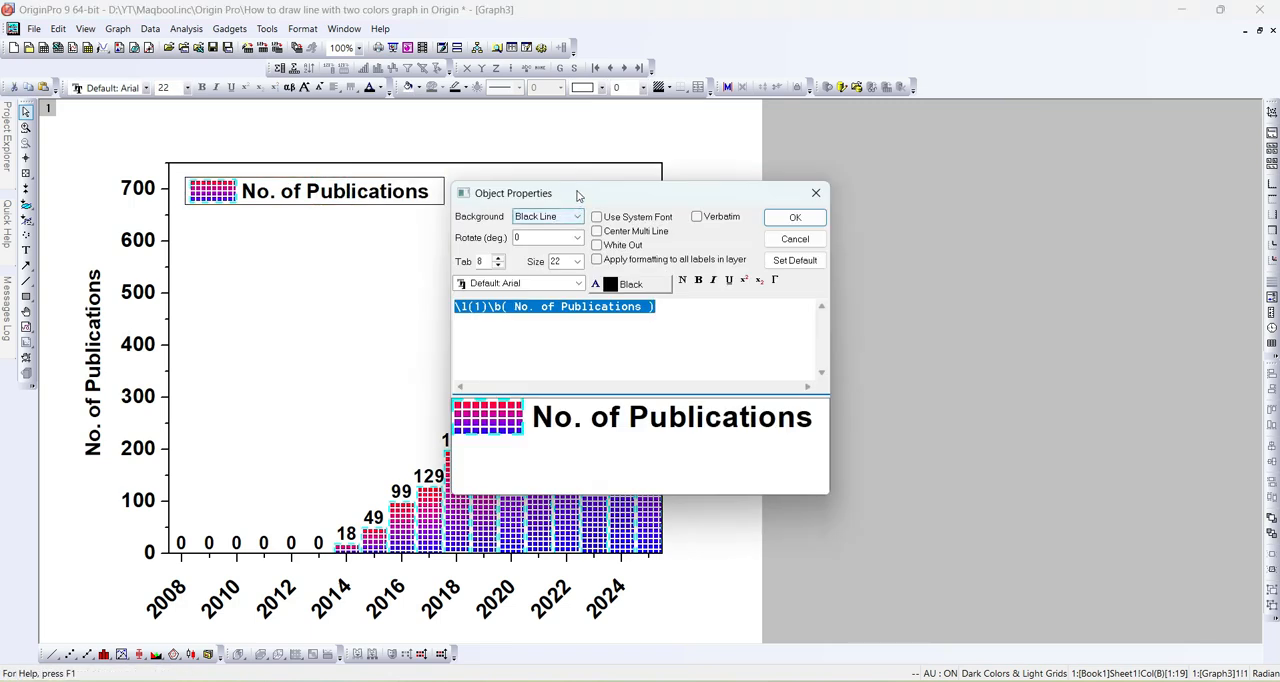
{"action": "left_click_drag", "start_coordinate": [574, 190], "coordinate": [1042, 79]}
{"action": "left_click", "coordinate": [947, 103]}
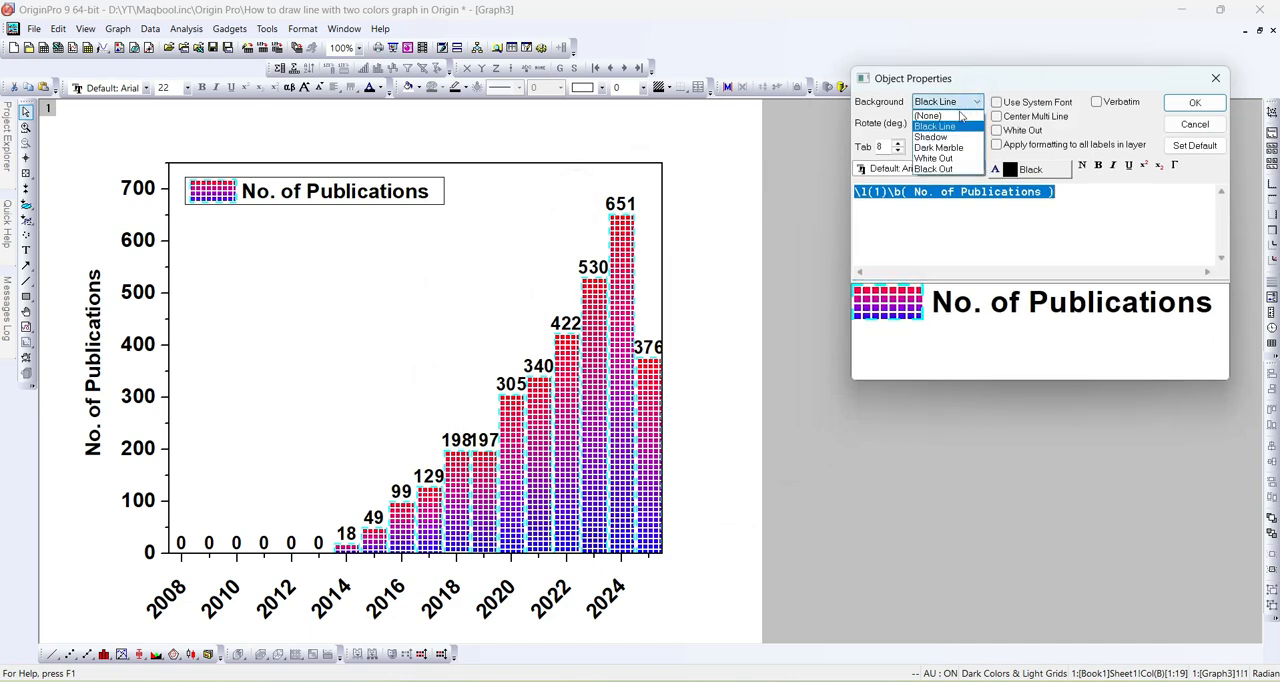
{"action": "left_click", "coordinate": [938, 136]}
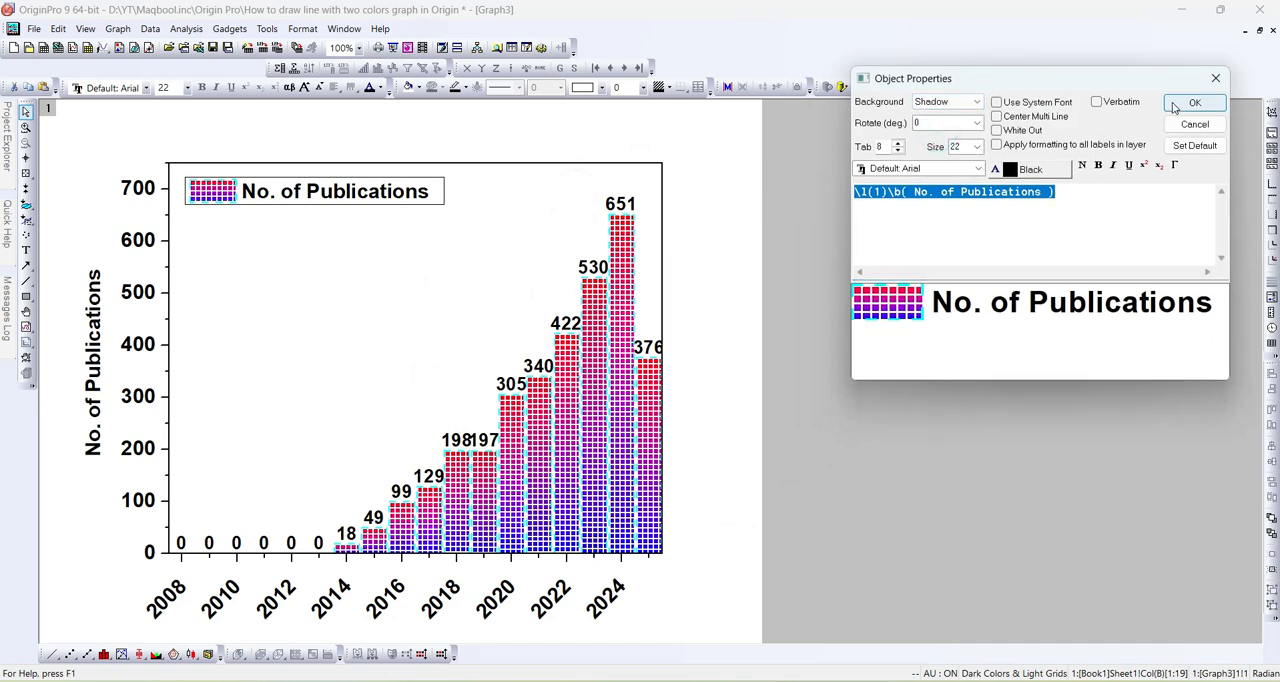
{"action": "left_click", "coordinate": [965, 102]}
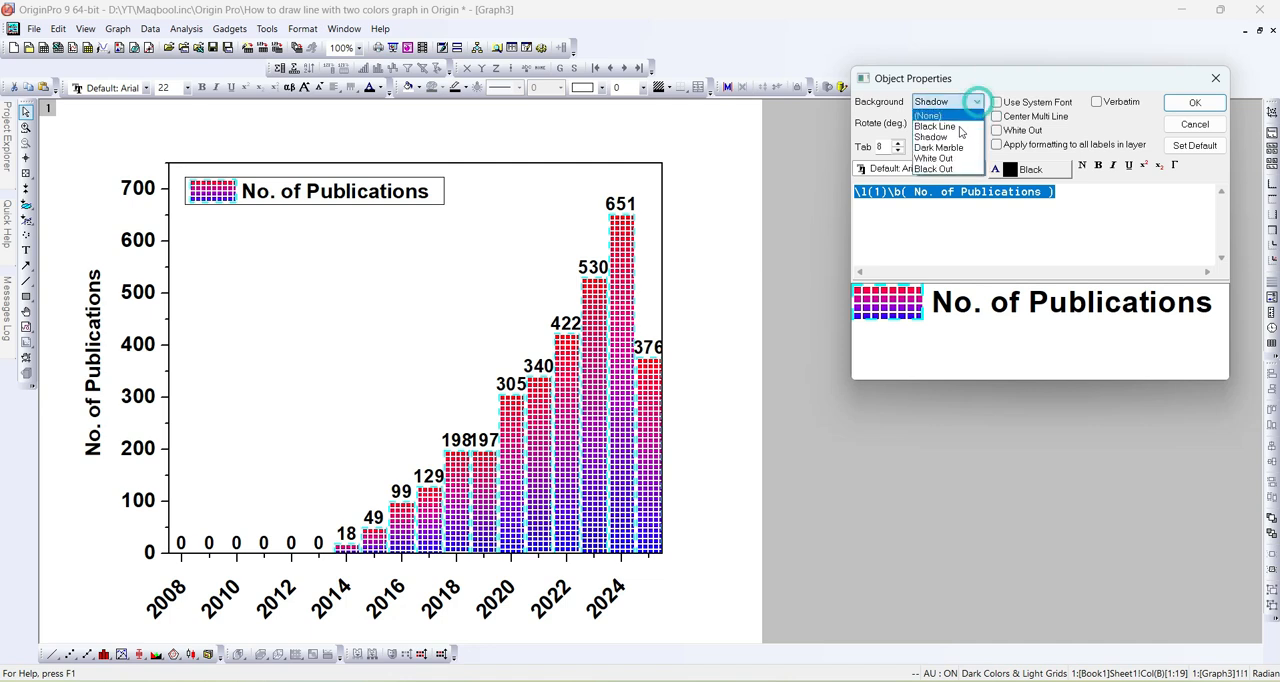
{"action": "left_click", "coordinate": [942, 147]}
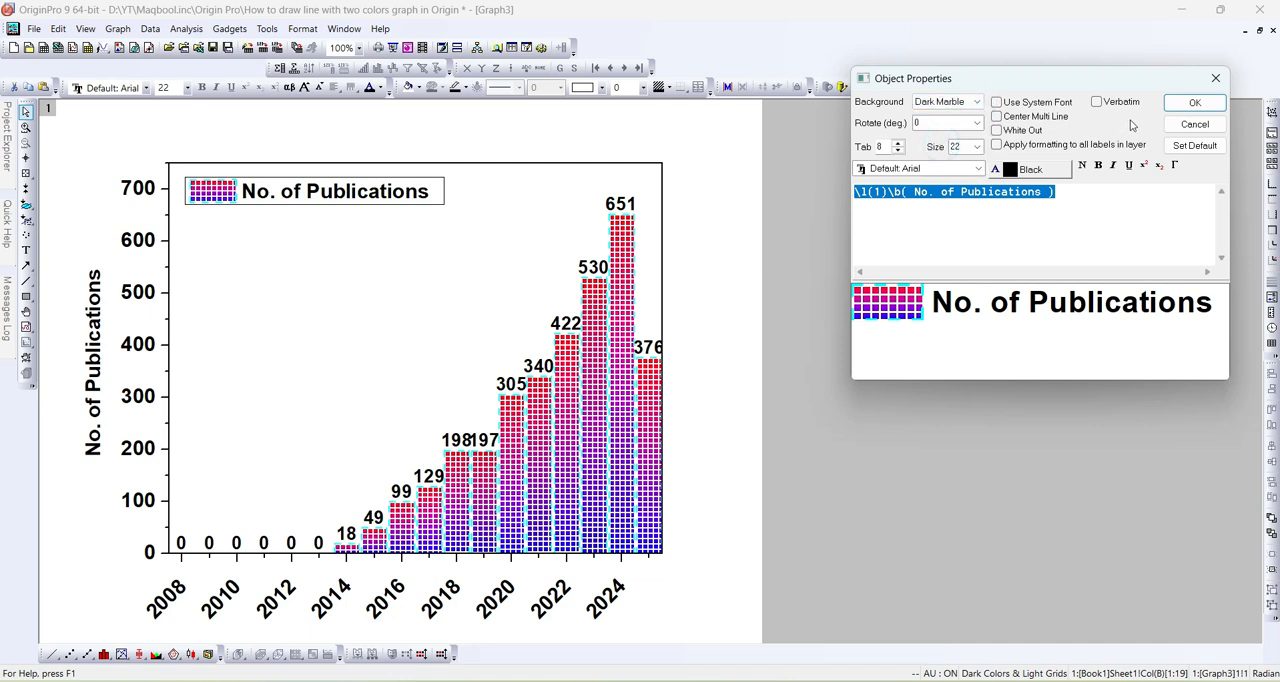
{"action": "left_click", "coordinate": [1184, 106]}
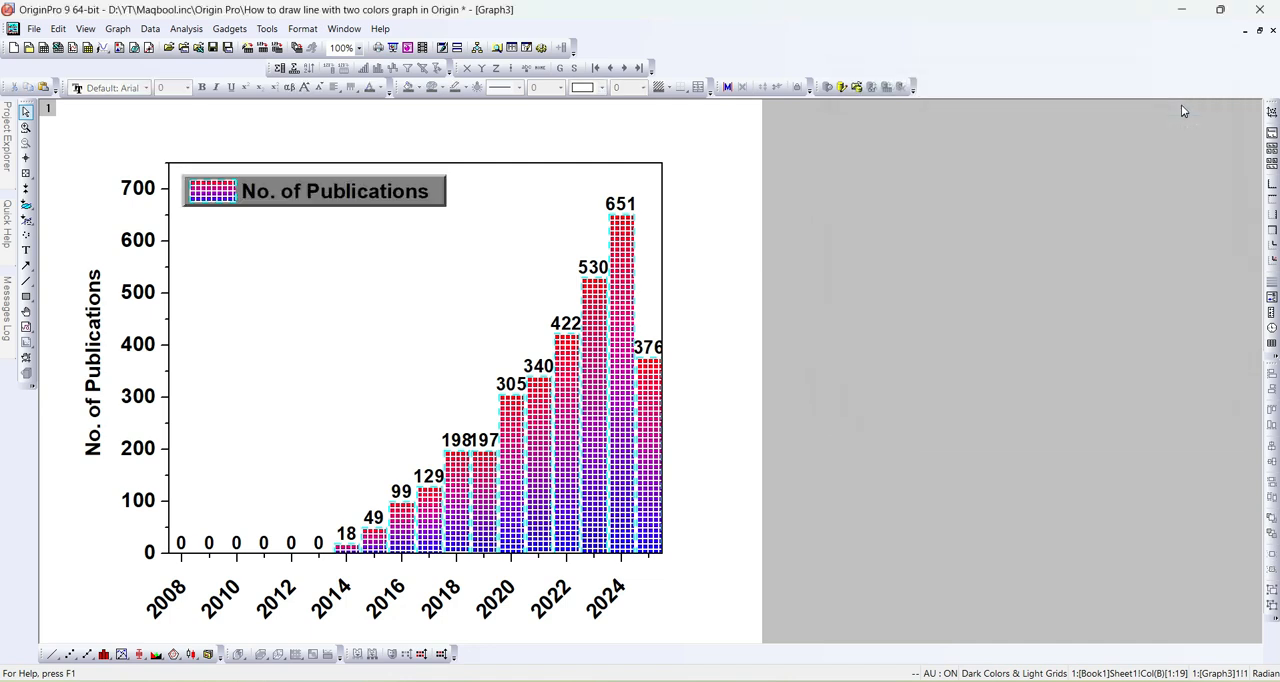
- Set the legend's background to Shadow and restore the Graph3 window beside Graph2
{"action": "right_click", "coordinate": [358, 196]}
{"action": "left_click", "coordinate": [400, 377]}
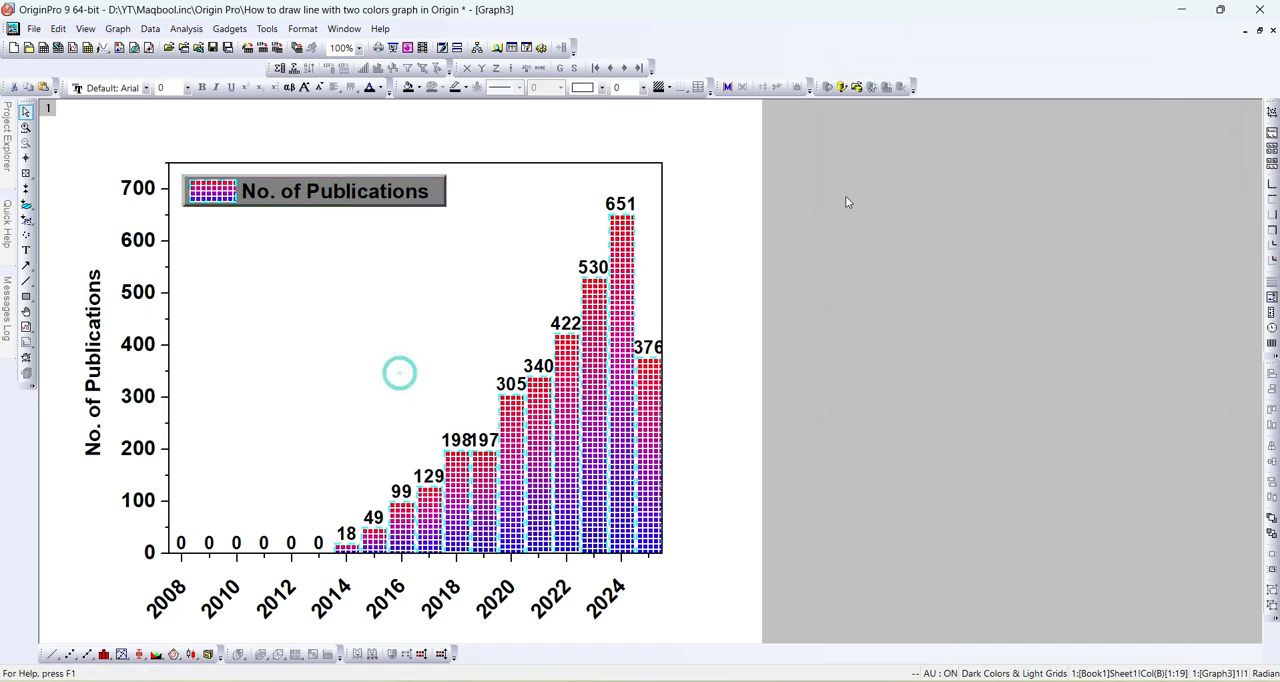
{"action": "left_click", "coordinate": [572, 218]}
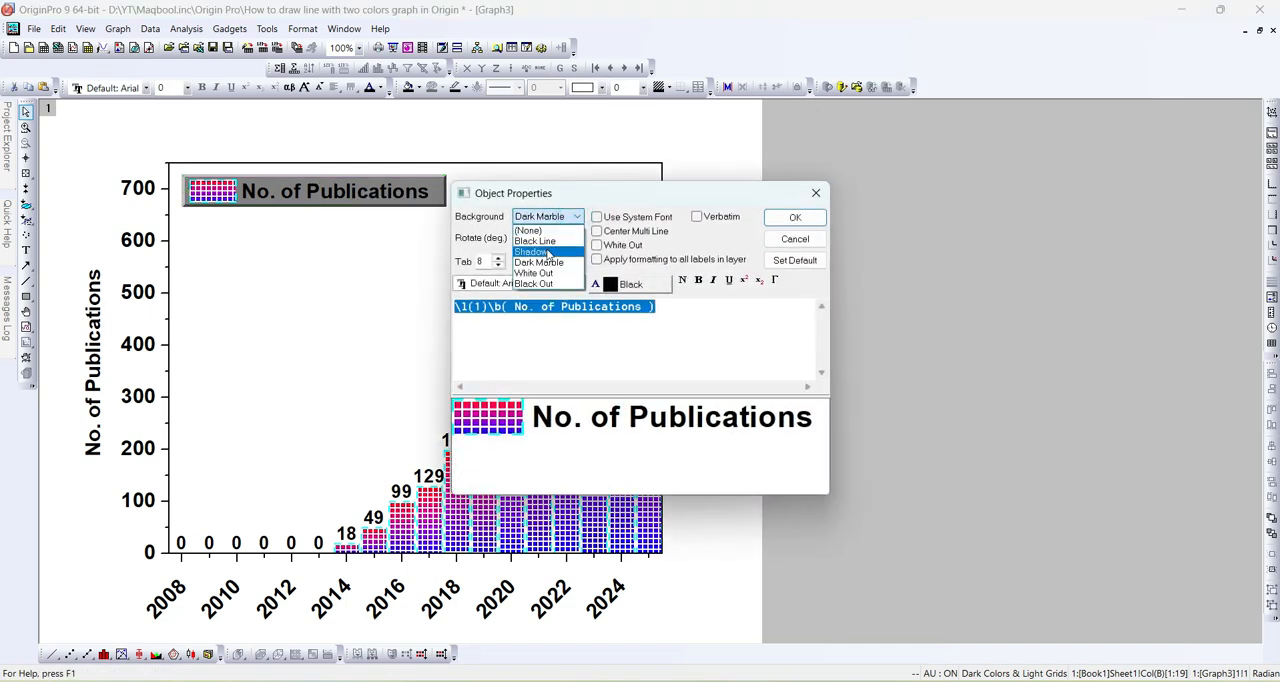
{"action": "left_click", "coordinate": [545, 254]}
{"action": "left_click", "coordinate": [790, 218]}
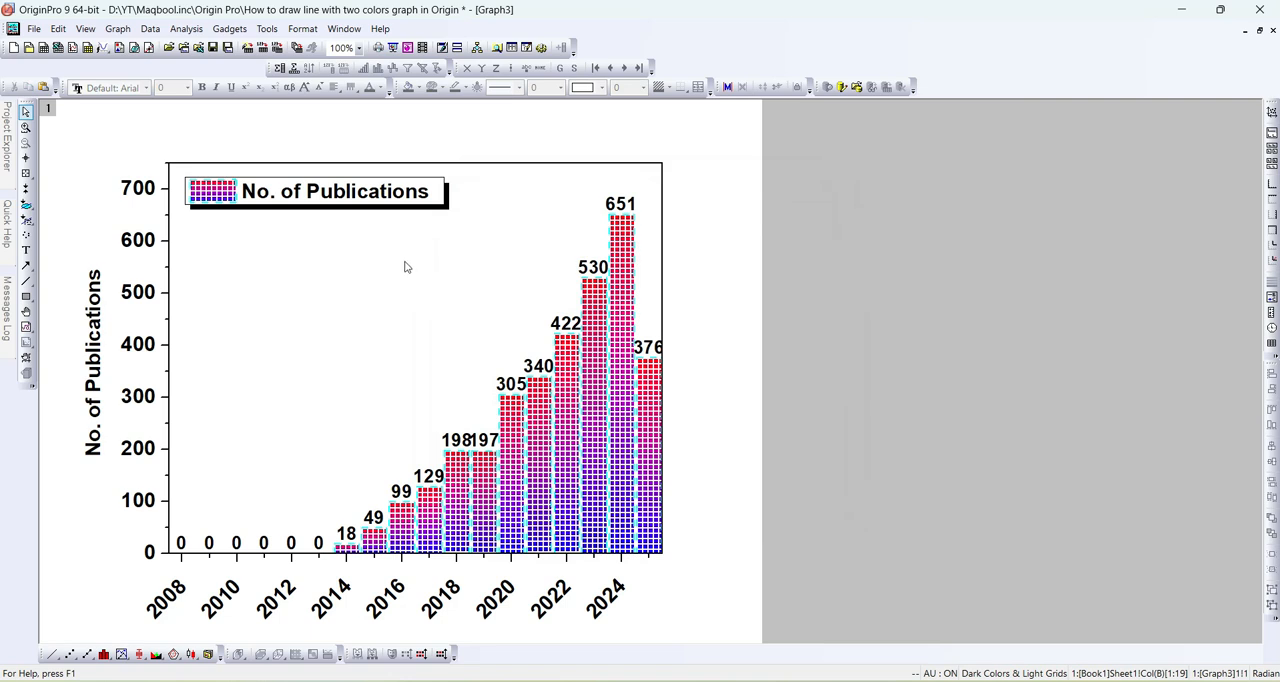
{"action": "left_click", "coordinate": [1259, 30]}
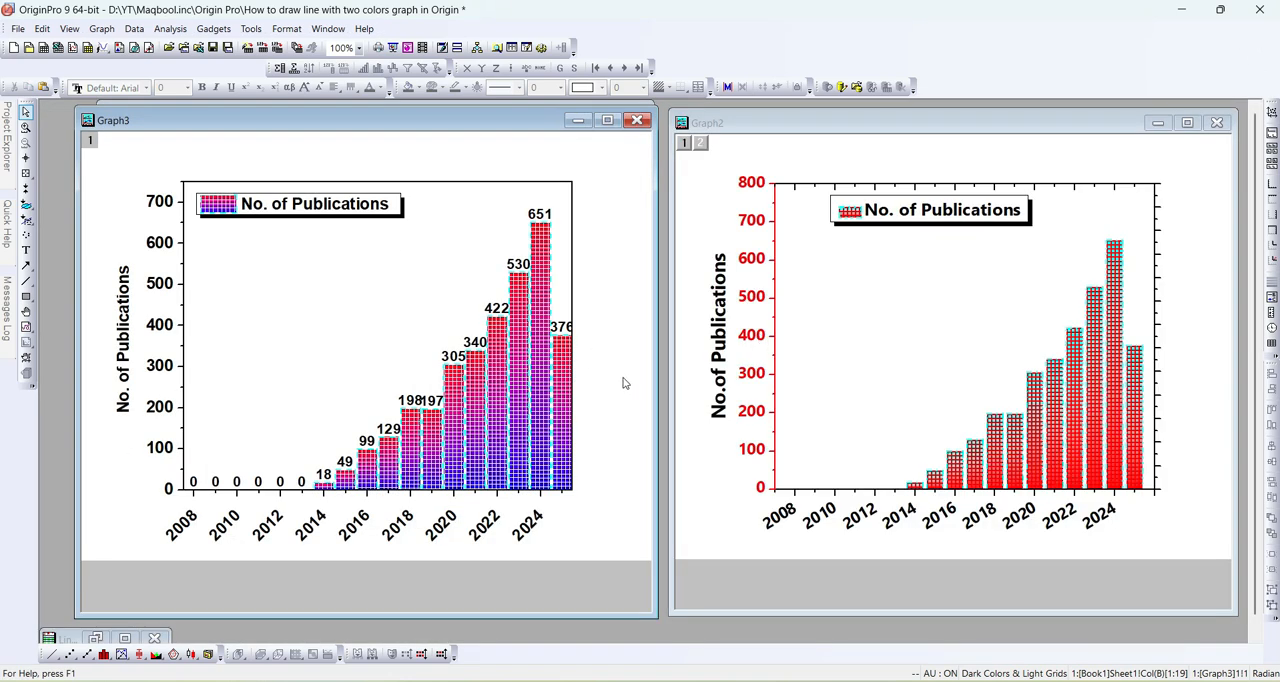